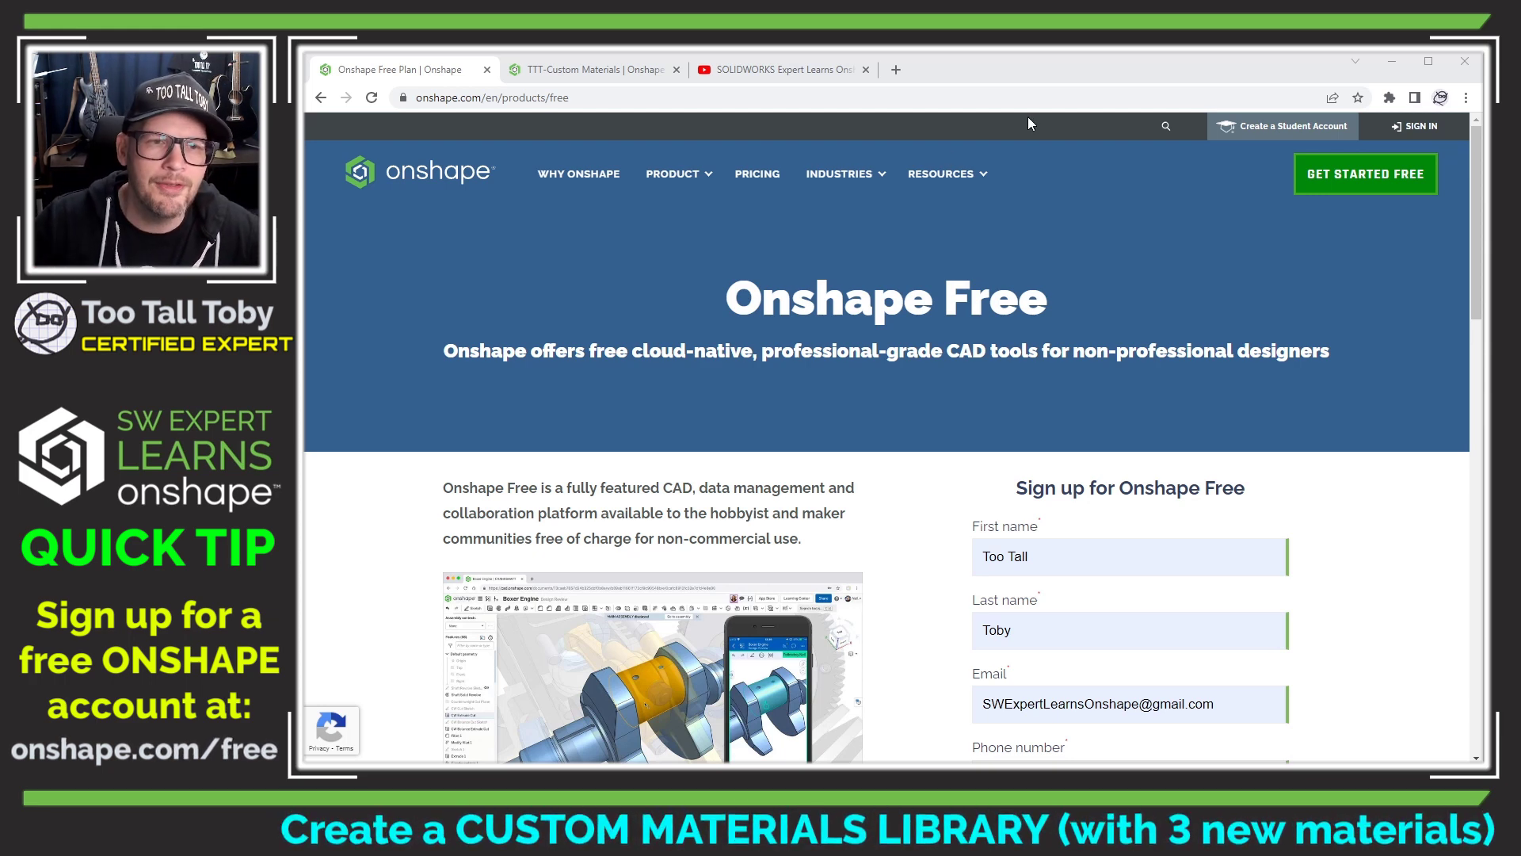
{"action": "left_click", "coordinate": [769, 69]}
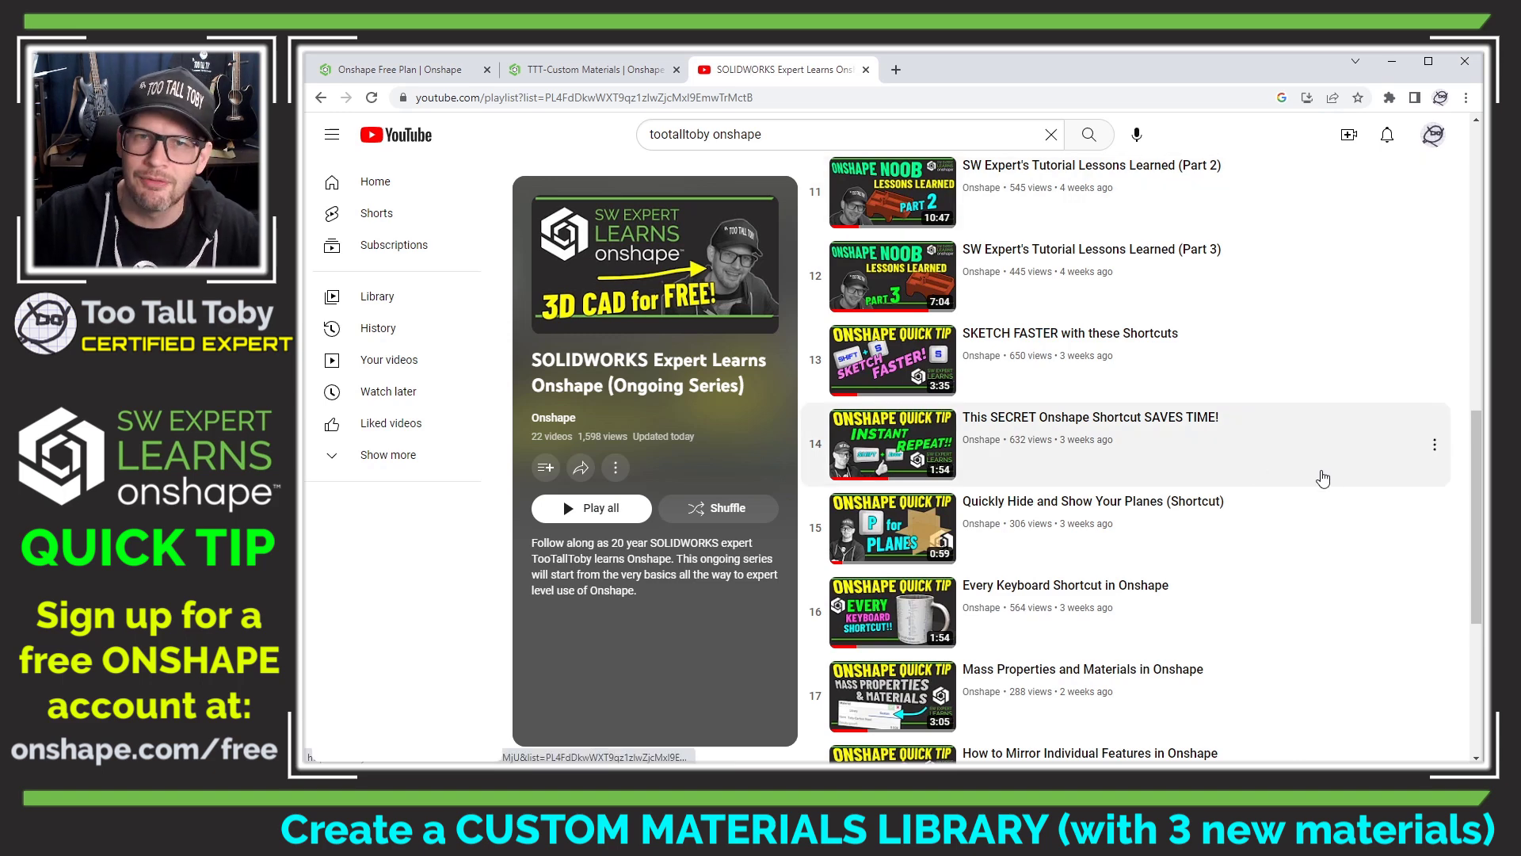
{"action": "scroll", "coordinate": [1295, 471], "scroll_direction": "down", "scroll_amount": 5}
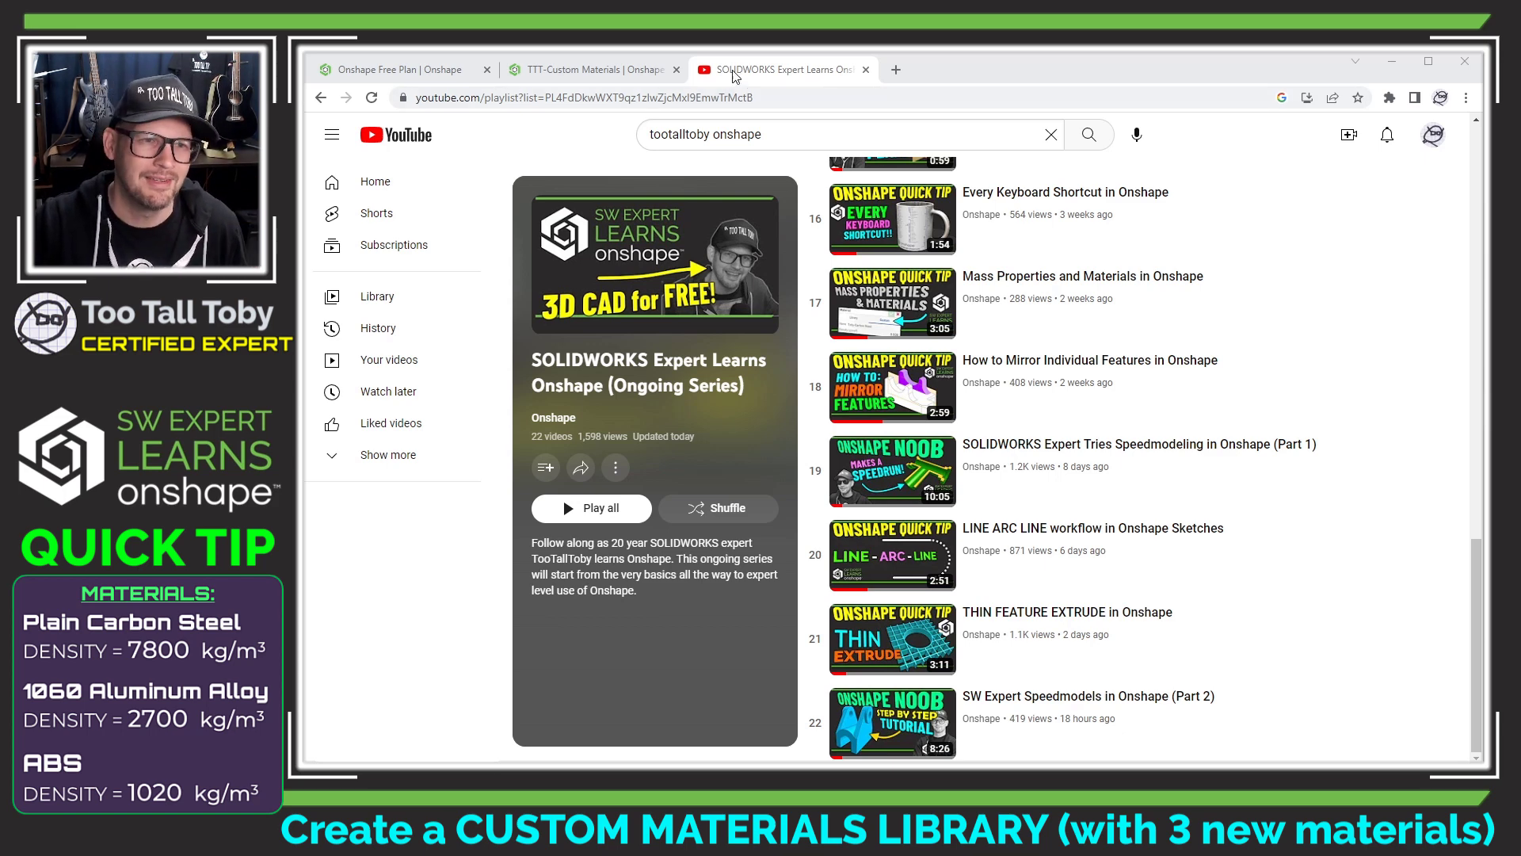
Switch to the Onshape documents page and search the public documents for "std.mat"
{"action": "left_click", "coordinate": [579, 71]}
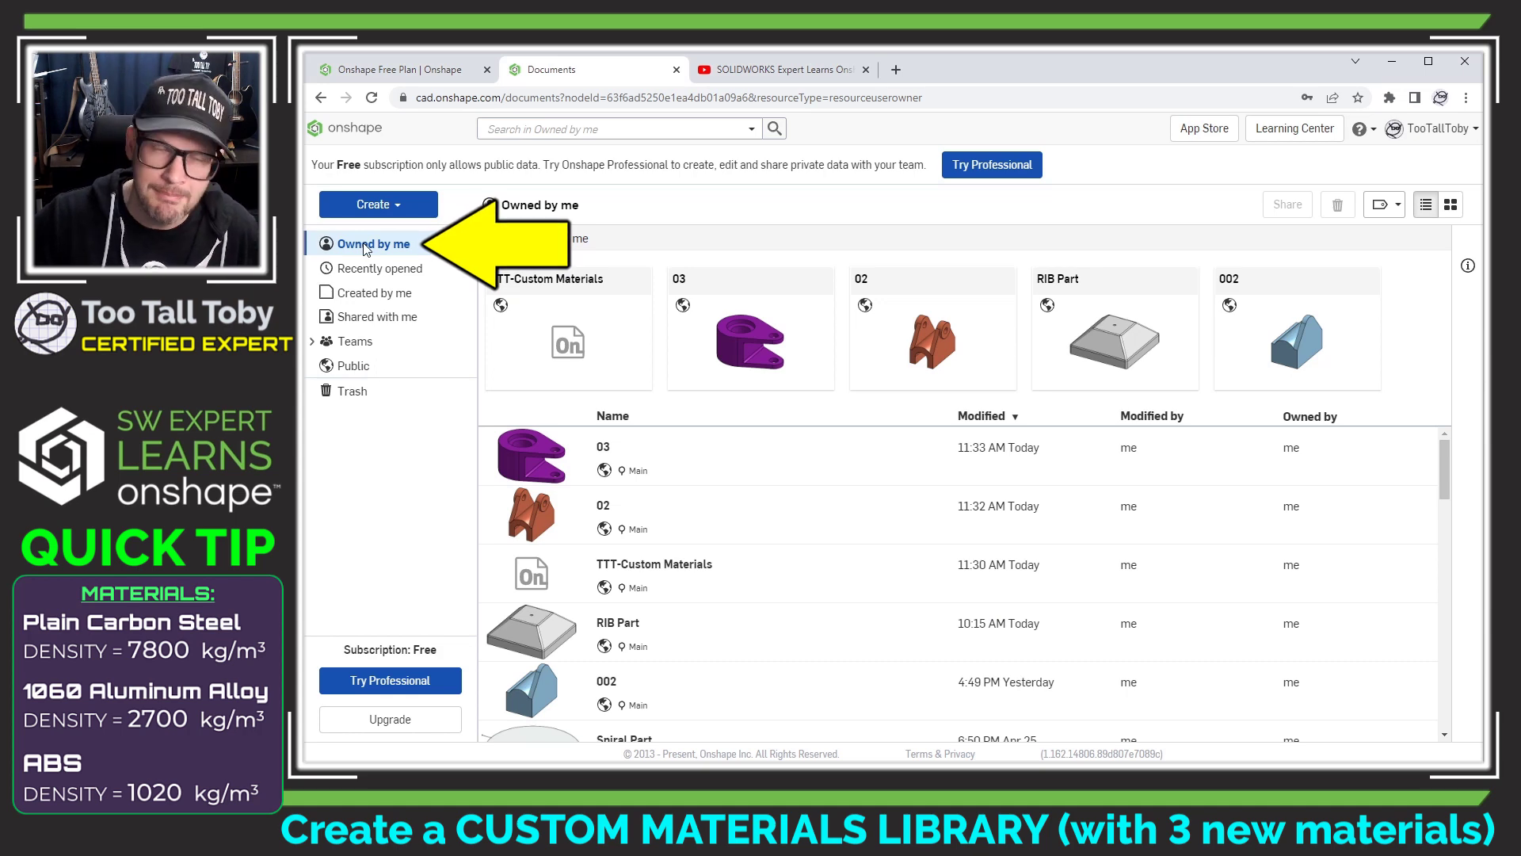
{"action": "left_click", "coordinate": [355, 368]}
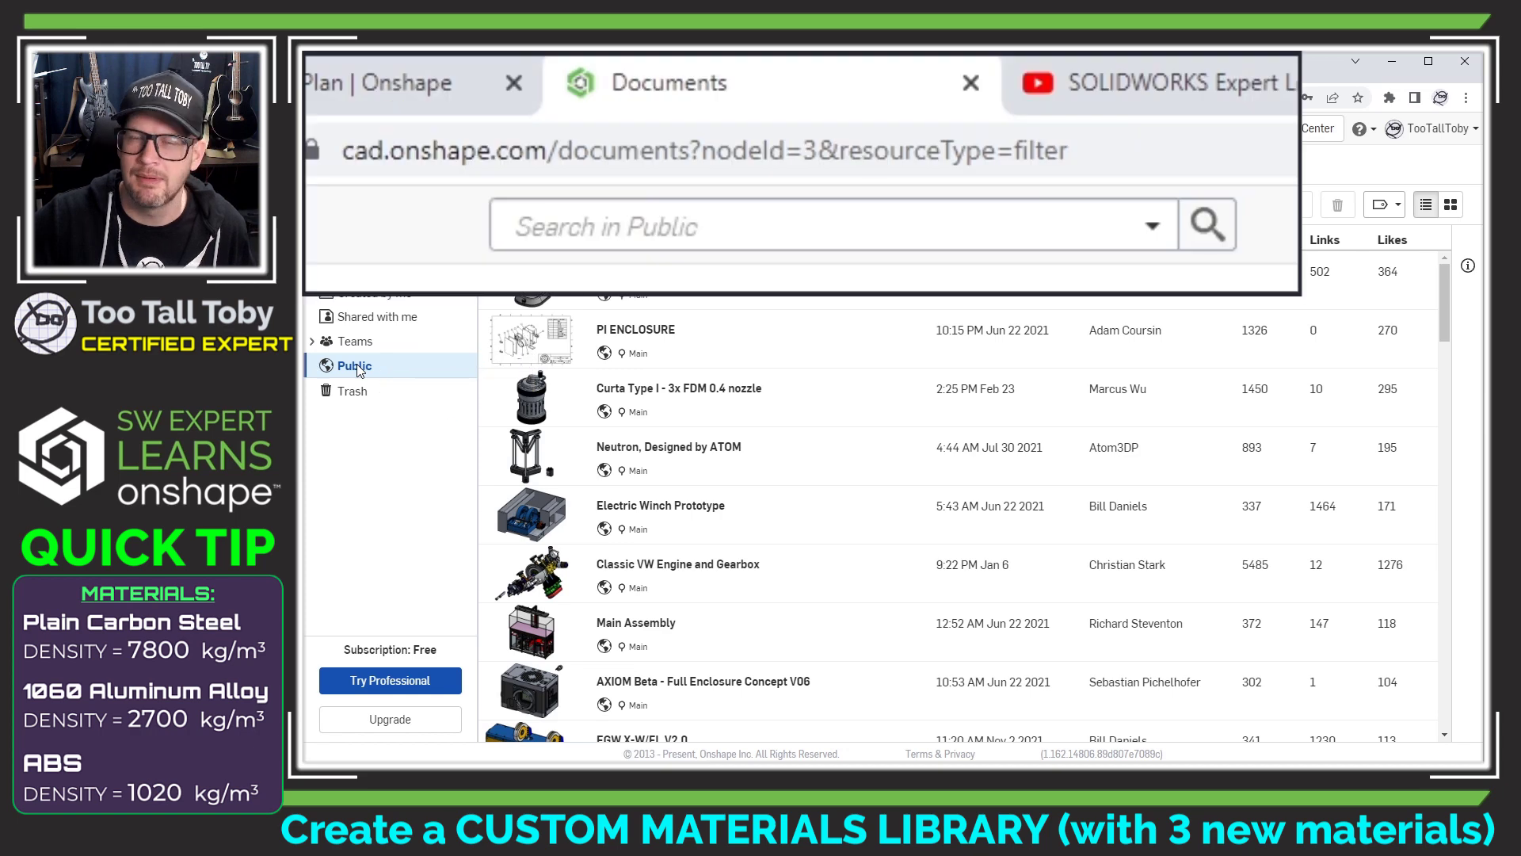
{"action": "left_click", "coordinate": [662, 214]}
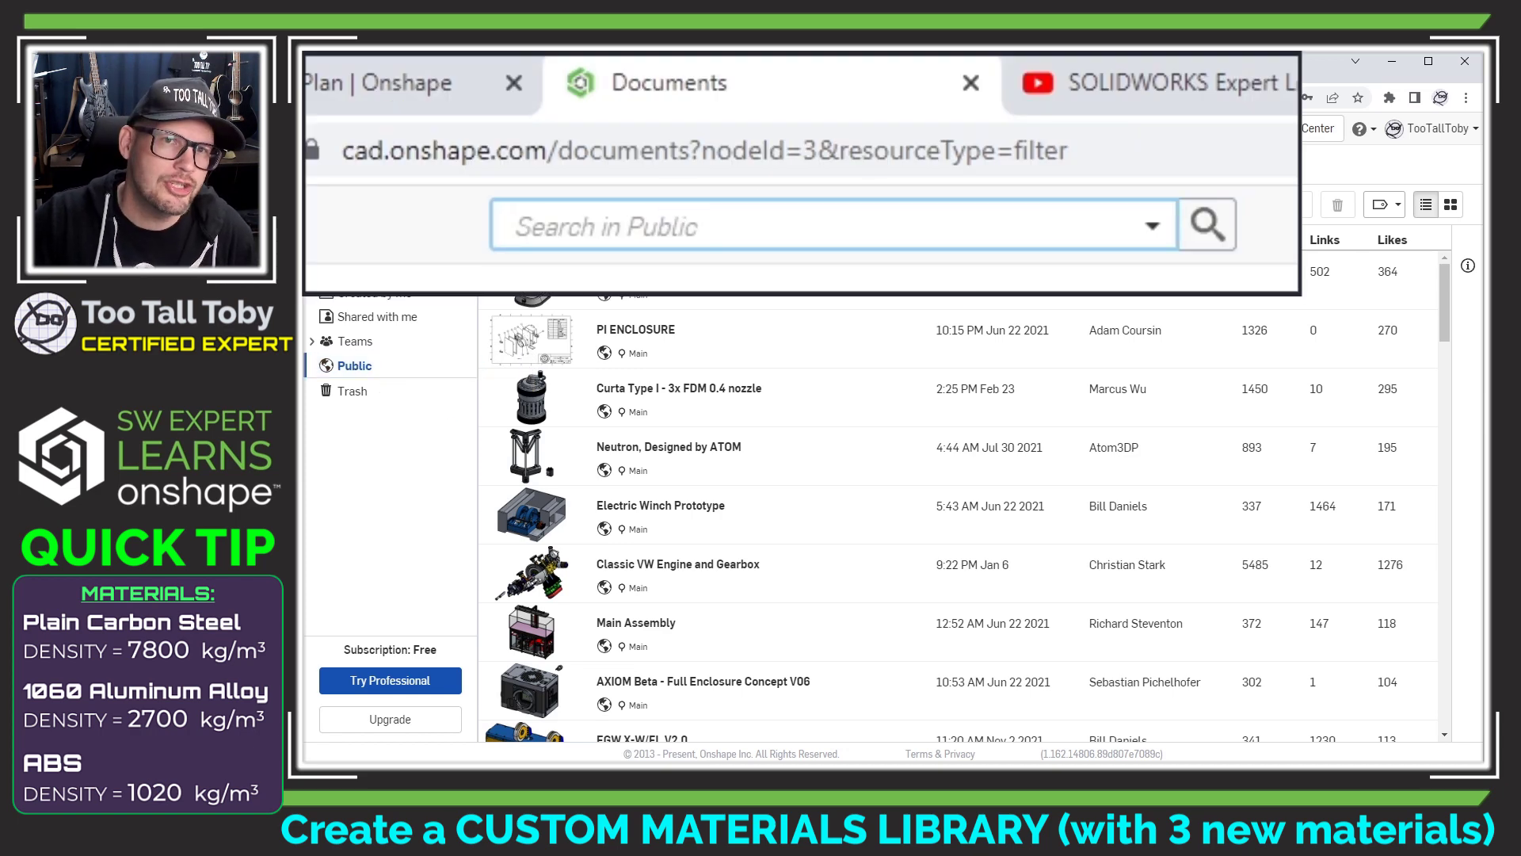
{"action": "type", "text": "s"}
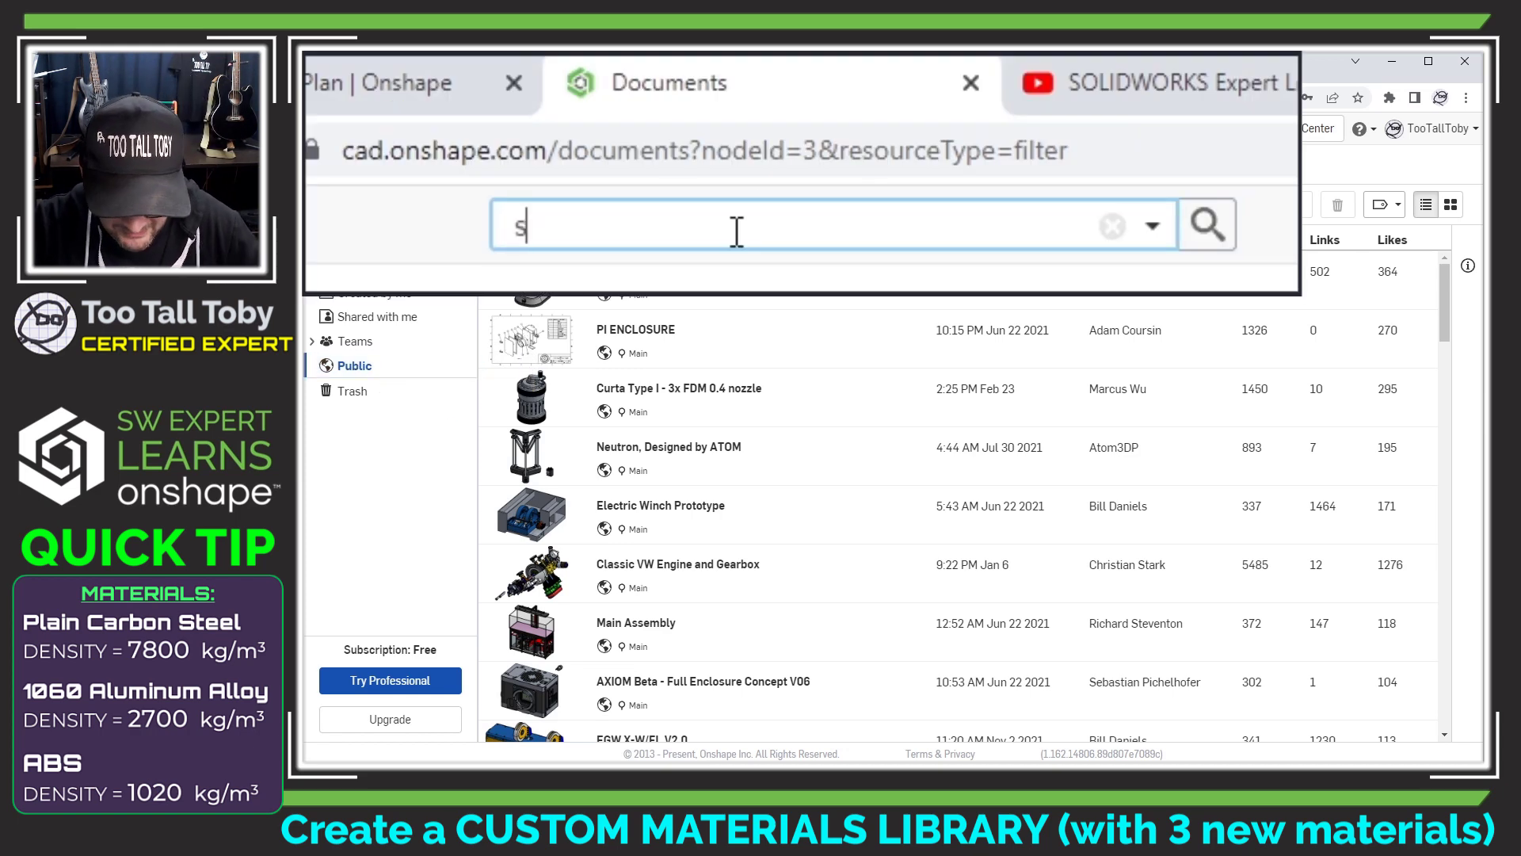
{"action": "type", "text": "td.mat"}
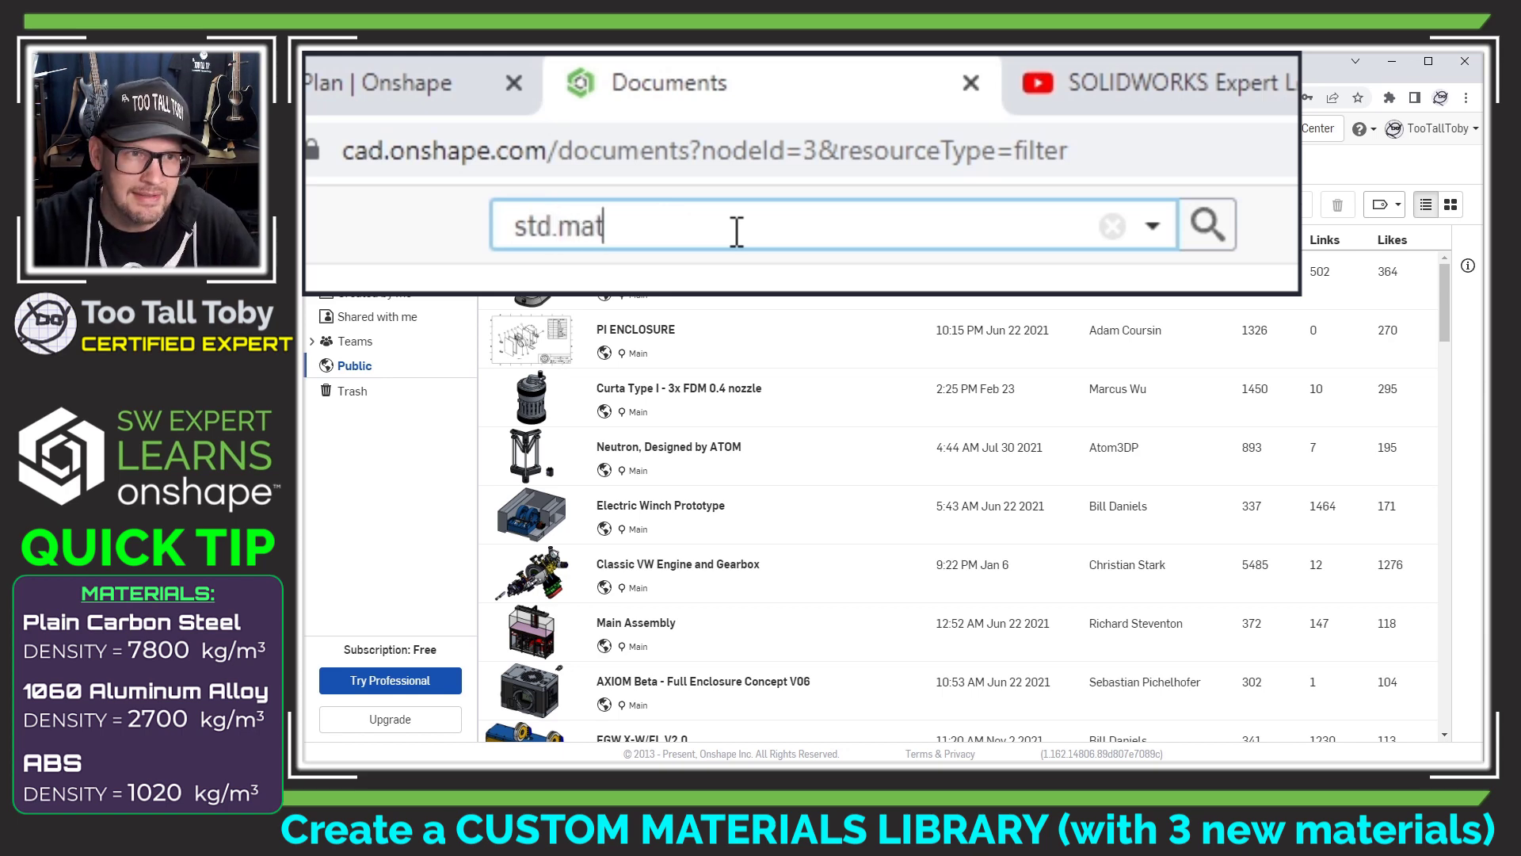
{"action": "key", "text": "Return"}
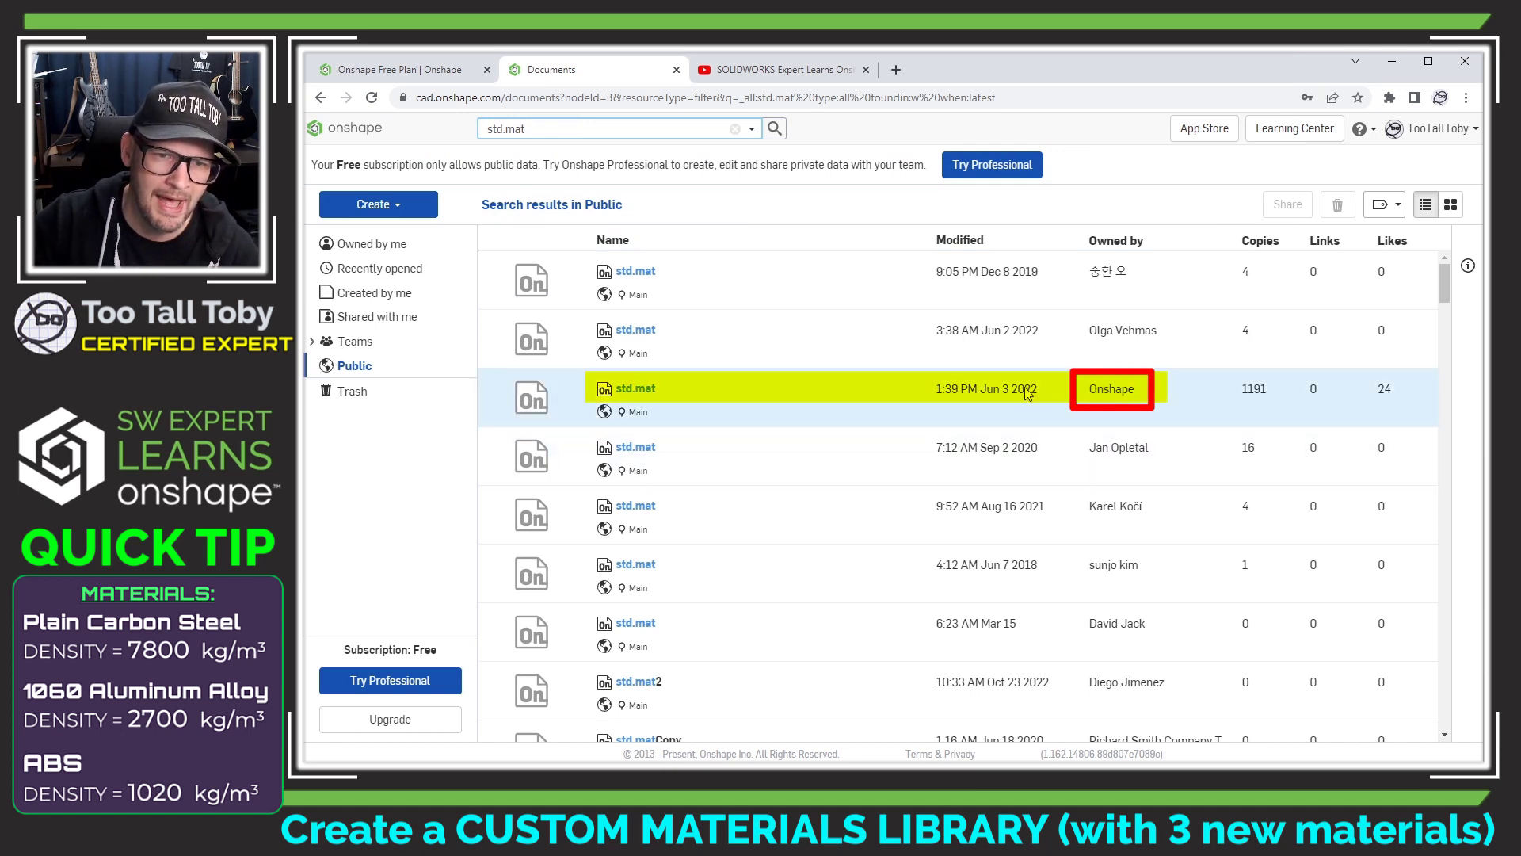
Open the std.mat document owned by Onshape and copy it to a new public document named "TTT-CUSTOM ONSHAPE MATERIALS"
{"action": "left_click", "coordinate": [641, 394]}
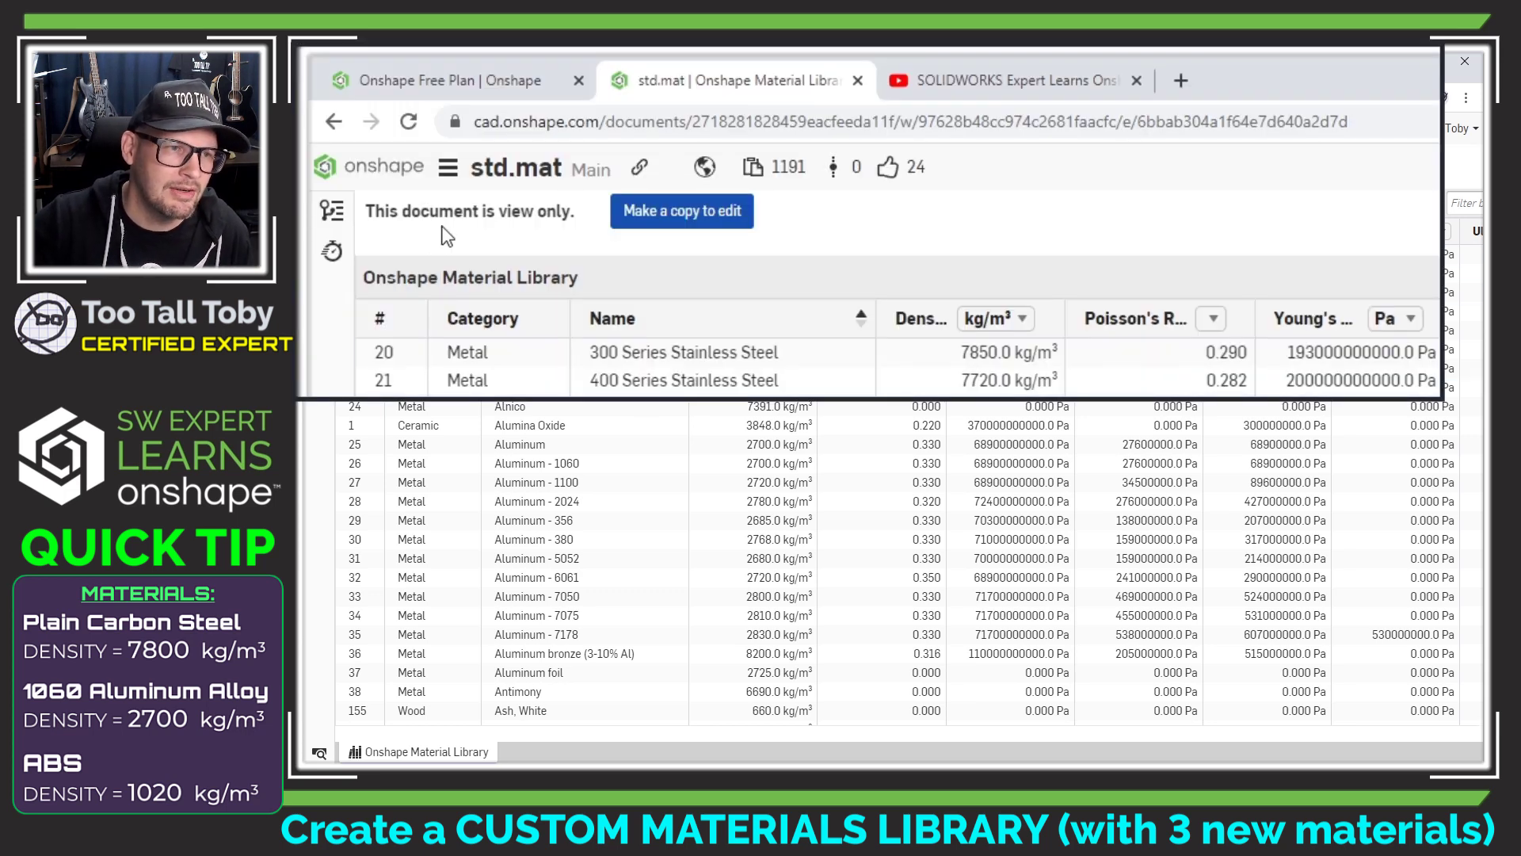
{"action": "left_click", "coordinate": [724, 229]}
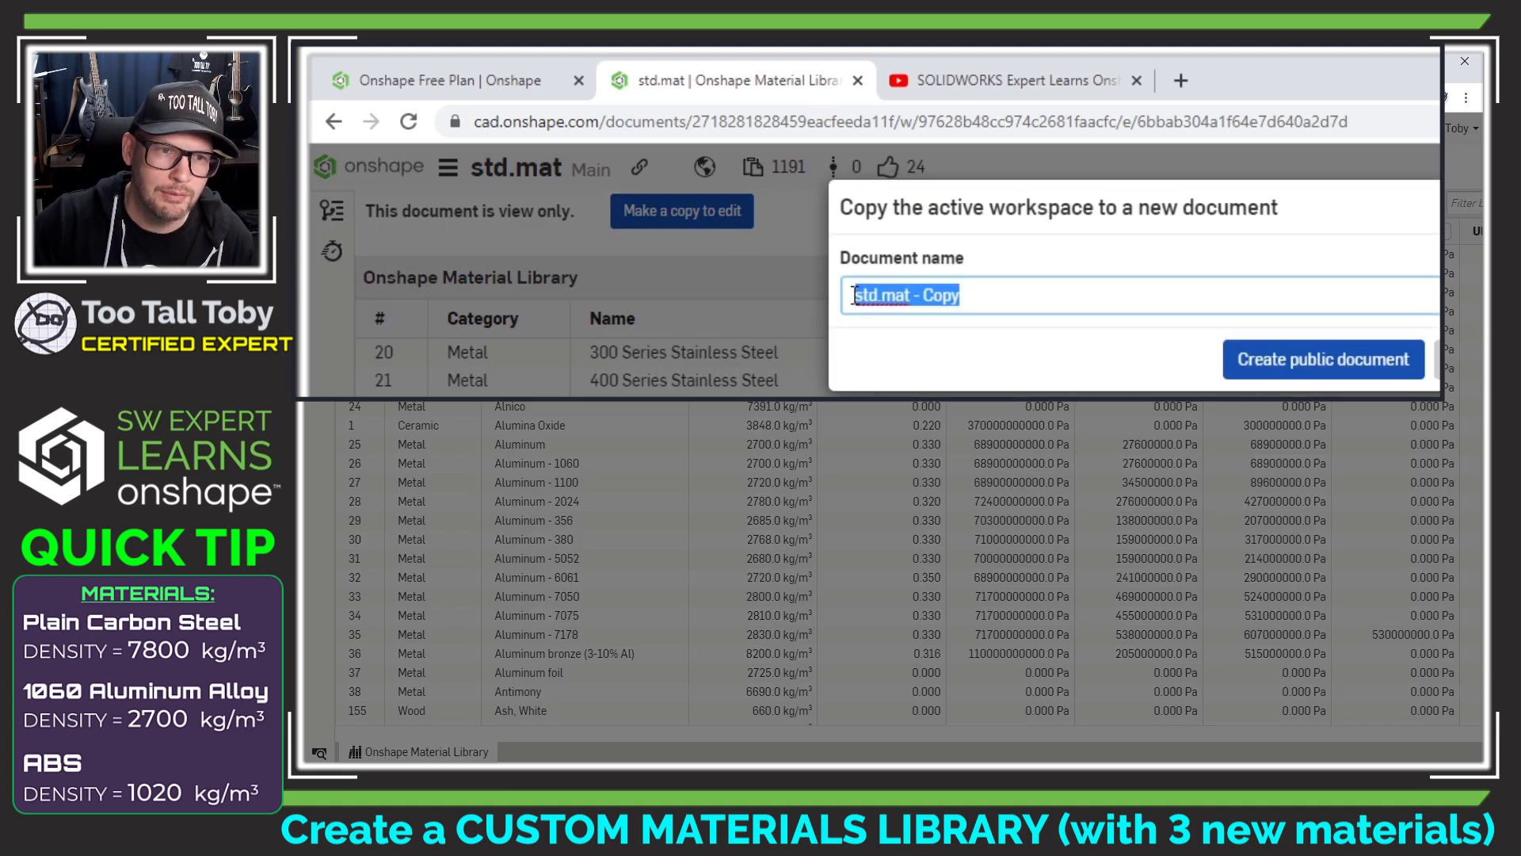
{"action": "type", "text": "TT-CUSTOM"}
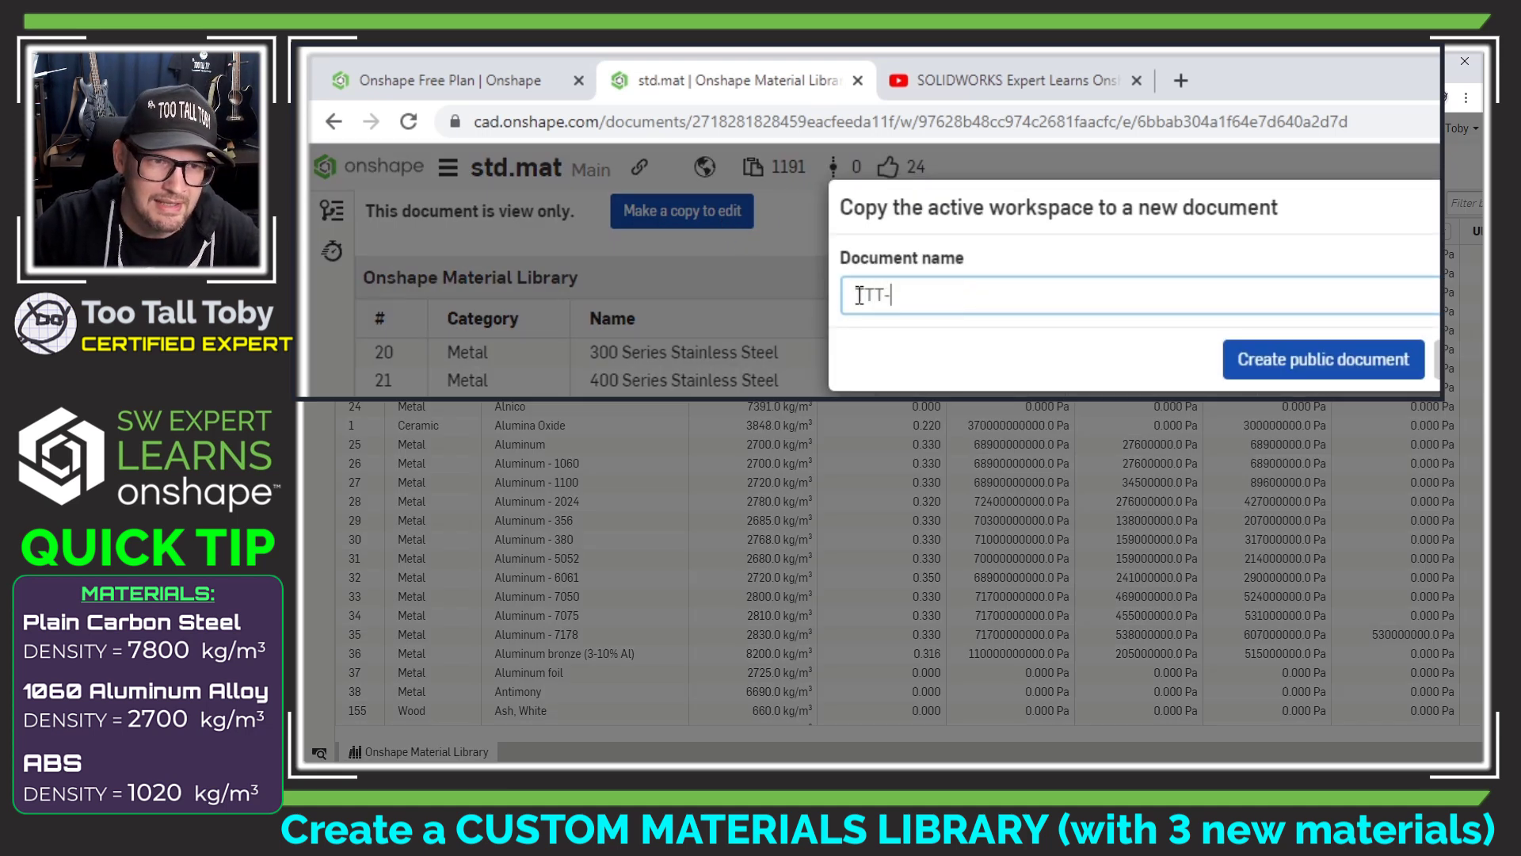
{"action": "type", "text": " ONSHAPE MATERIALS"}
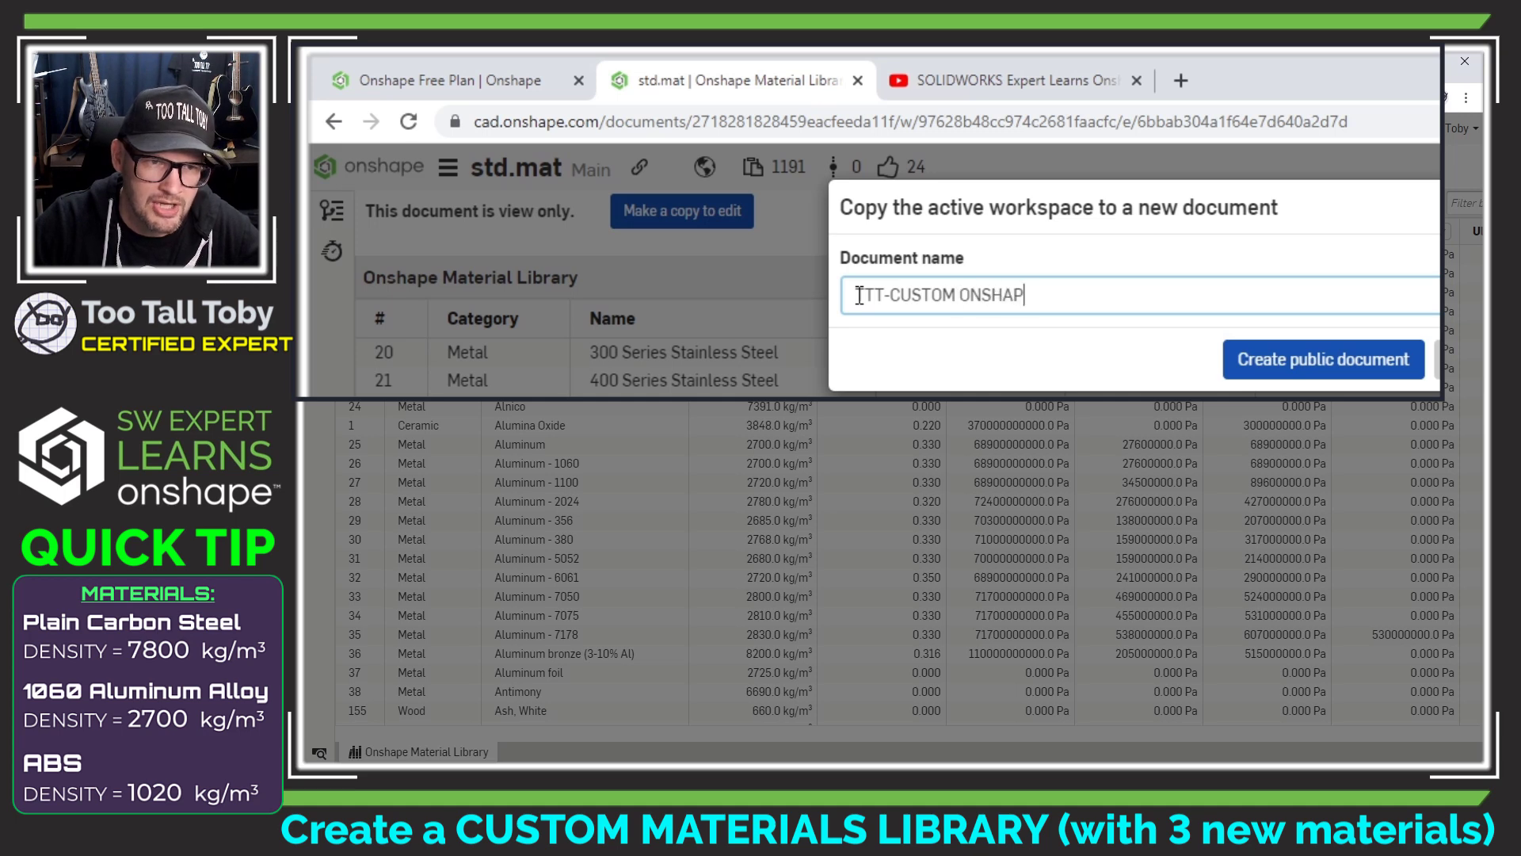
{"action": "left_click", "coordinate": [1375, 363]}
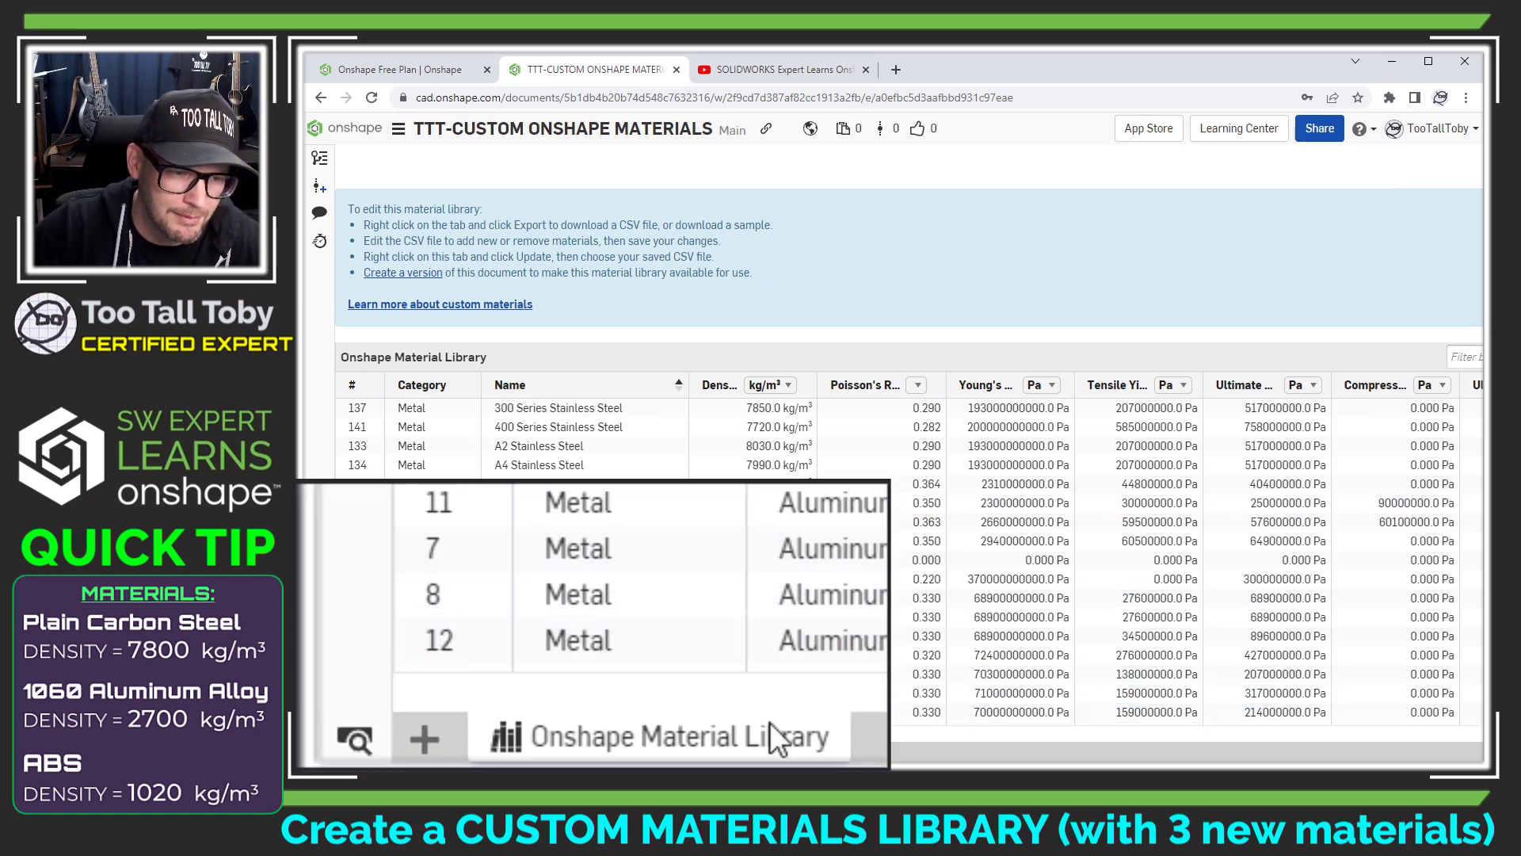
Export the Onshape Material Library as a CSV file and open the downloaded file in Excel
{"action": "right_click", "coordinate": [721, 734]}
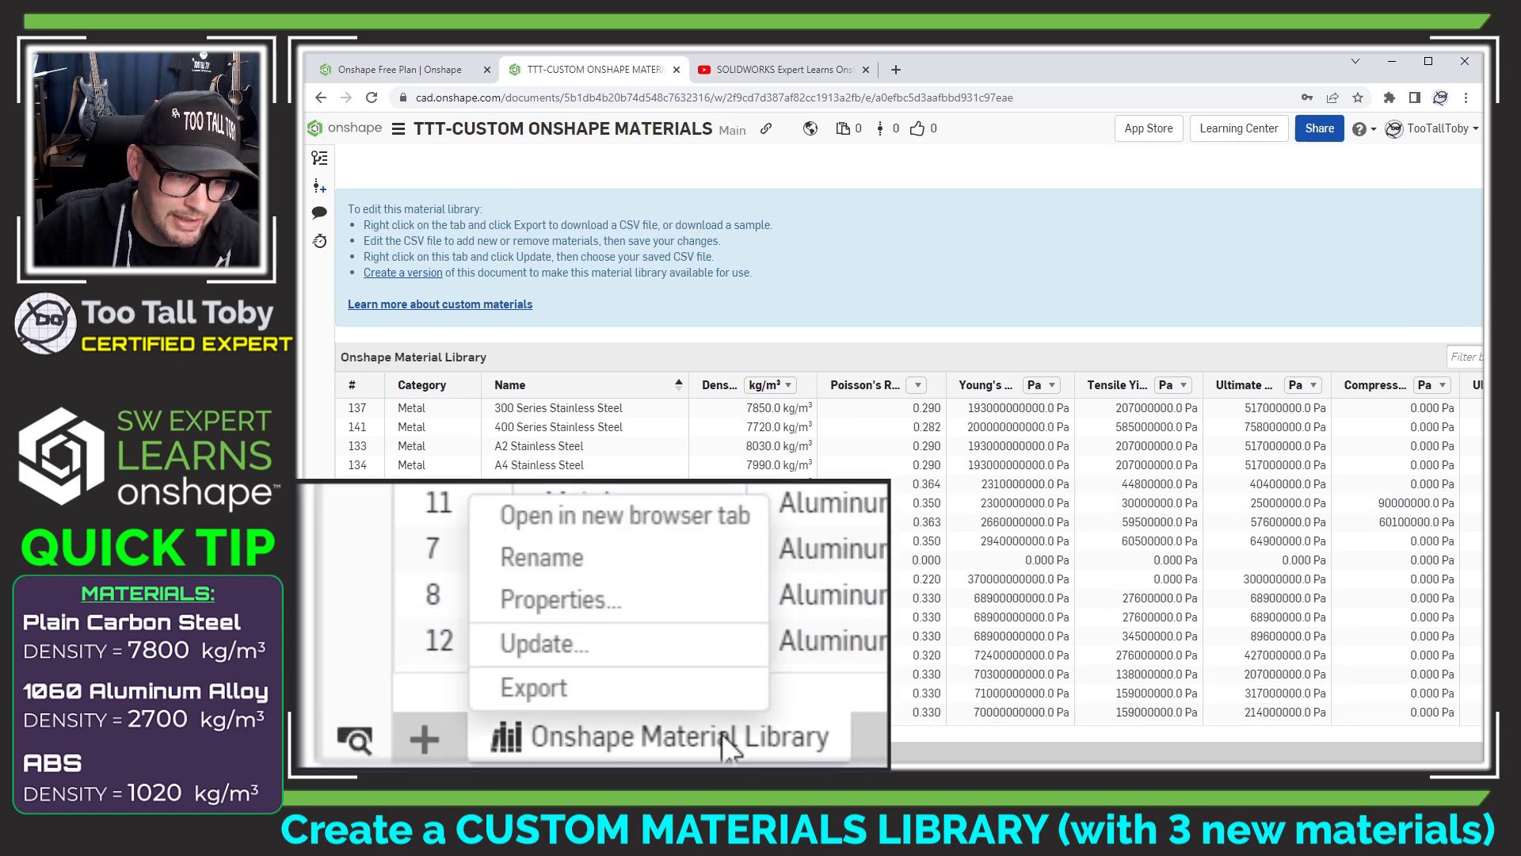
{"action": "left_click", "coordinate": [572, 700]}
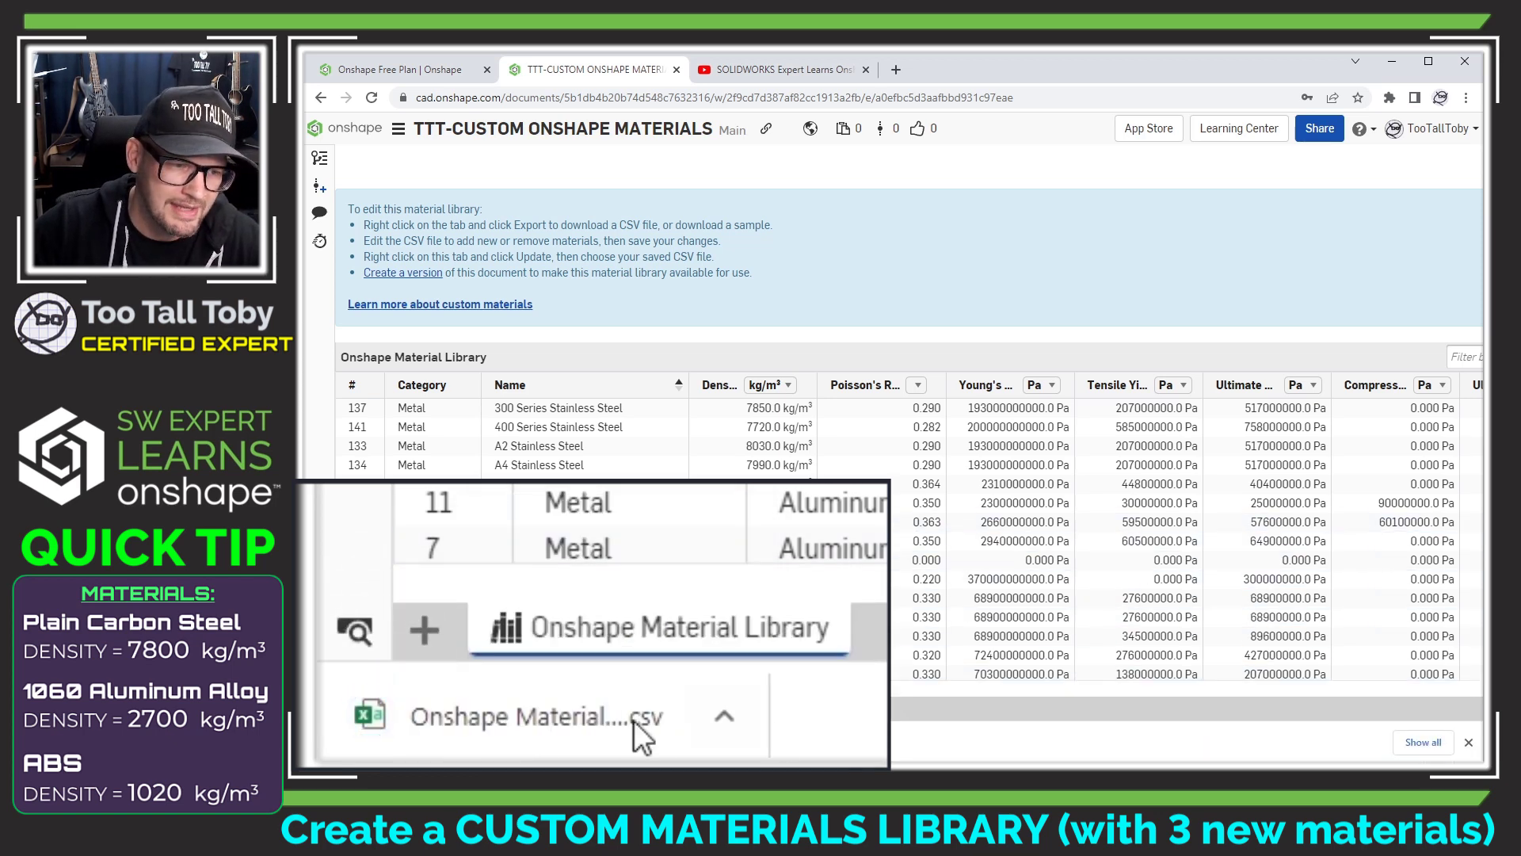
{"action": "left_click", "coordinate": [440, 743]}
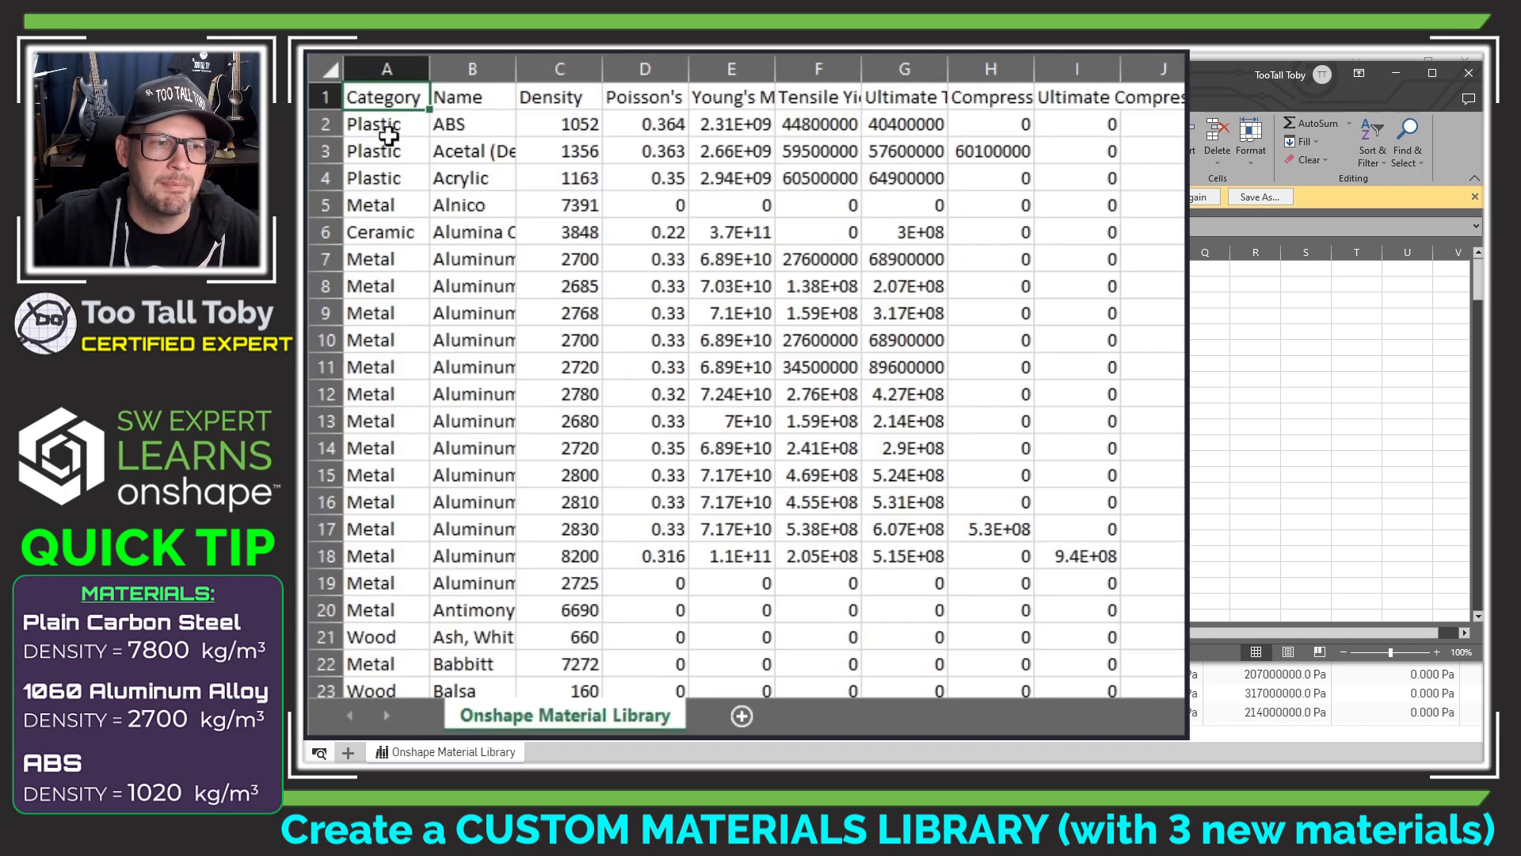
Rename the ABS material in cell B2 to "TTT-ABS"
{"action": "left_click", "coordinate": [386, 286]}
{"action": "left_click", "coordinate": [462, 123]}
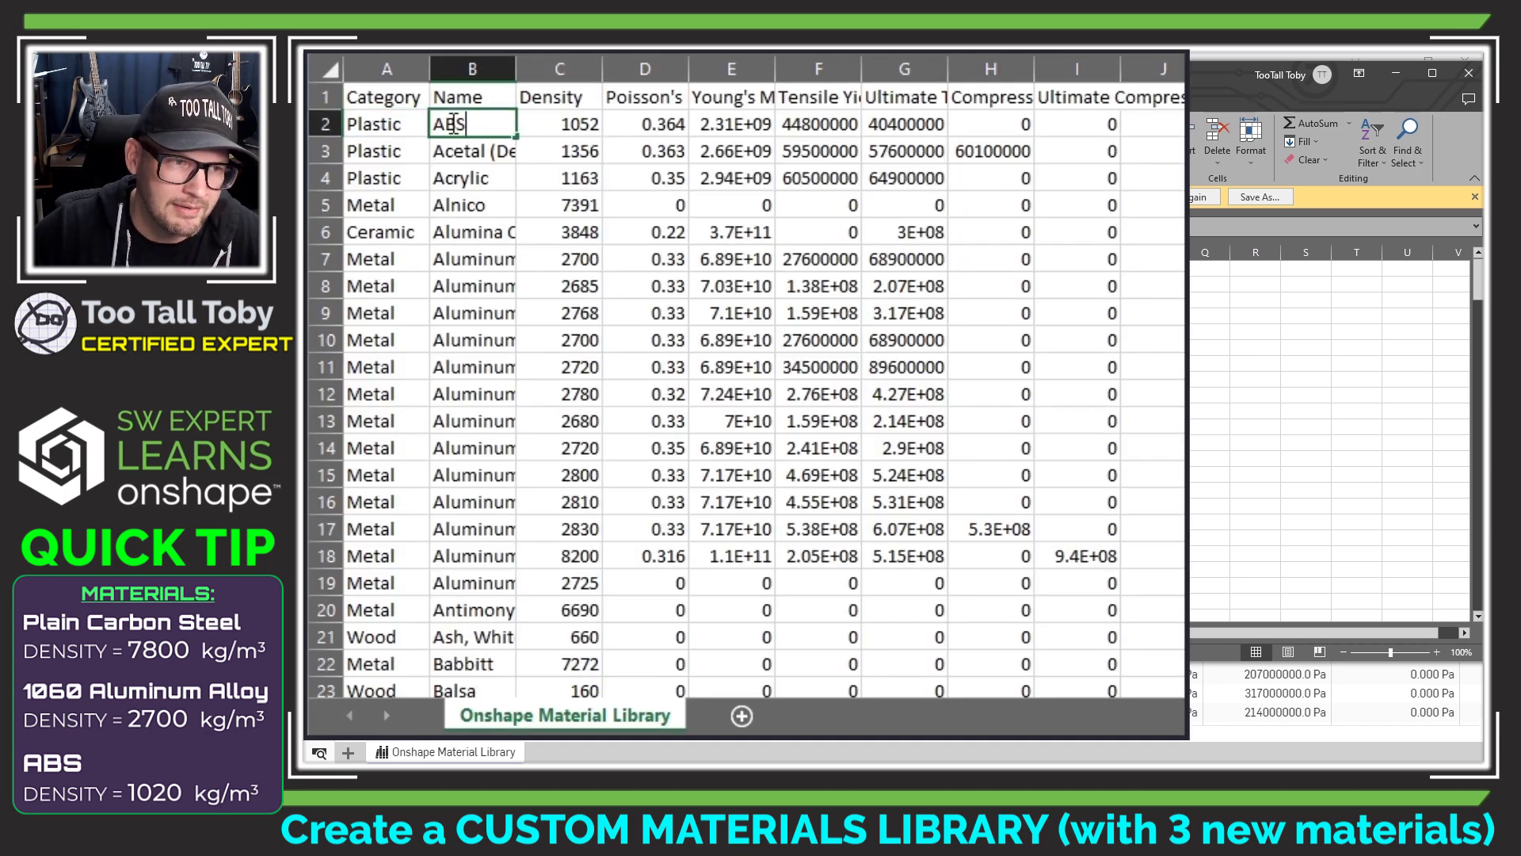
{"action": "double_click", "coordinate": [462, 122]}
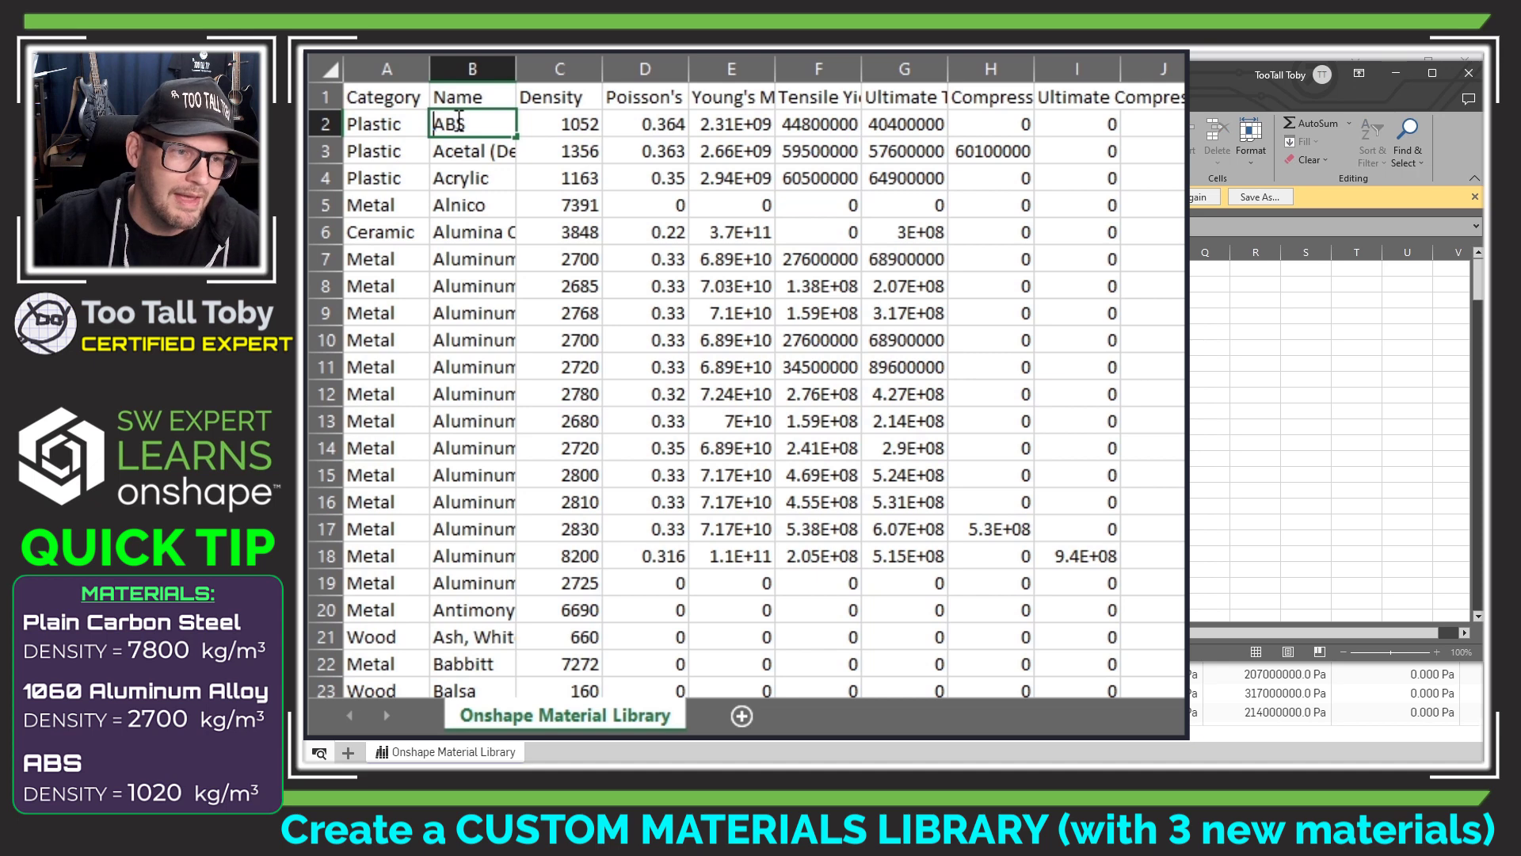
{"action": "key", "text": "Home"}
{"action": "type", "text": "S"}
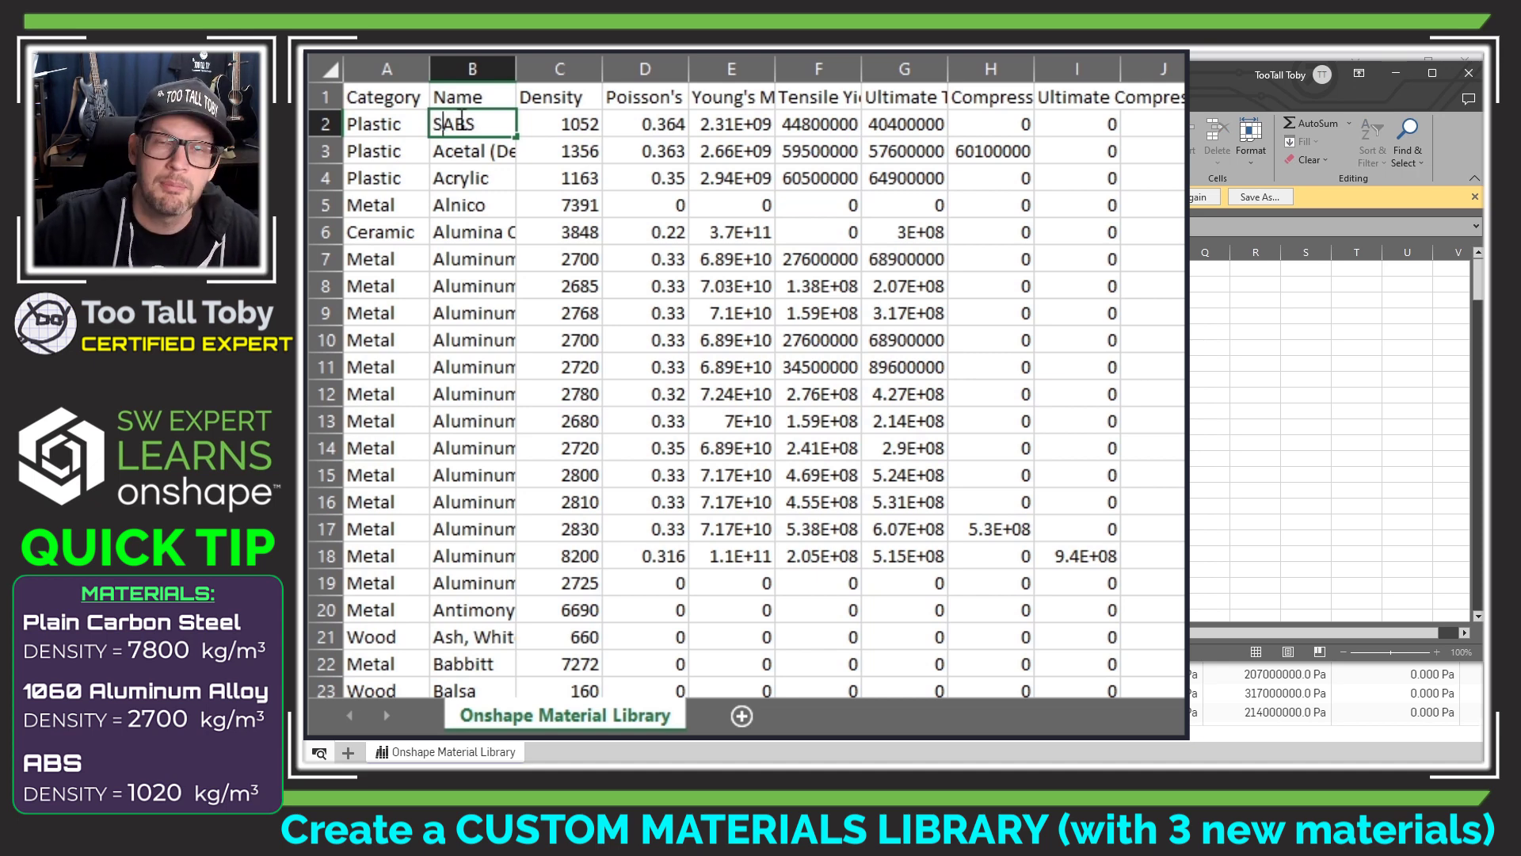
{"action": "key", "text": "BackSpace"}
{"action": "type", "text": "TTT-"}
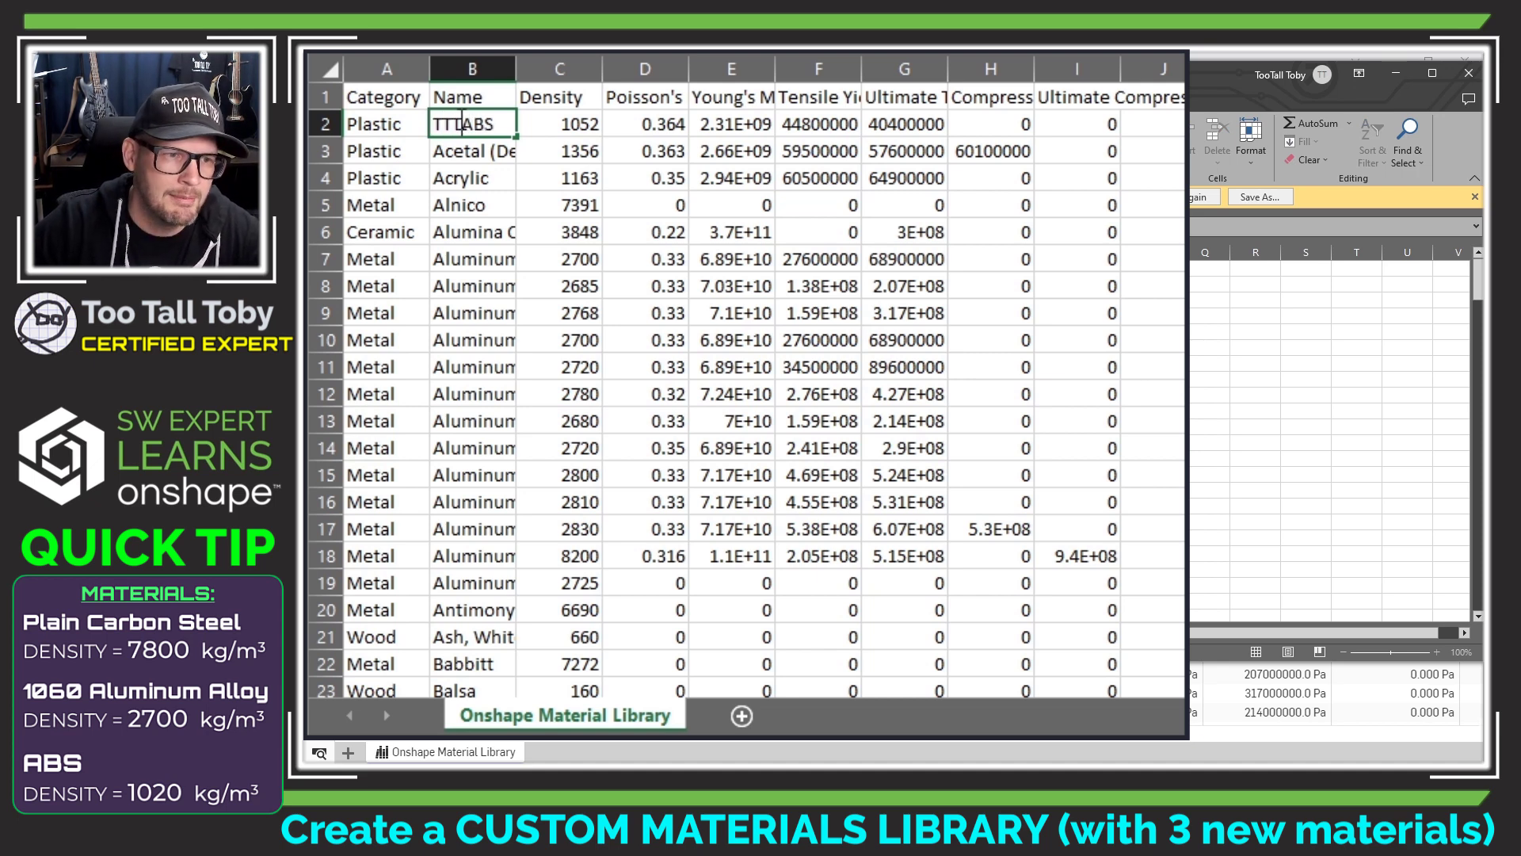
{"action": "key", "text": "Tab"}
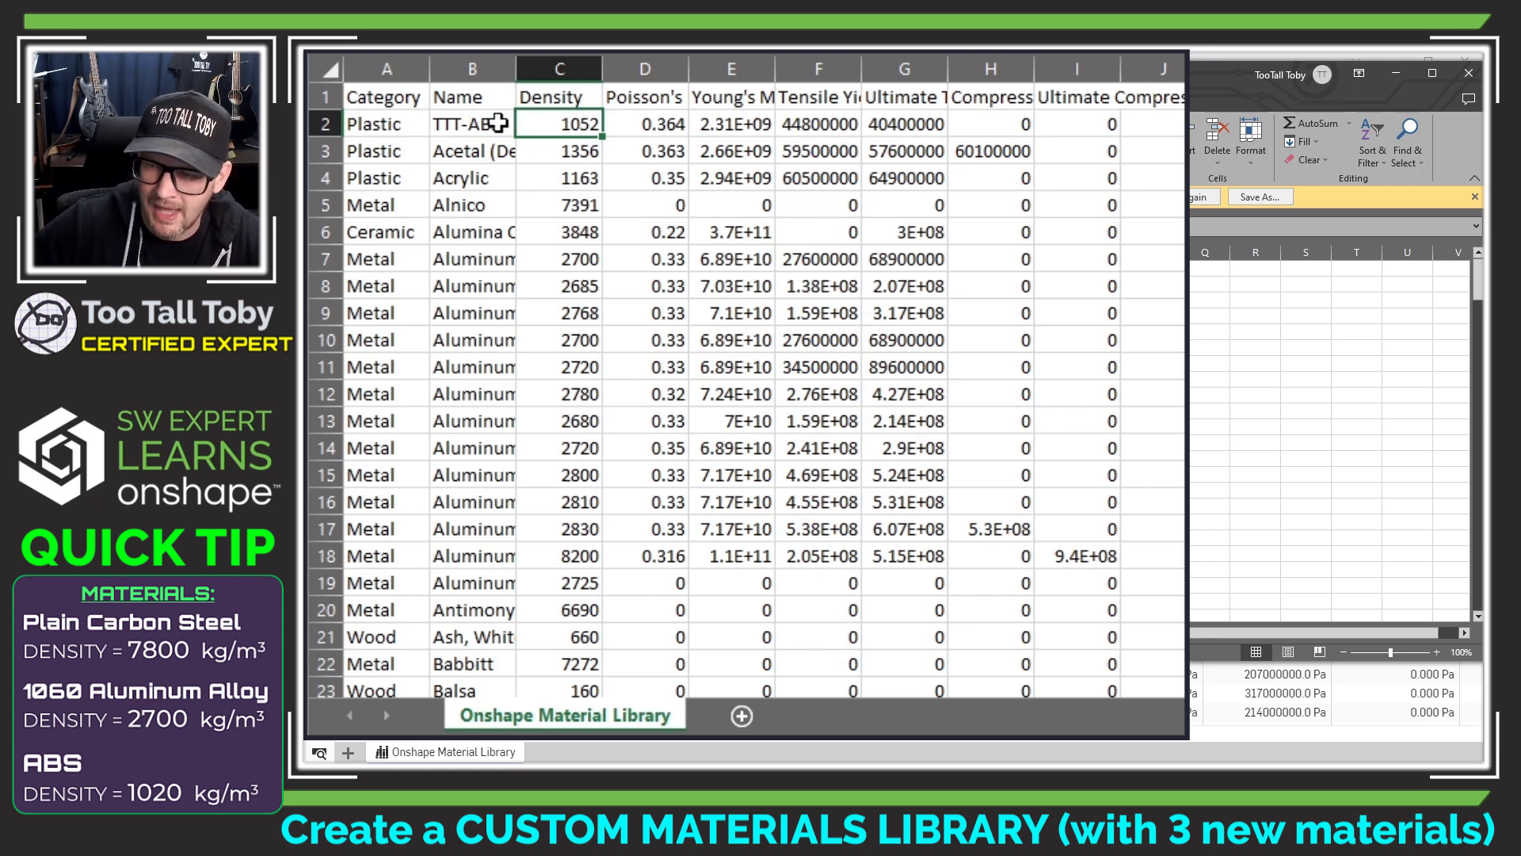
Set the density of the TTT-ABS material to 1020
{"action": "type", "text": "1020"}
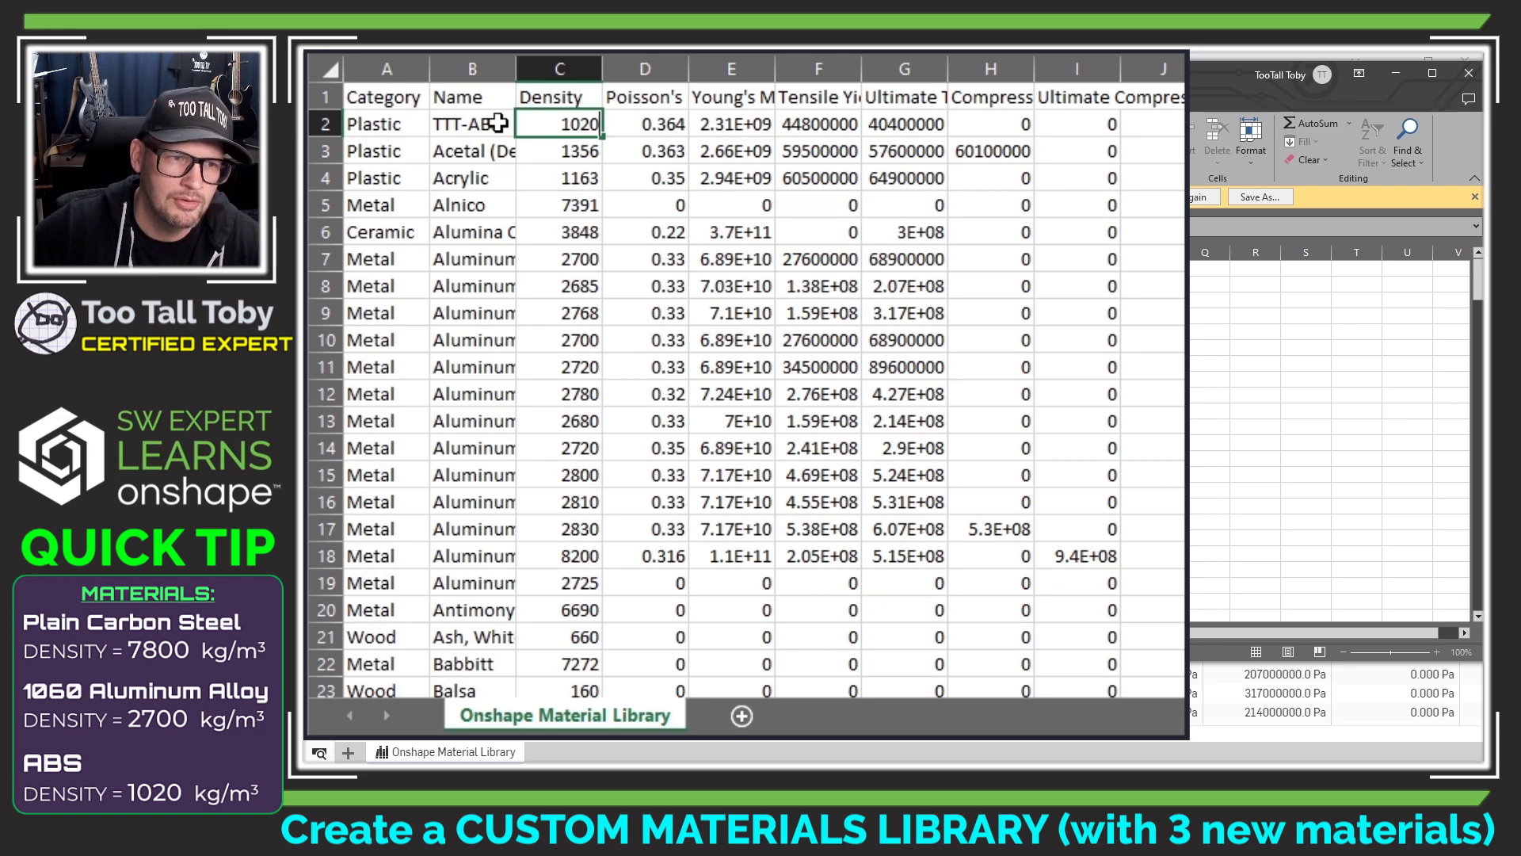
{"action": "scroll", "coordinate": [497, 122], "scroll_direction": "right", "scroll_amount": 1}
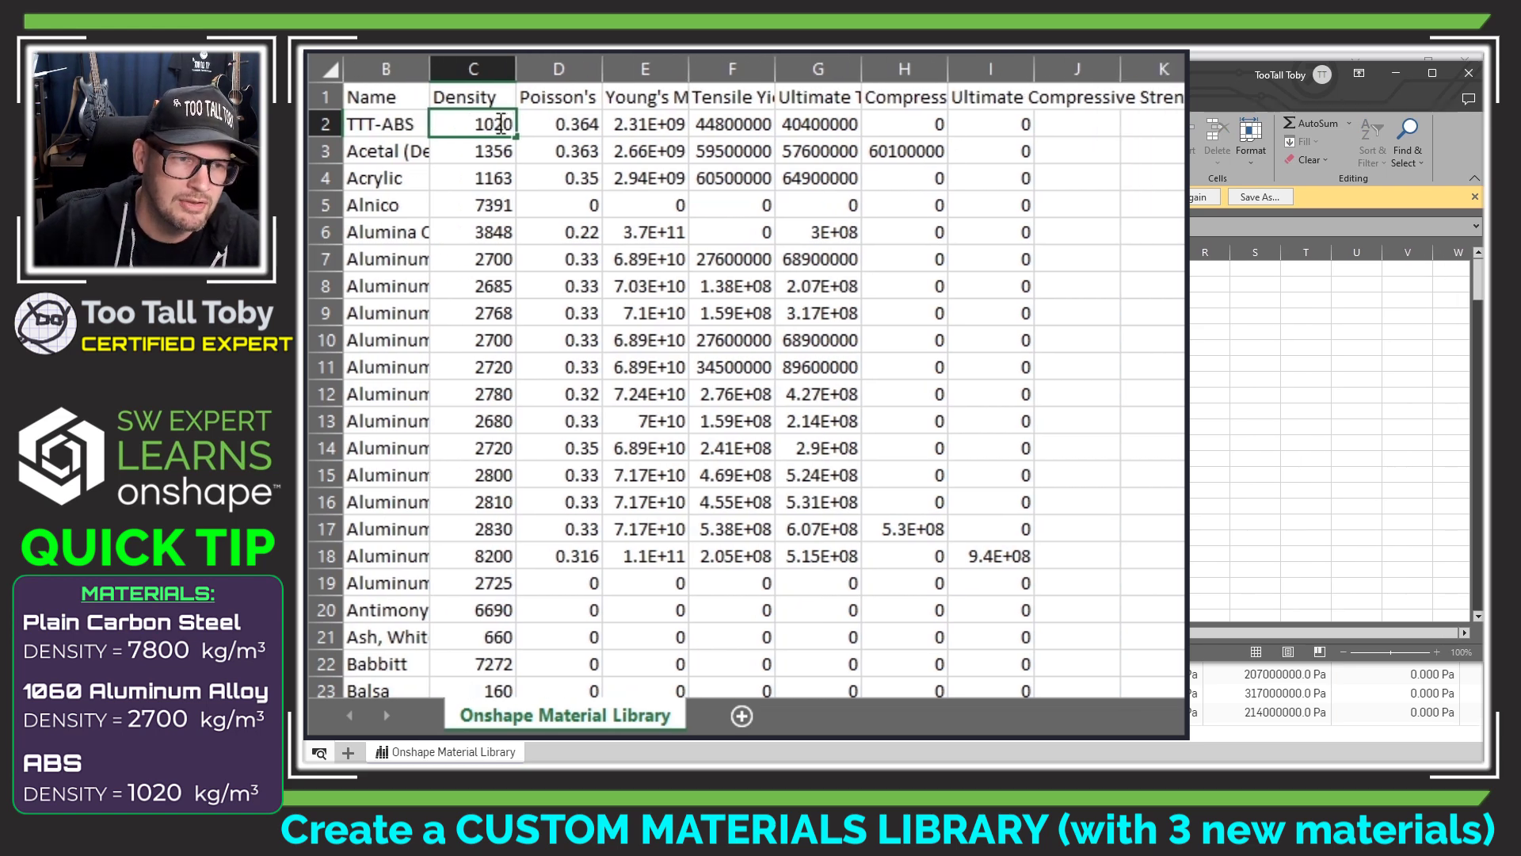
{"action": "left_click", "coordinate": [596, 152]}
{"action": "scroll", "coordinate": [599, 154], "scroll_direction": "left", "scroll_amount": 1}
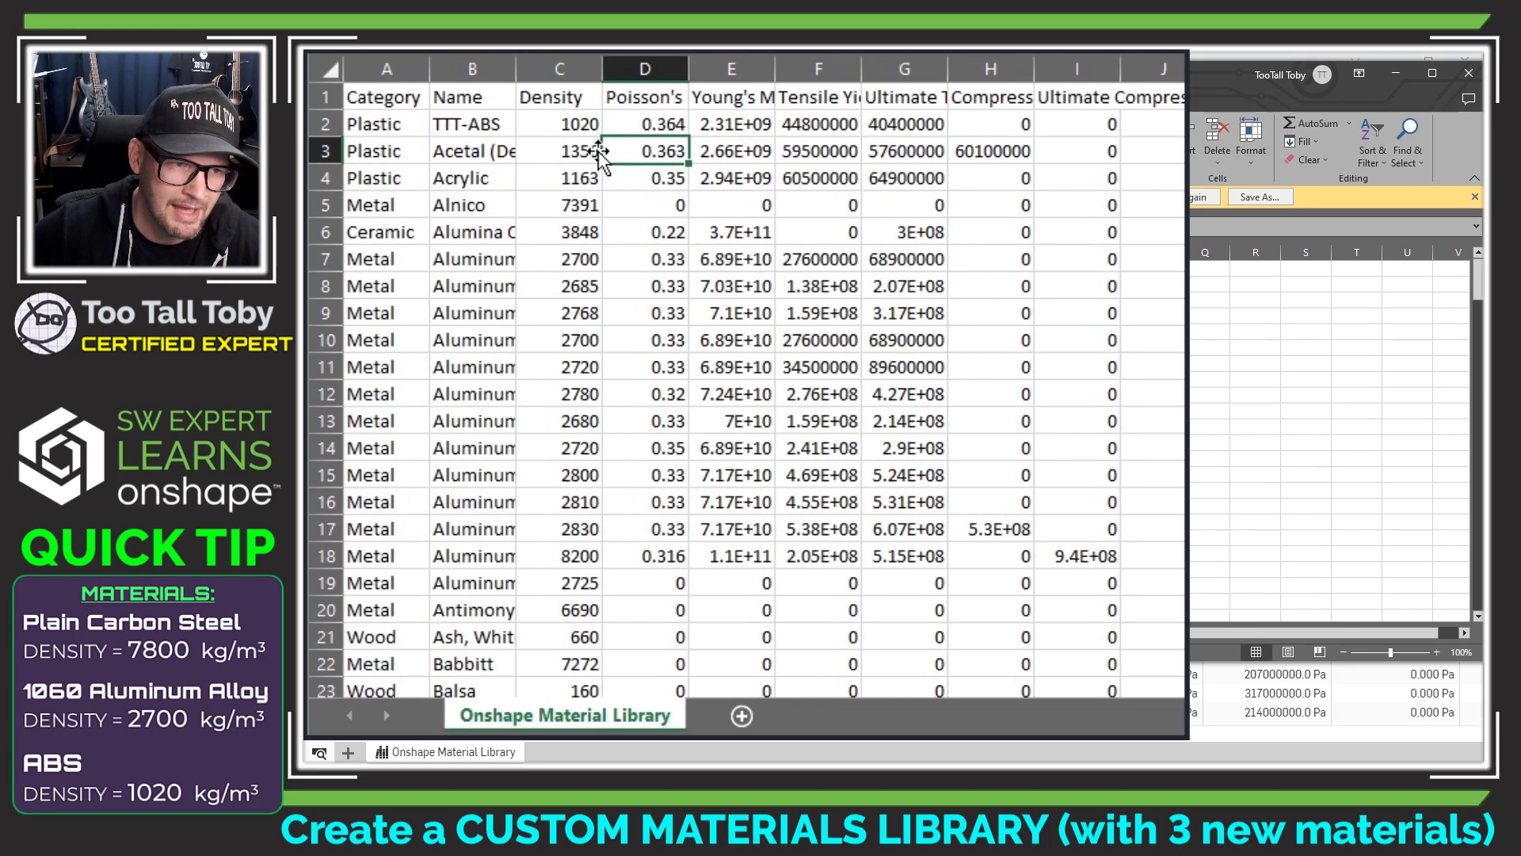
{"action": "left_click_drag", "start_coordinate": [1093, 124], "coordinate": [626, 124]}
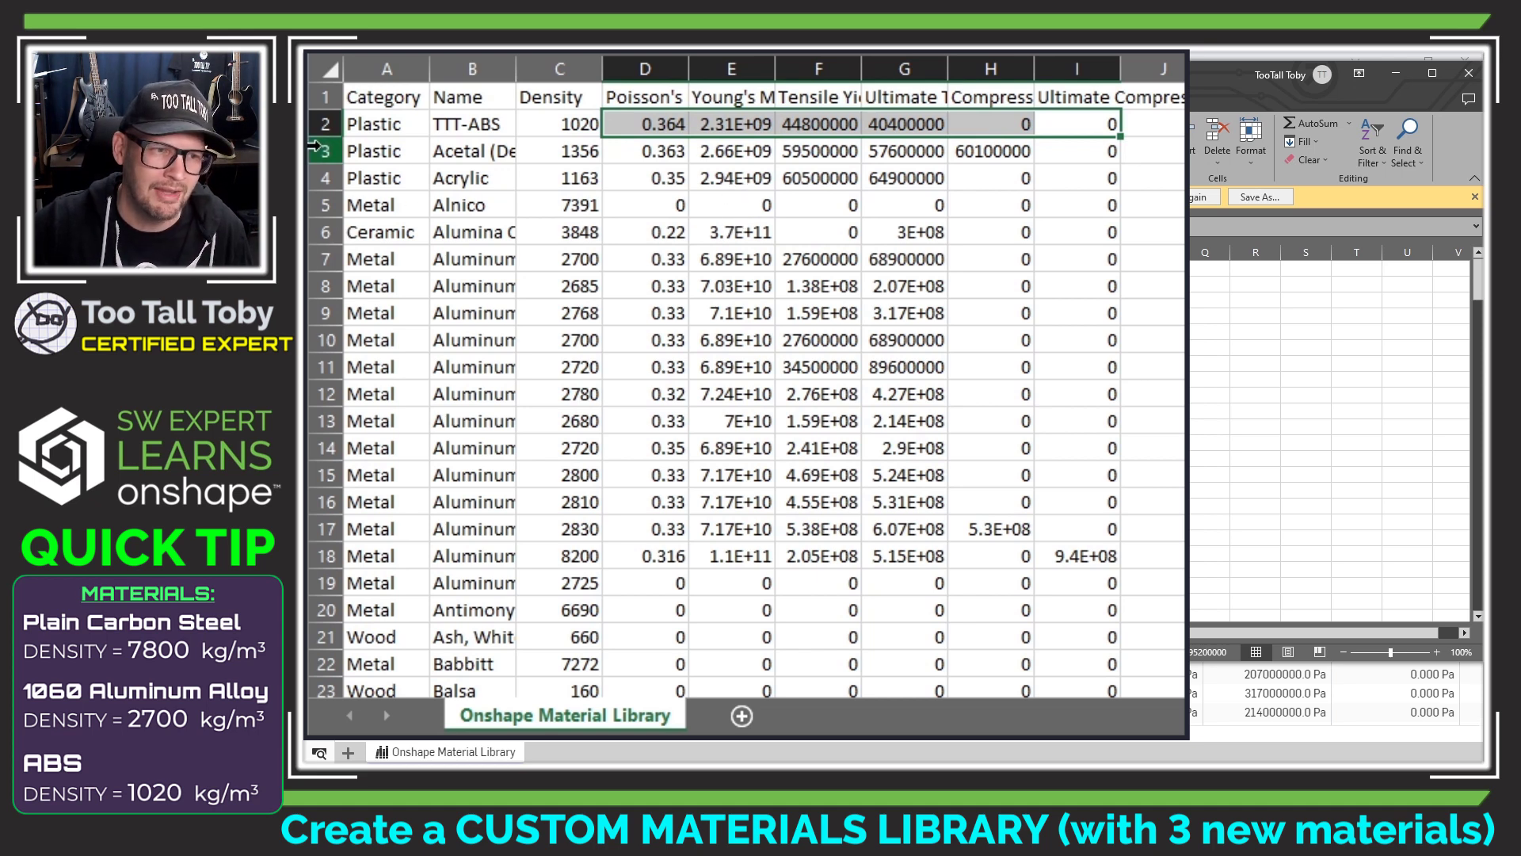
Widen the Name column and delete rows 3 to 9, from Acetal (Delrin) through Aluminum - 380
{"action": "left_click", "coordinate": [324, 151]}
{"action": "left_click_drag", "start_coordinate": [516, 69], "coordinate": [670, 78]}
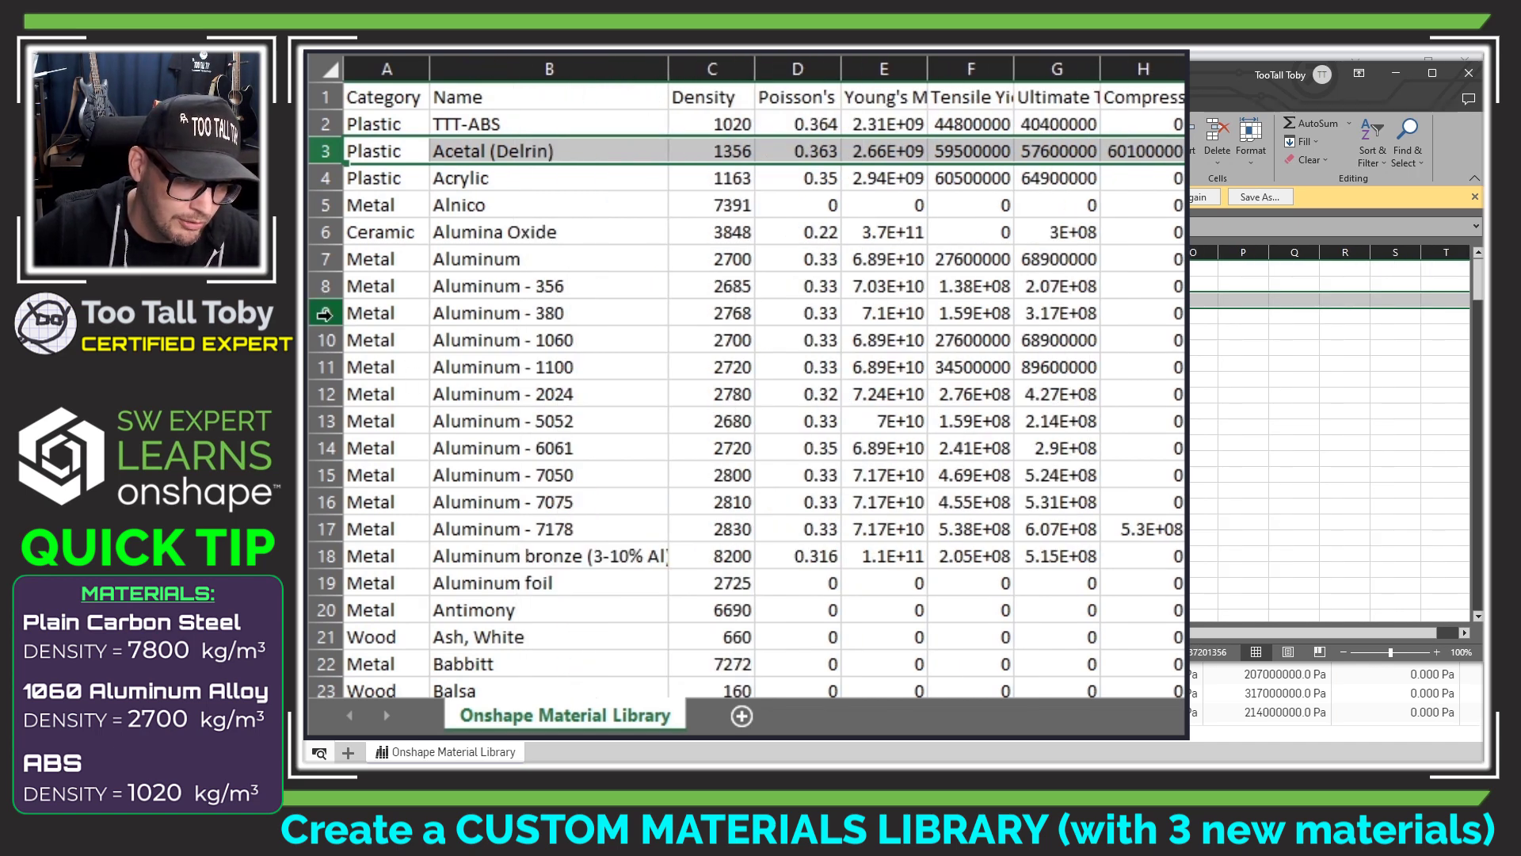
{"action": "left_click", "coordinate": [333, 314], "text": "shift"}
{"action": "right_click", "coordinate": [334, 317]}
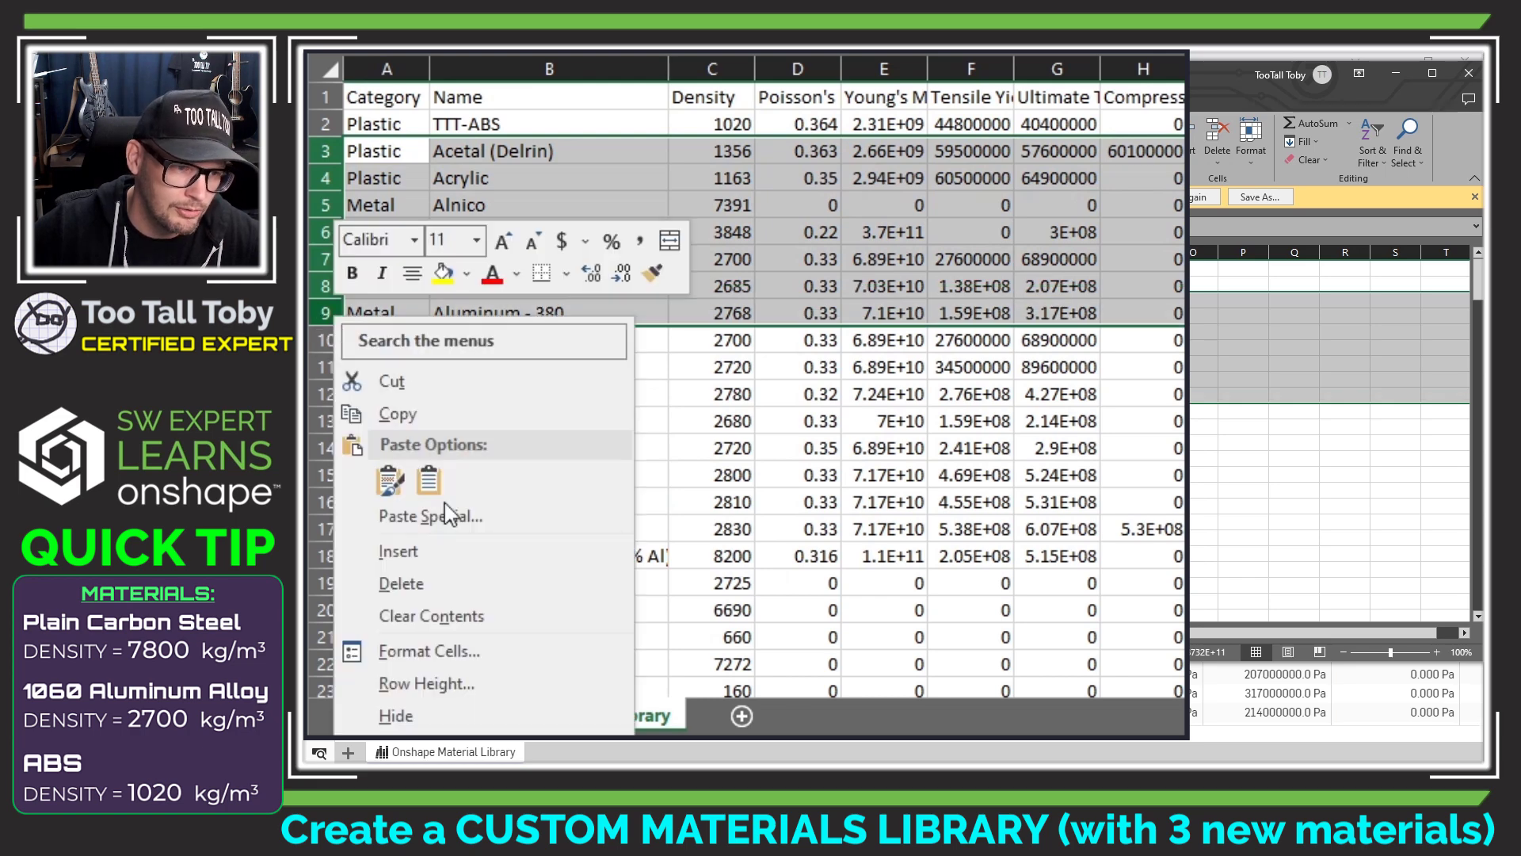
{"action": "left_click", "coordinate": [420, 583]}
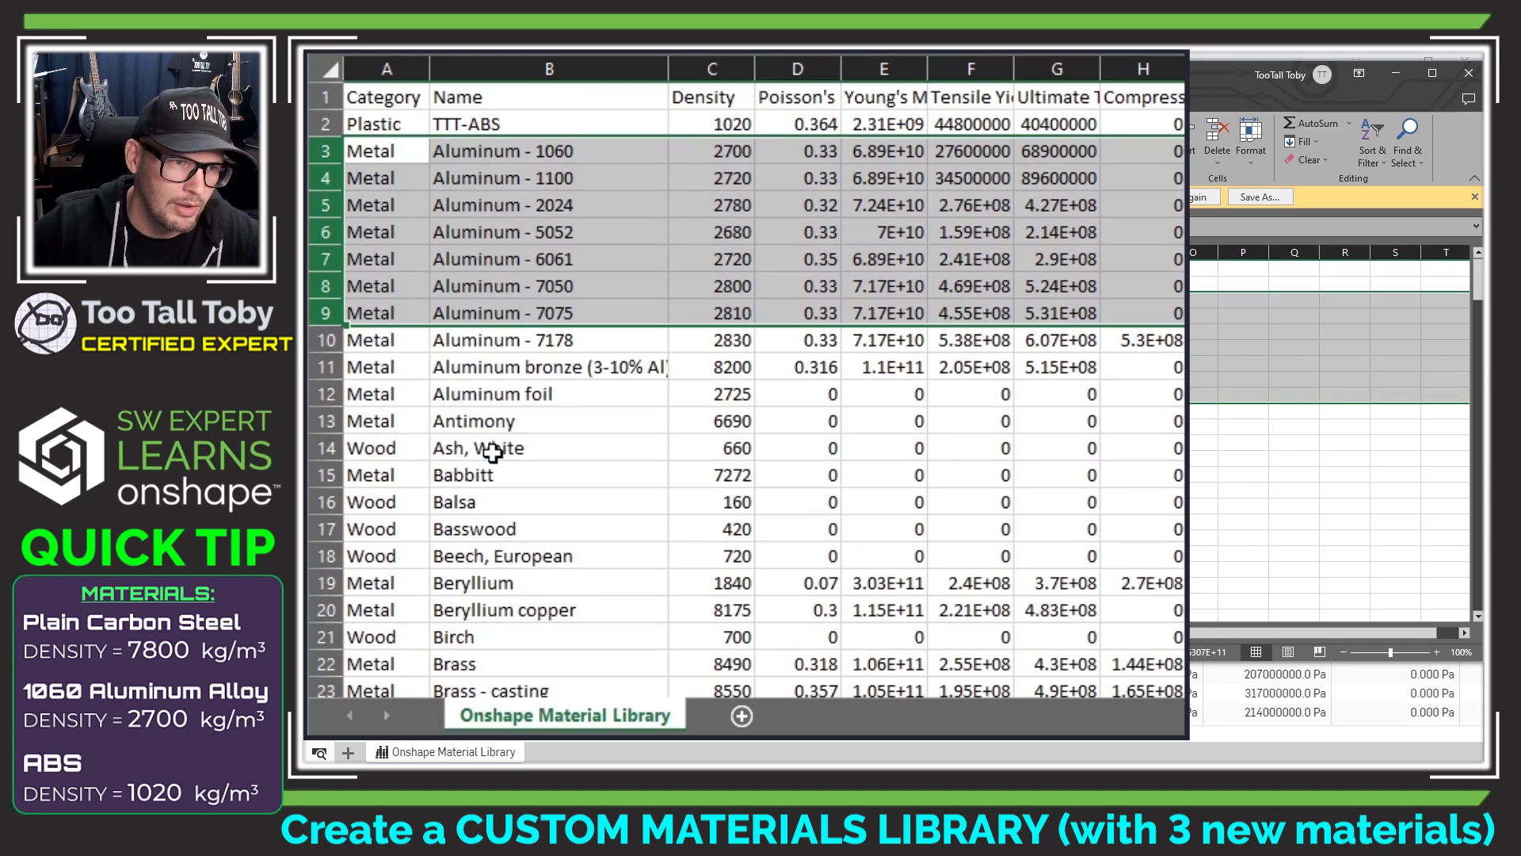
Rename the Aluminum - 1060 material in cell B3 to "TTT-Aluminum - 1060"
{"action": "left_click", "coordinate": [719, 150]}
{"action": "left_click", "coordinate": [441, 153]}
{"action": "double_click", "coordinate": [441, 153]}
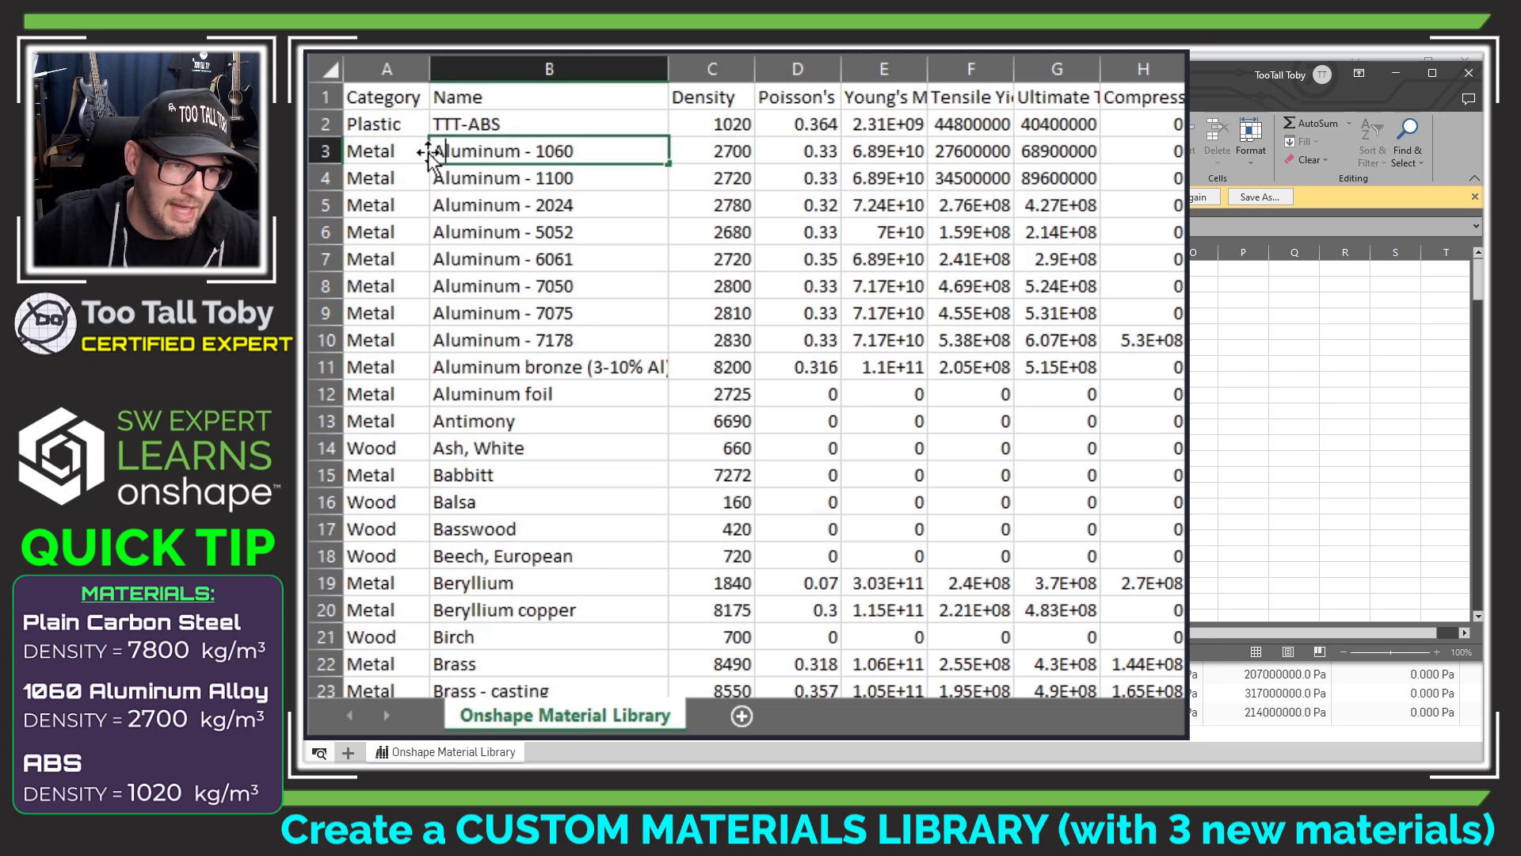
{"action": "type", "text": "TTT-"}
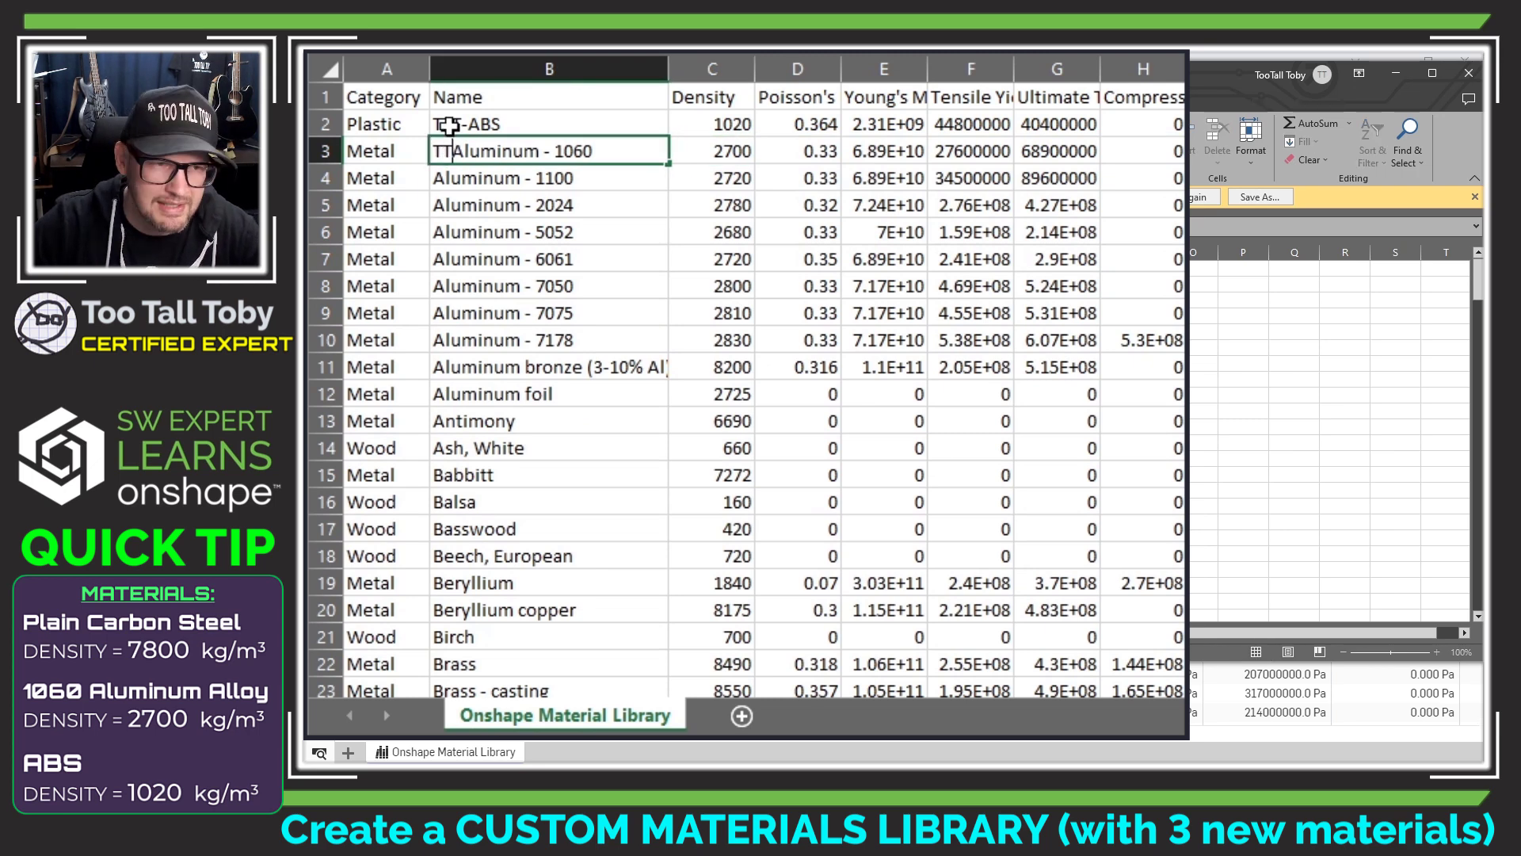
{"action": "key", "text": "Return"}
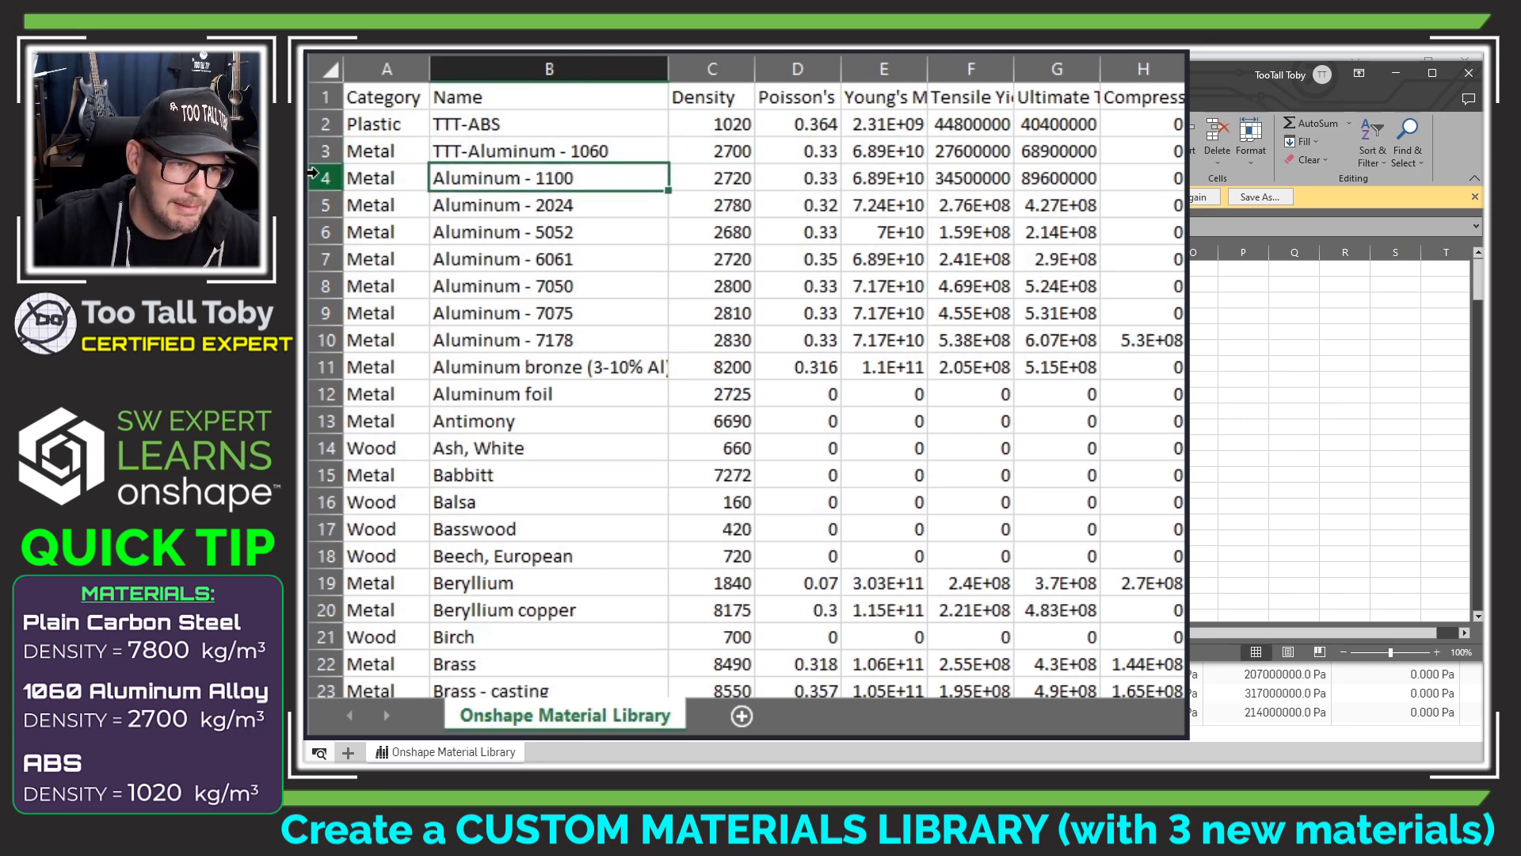
Delete rows 4 to 143, from Aluminum - 1100 through Steel 1020
{"action": "left_click", "coordinate": [319, 173]}
{"action": "scroll", "coordinate": [319, 173], "scroll_direction": "down", "scroll_amount": 19}
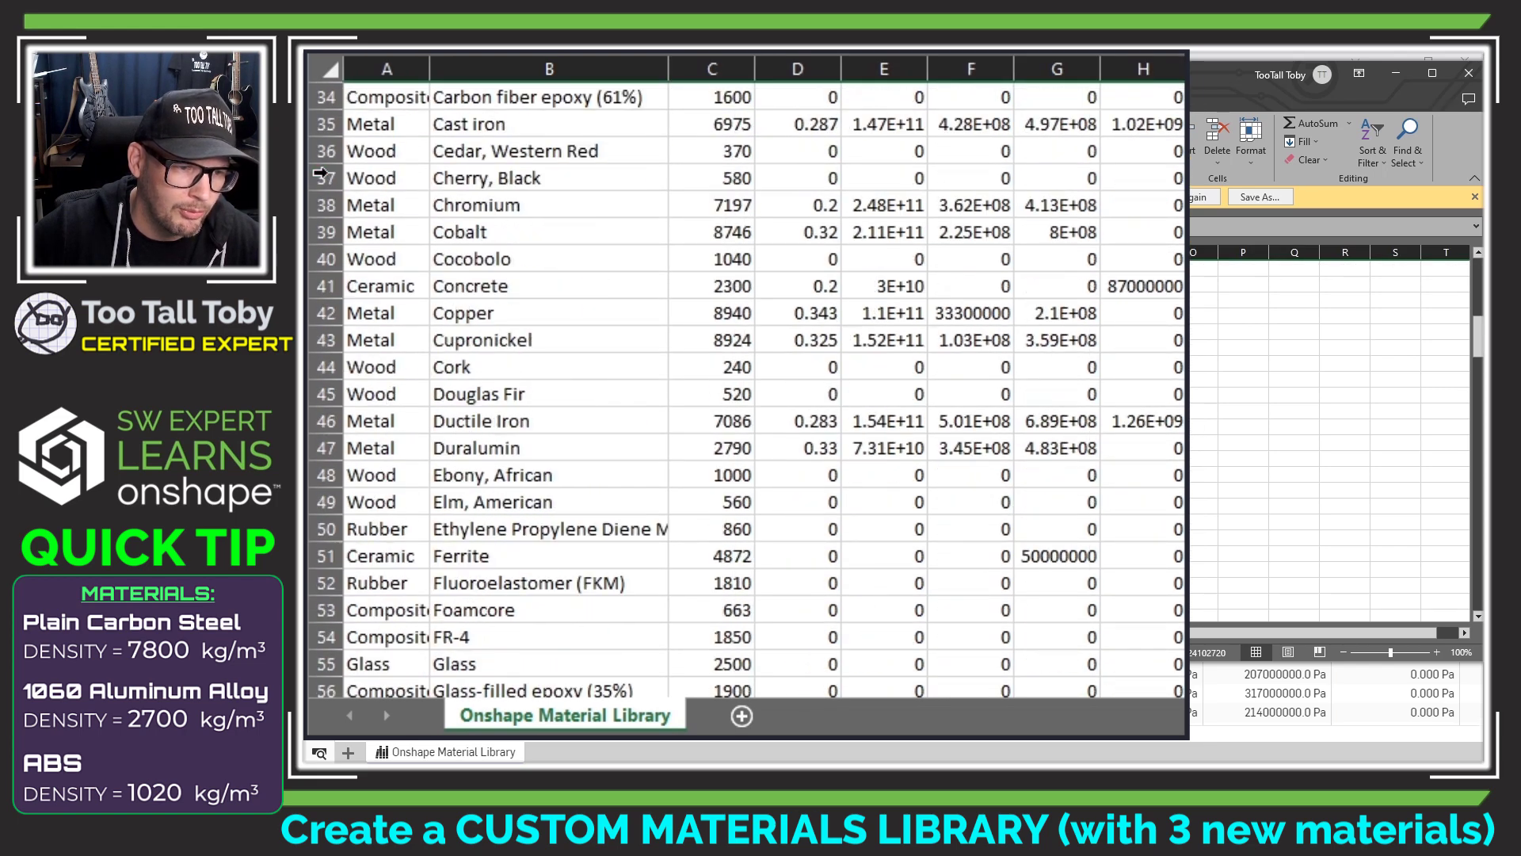
{"action": "scroll", "coordinate": [319, 174], "scroll_direction": "down", "scroll_amount": 20}
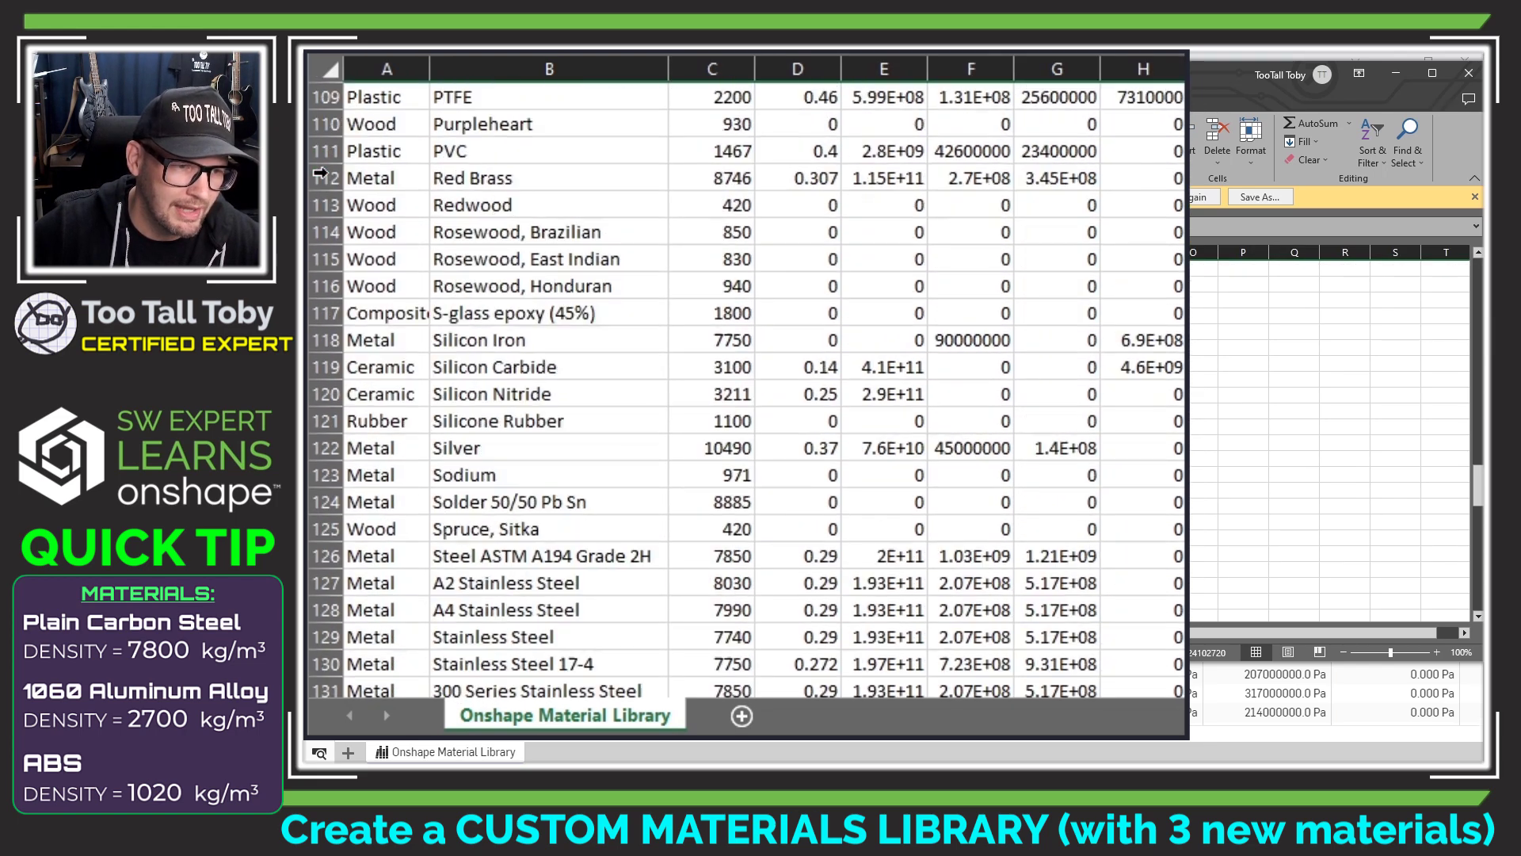
{"action": "scroll", "coordinate": [319, 174], "scroll_direction": "down", "scroll_amount": 5}
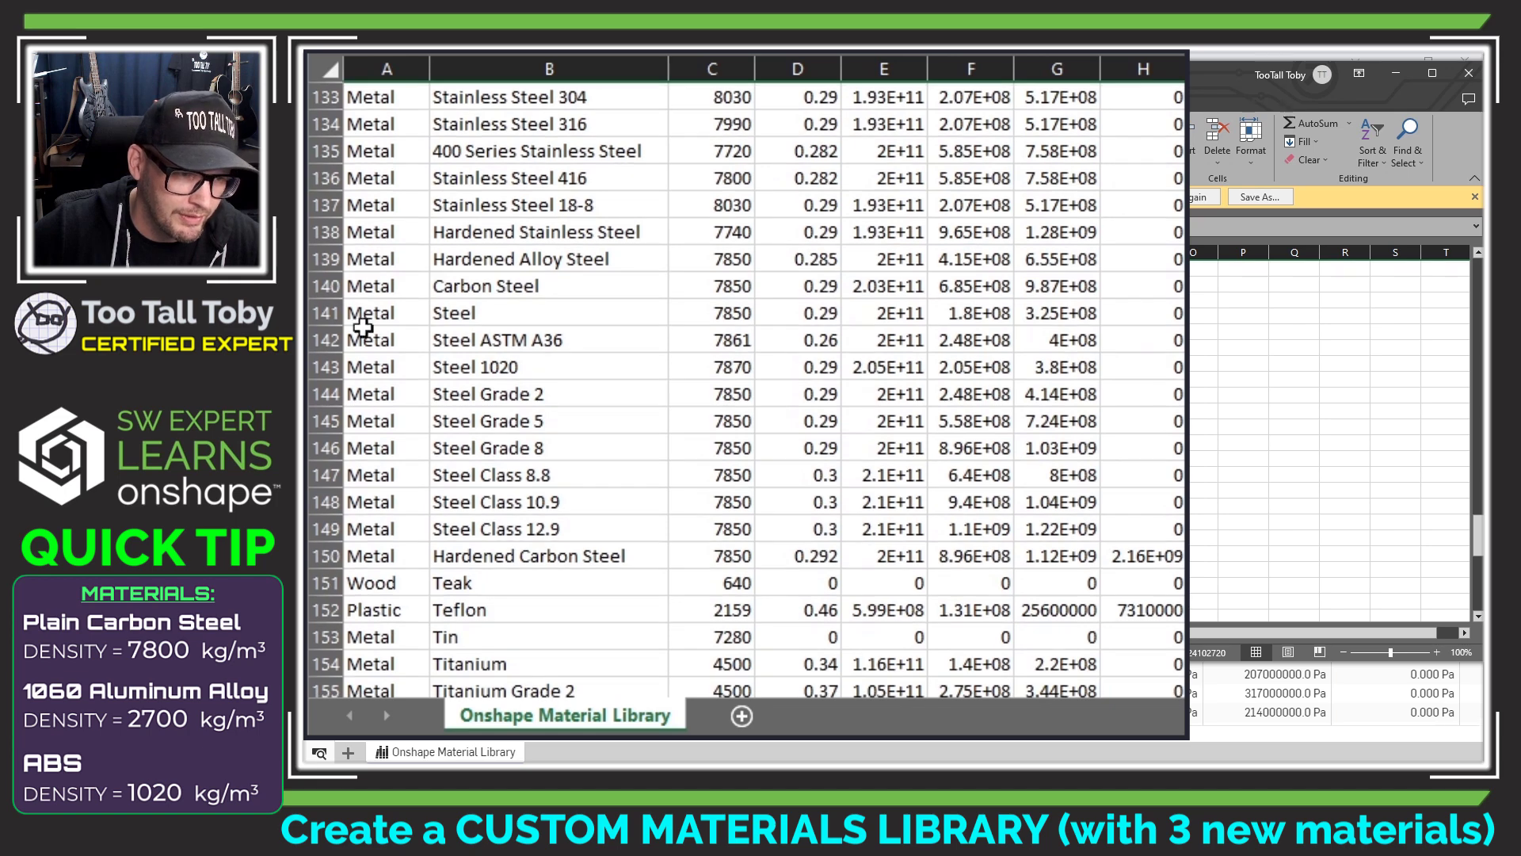
{"action": "left_click", "coordinate": [328, 369], "text": "shift"}
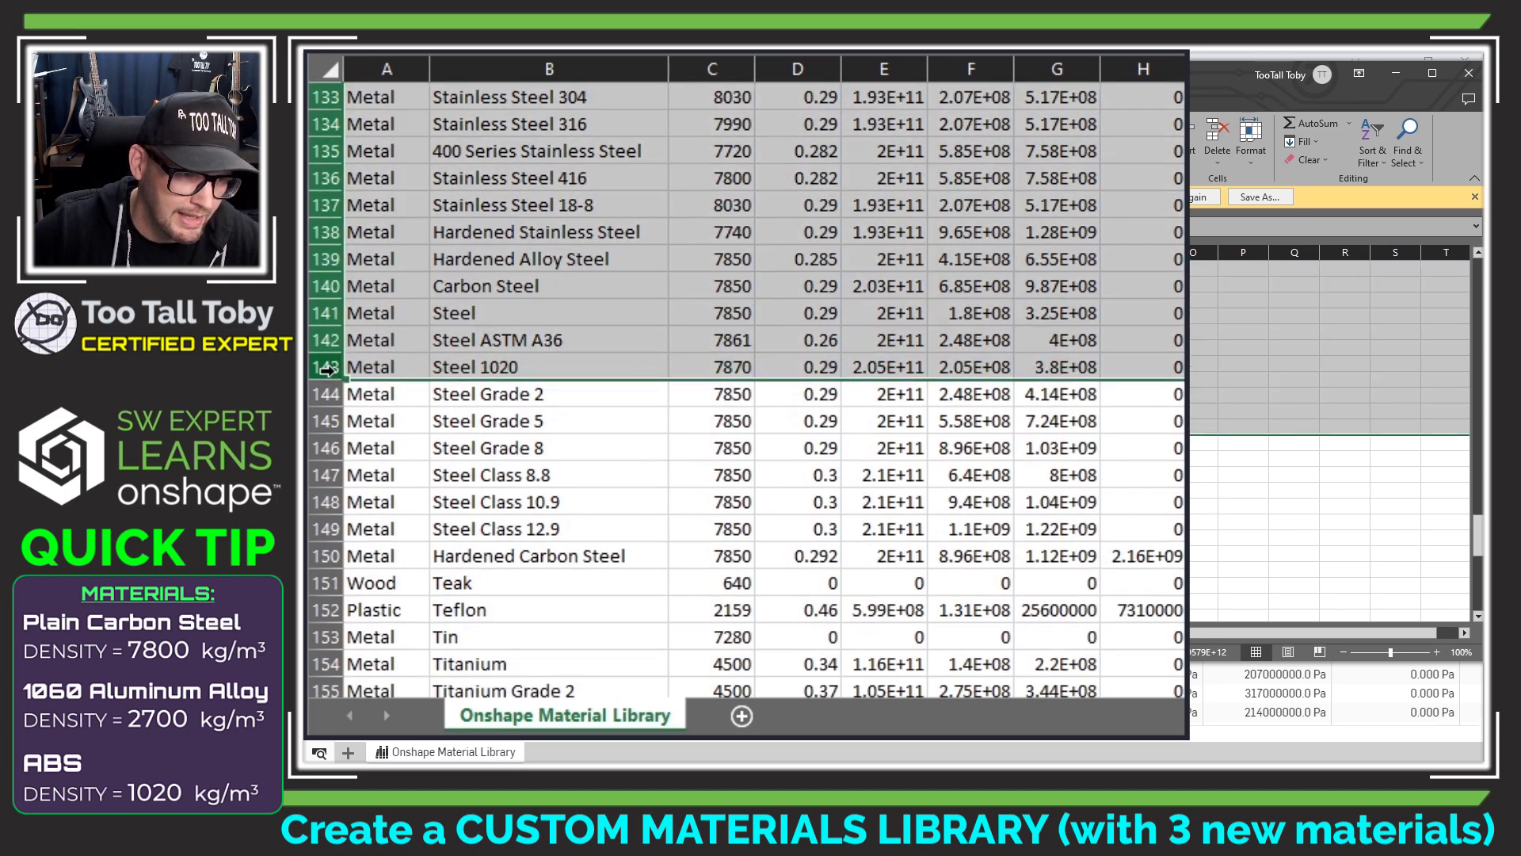
{"action": "right_click", "coordinate": [337, 382]}
{"action": "left_click", "coordinate": [402, 638]}
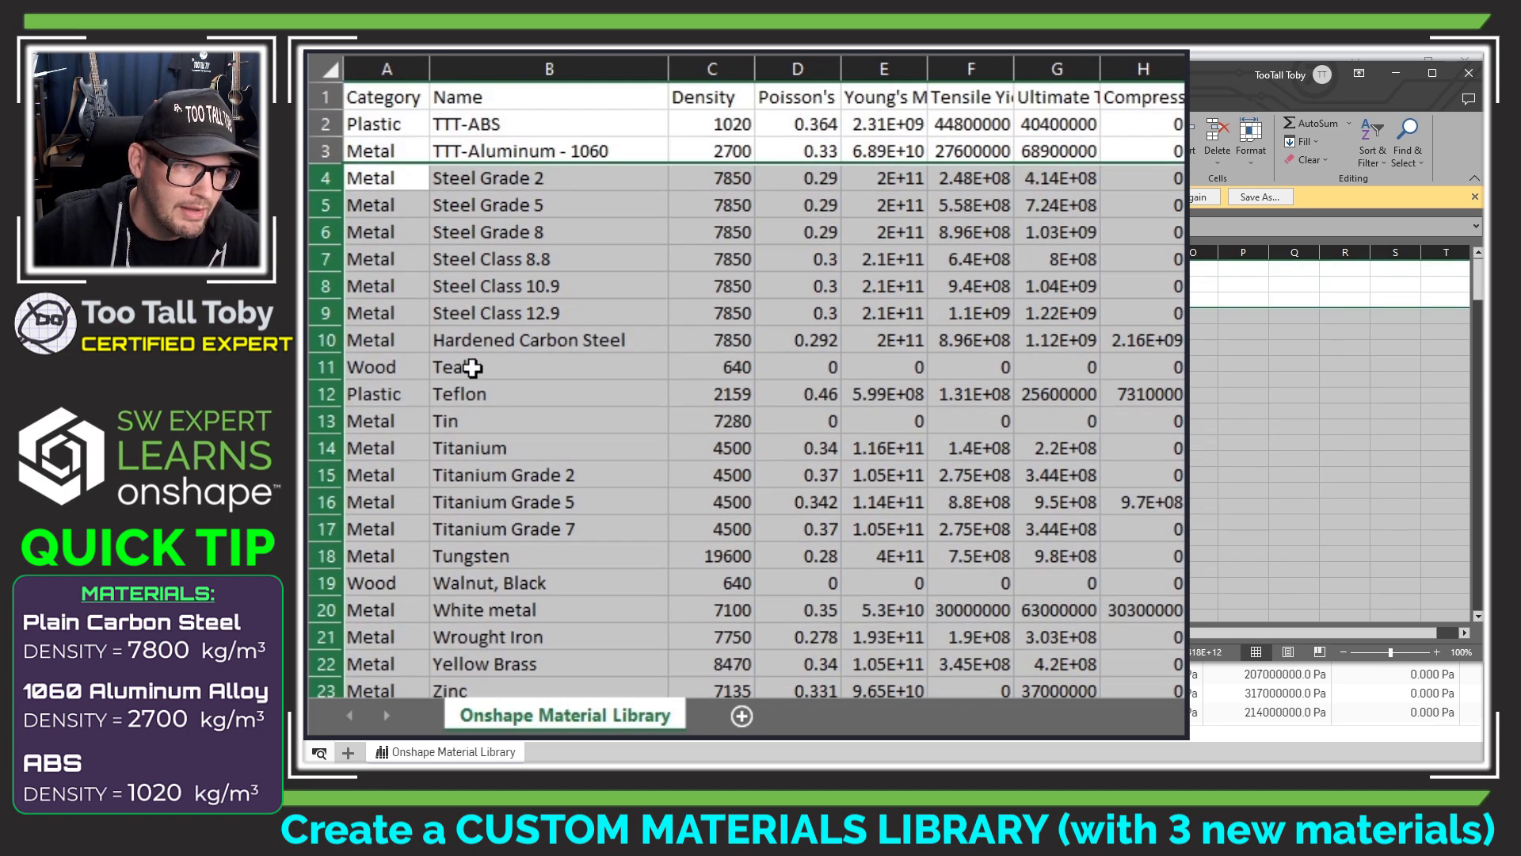
Delete rows 5 to 35, from Steel Grade 5 through Zirconia, keeping Steel Grade 2
{"action": "left_click", "coordinate": [328, 213]}
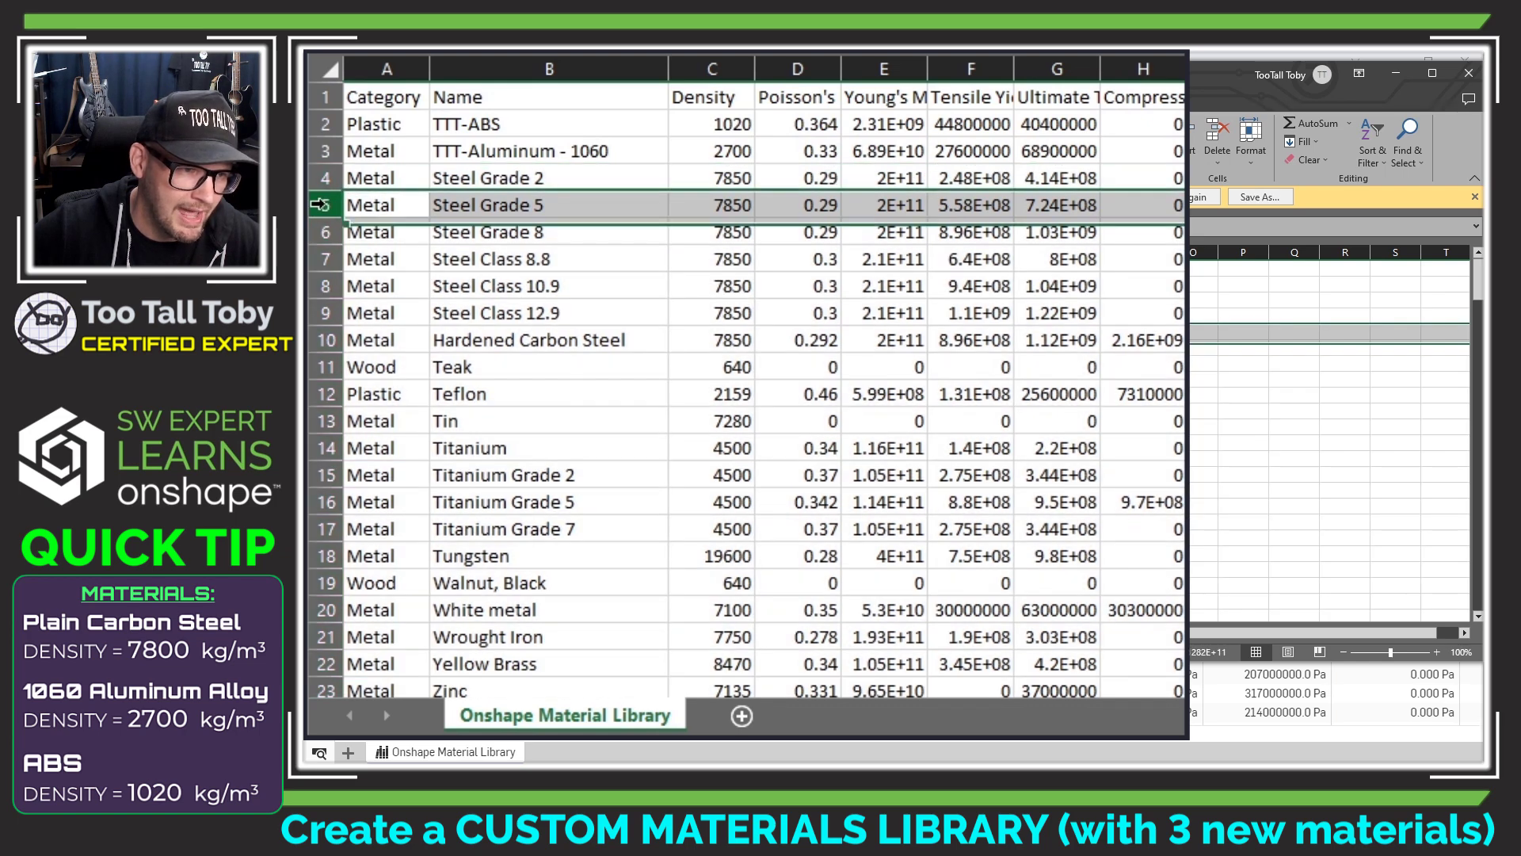
{"action": "scroll", "coordinate": [325, 210], "scroll_direction": "down", "scroll_amount": 8}
{"action": "left_click", "coordinate": [325, 366], "text": "shift"}
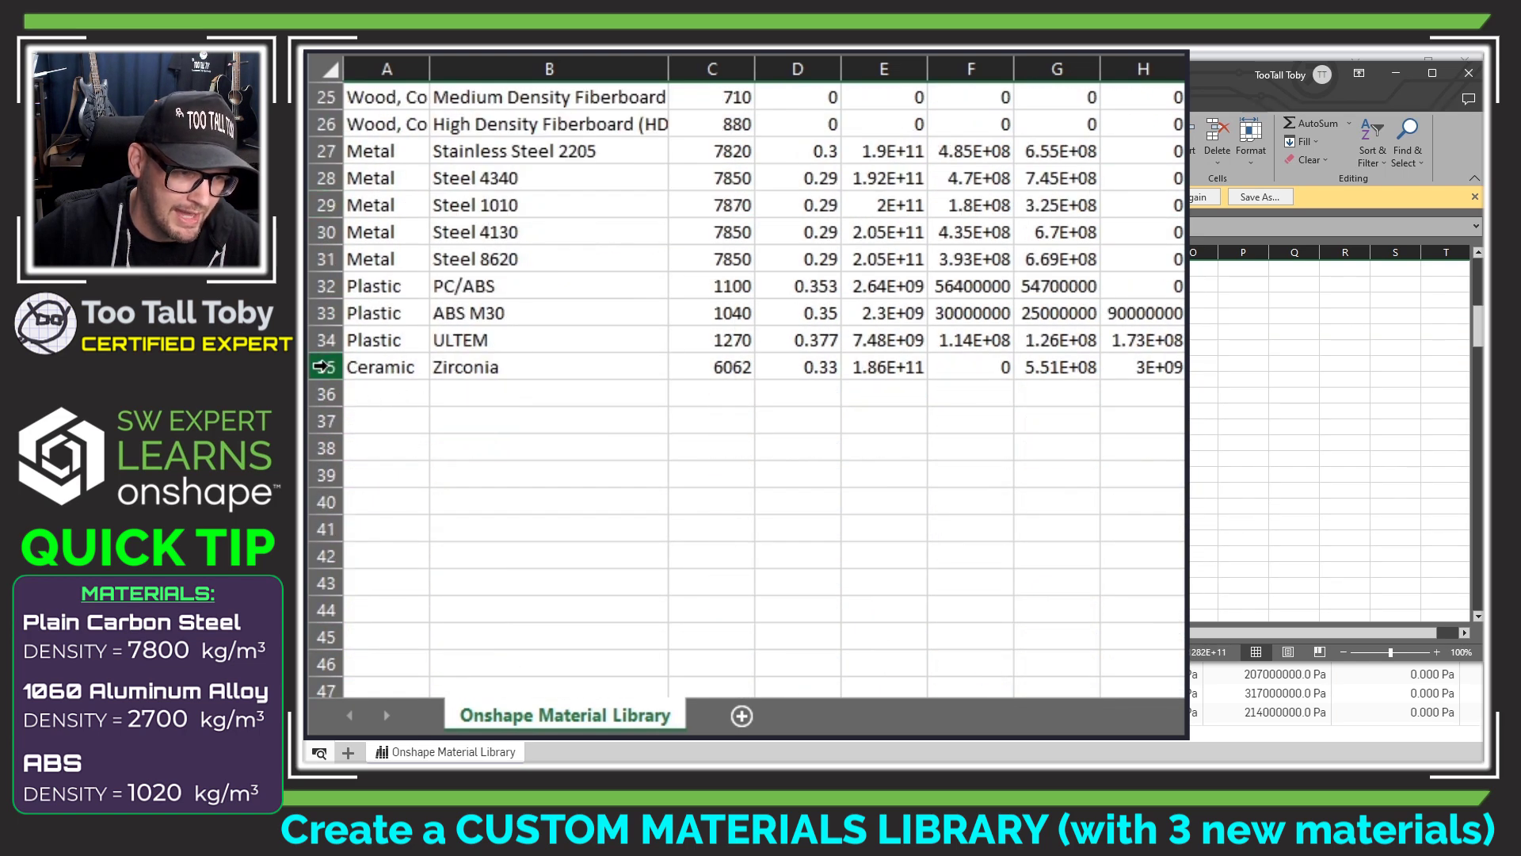
{"action": "right_click", "coordinate": [327, 363]}
{"action": "left_click", "coordinate": [423, 633]}
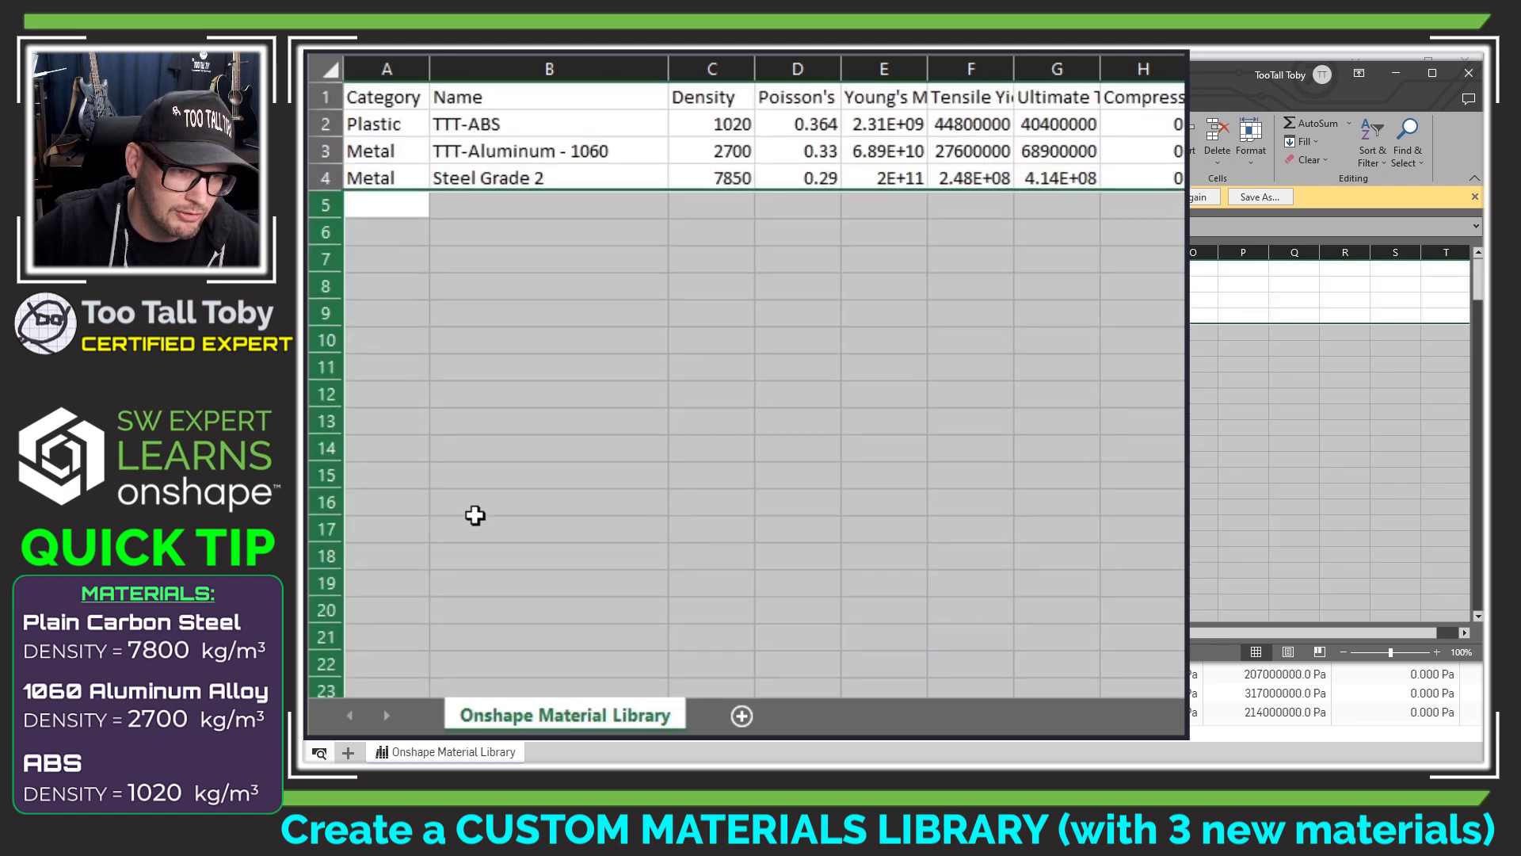
{"action": "left_click", "coordinate": [465, 286]}
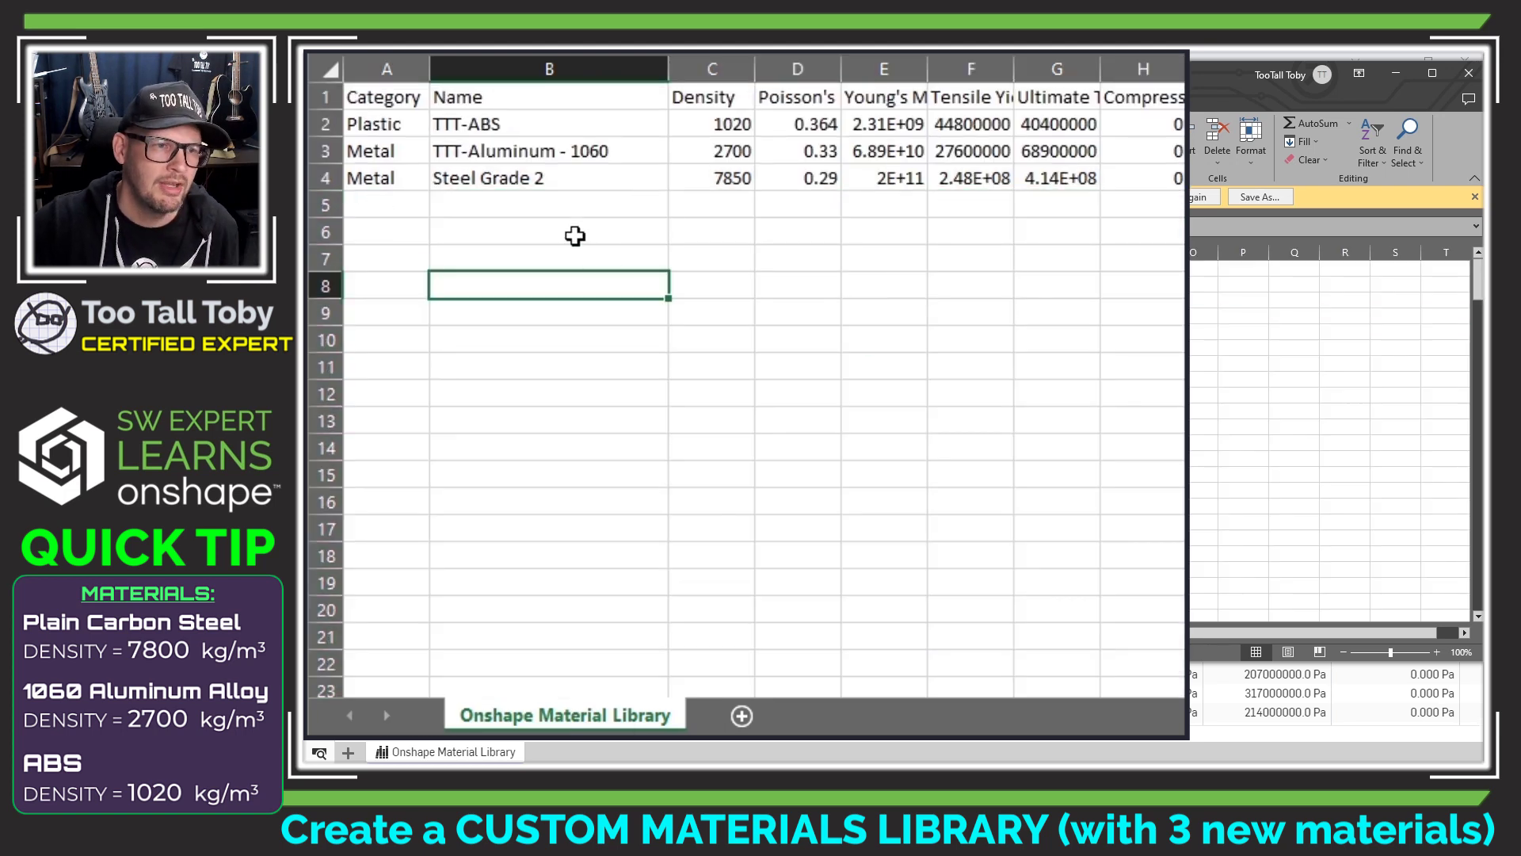
Rename the Steel Grade 2 material in cell B4 to "TTT-PLAIN CARBON STEEL" and set its density to 7800
{"action": "left_click", "coordinate": [486, 175]}
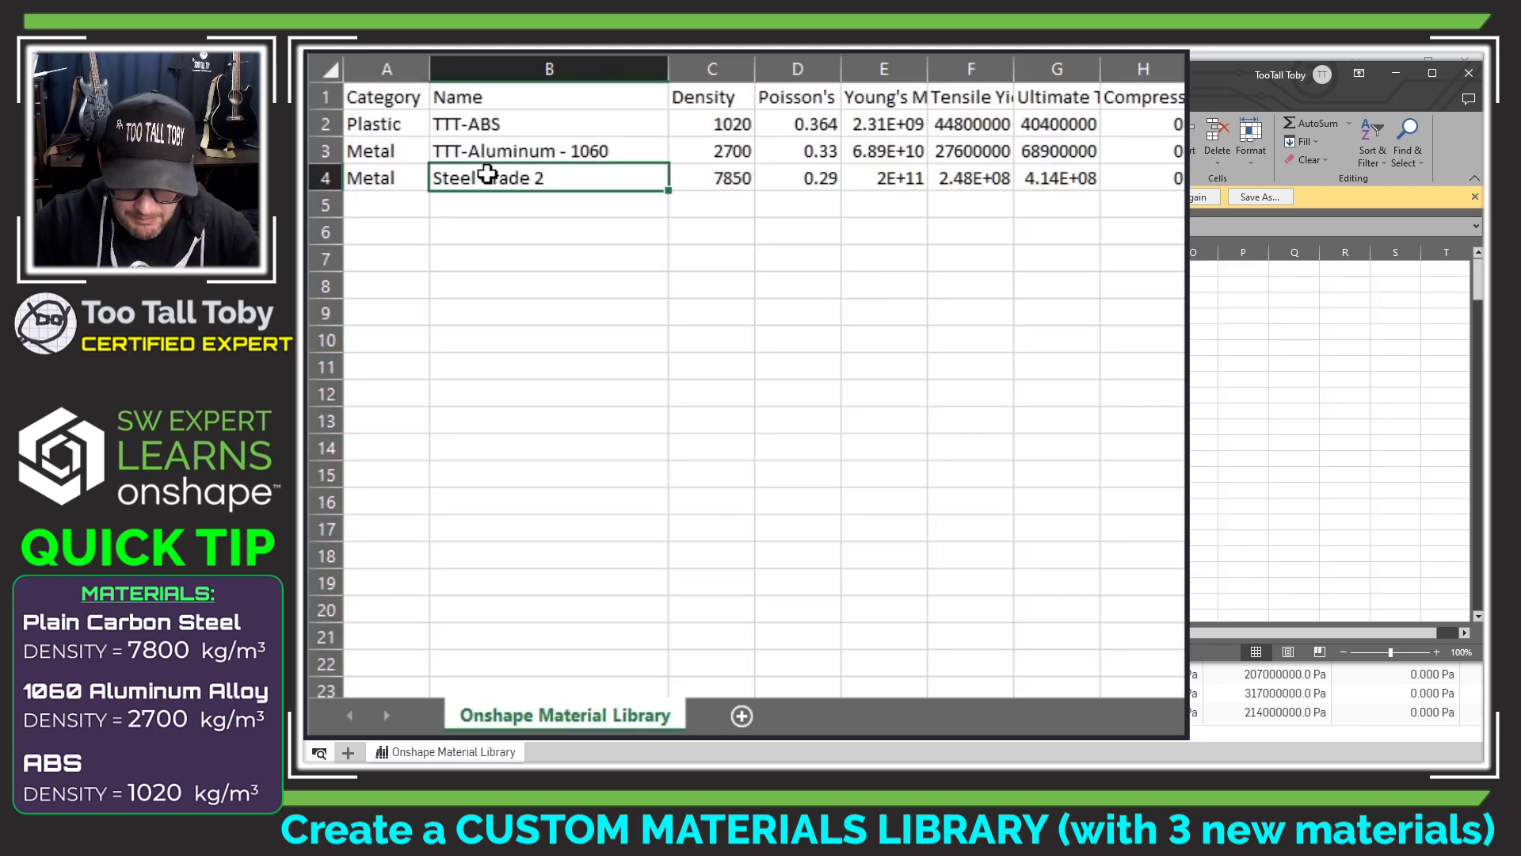
{"action": "type", "text": "TTT-PLAIN CARBON STEEL"}
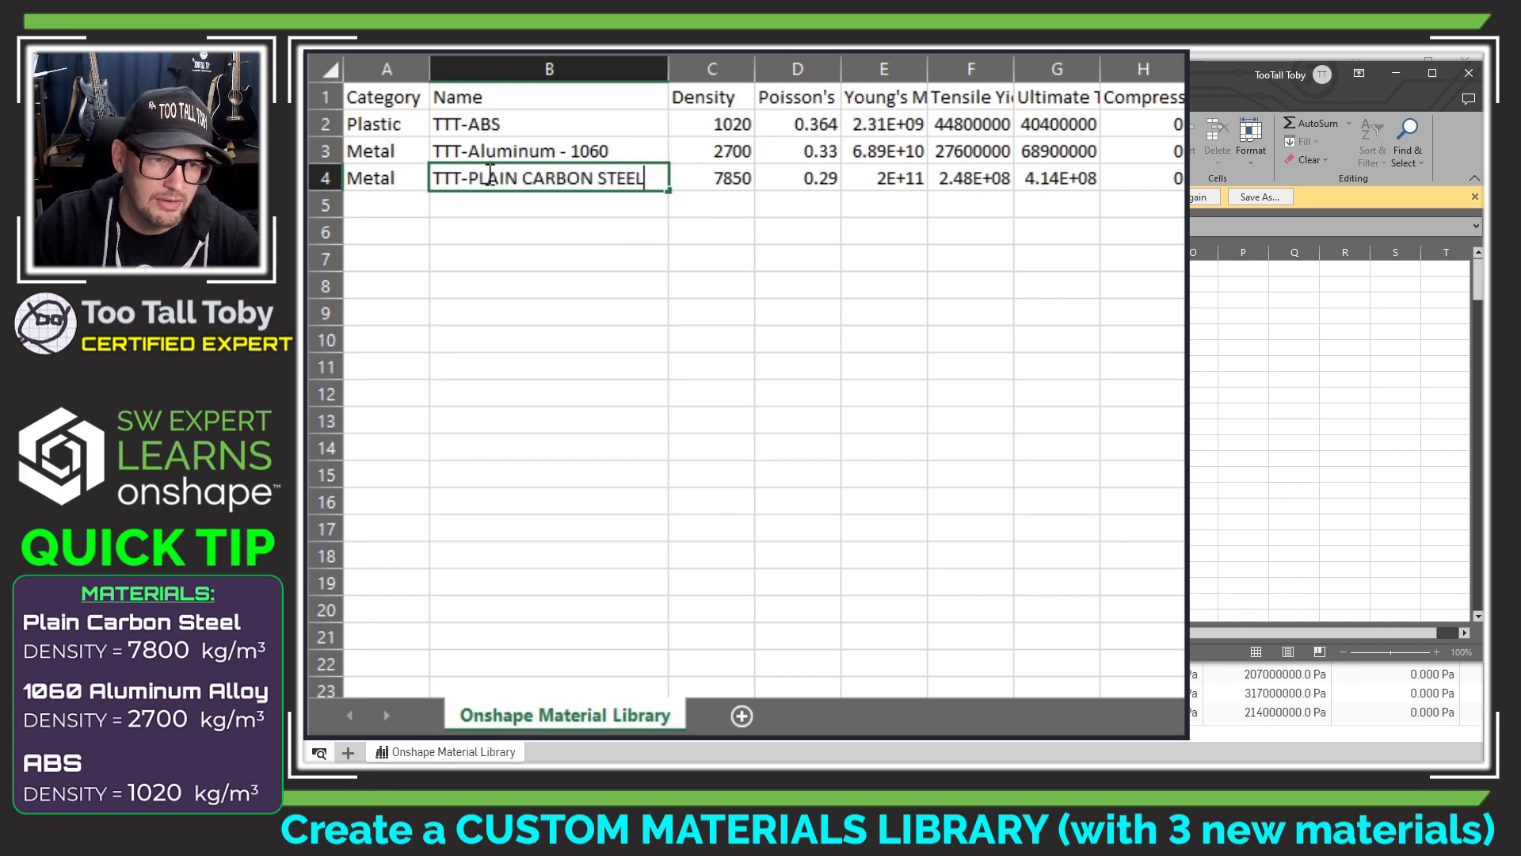
{"action": "key", "text": "Tab"}
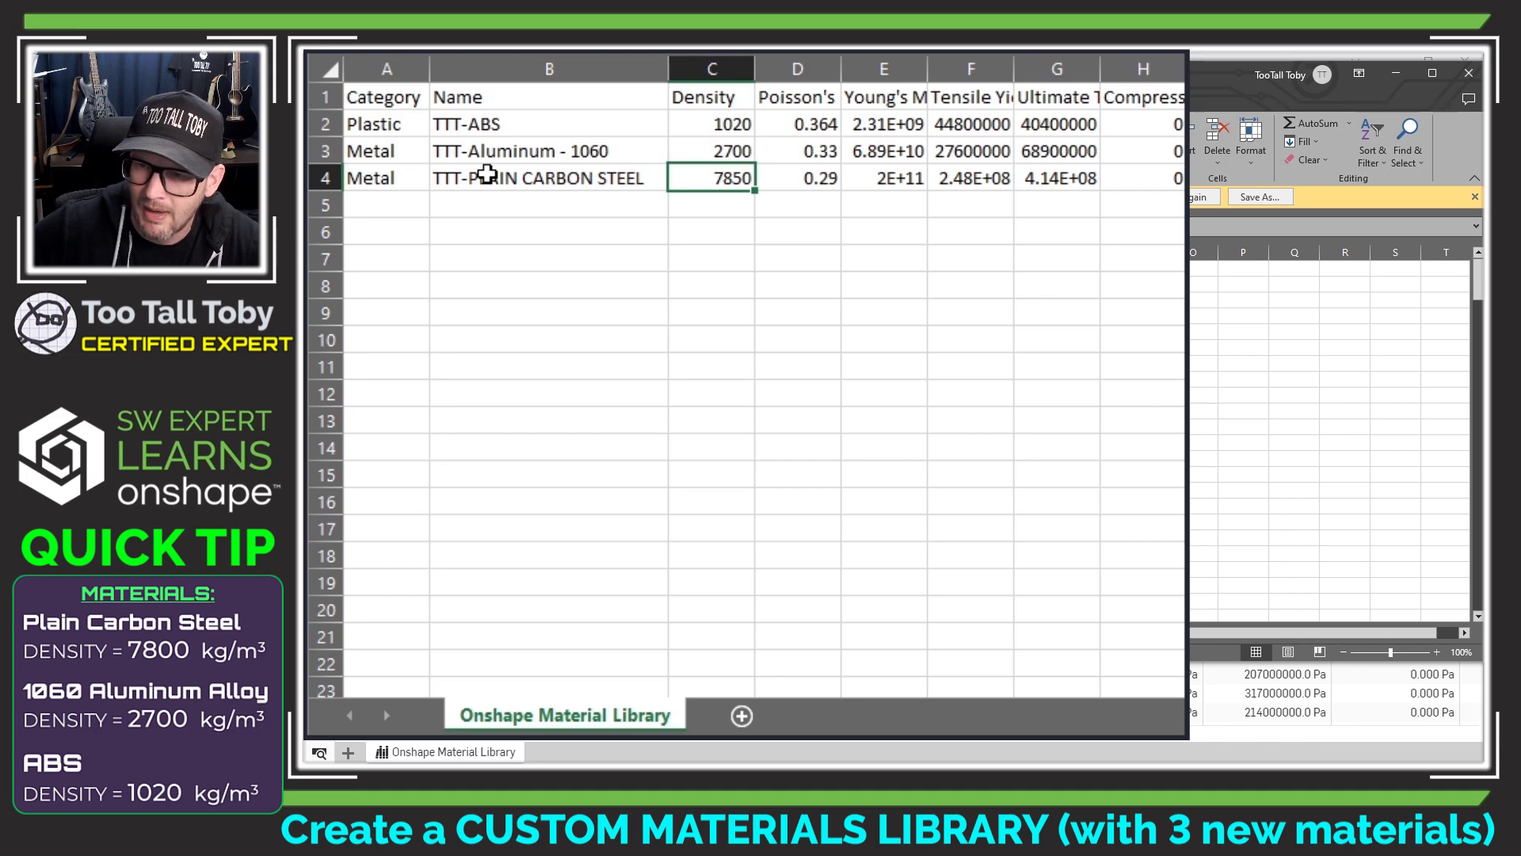
{"action": "type", "text": "7800"}
{"action": "left_click", "coordinate": [712, 145]}
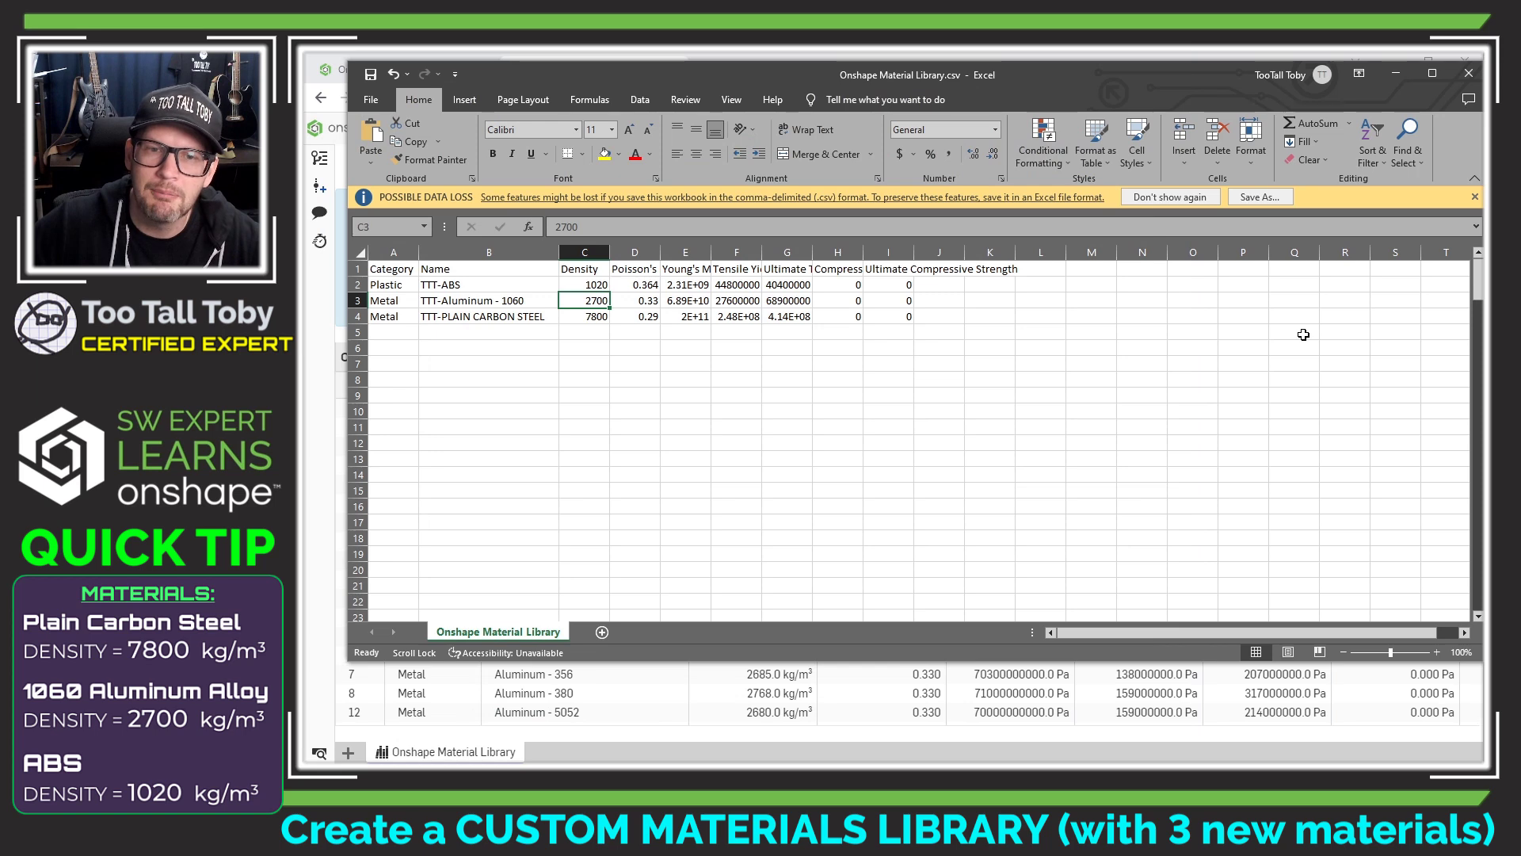
Save the sheet in Downloads as the CSV file "TTT-CUSTOM ONSHAPE MATERIALS.csv" and close the workbook
{"action": "left_click", "coordinate": [1259, 196]}
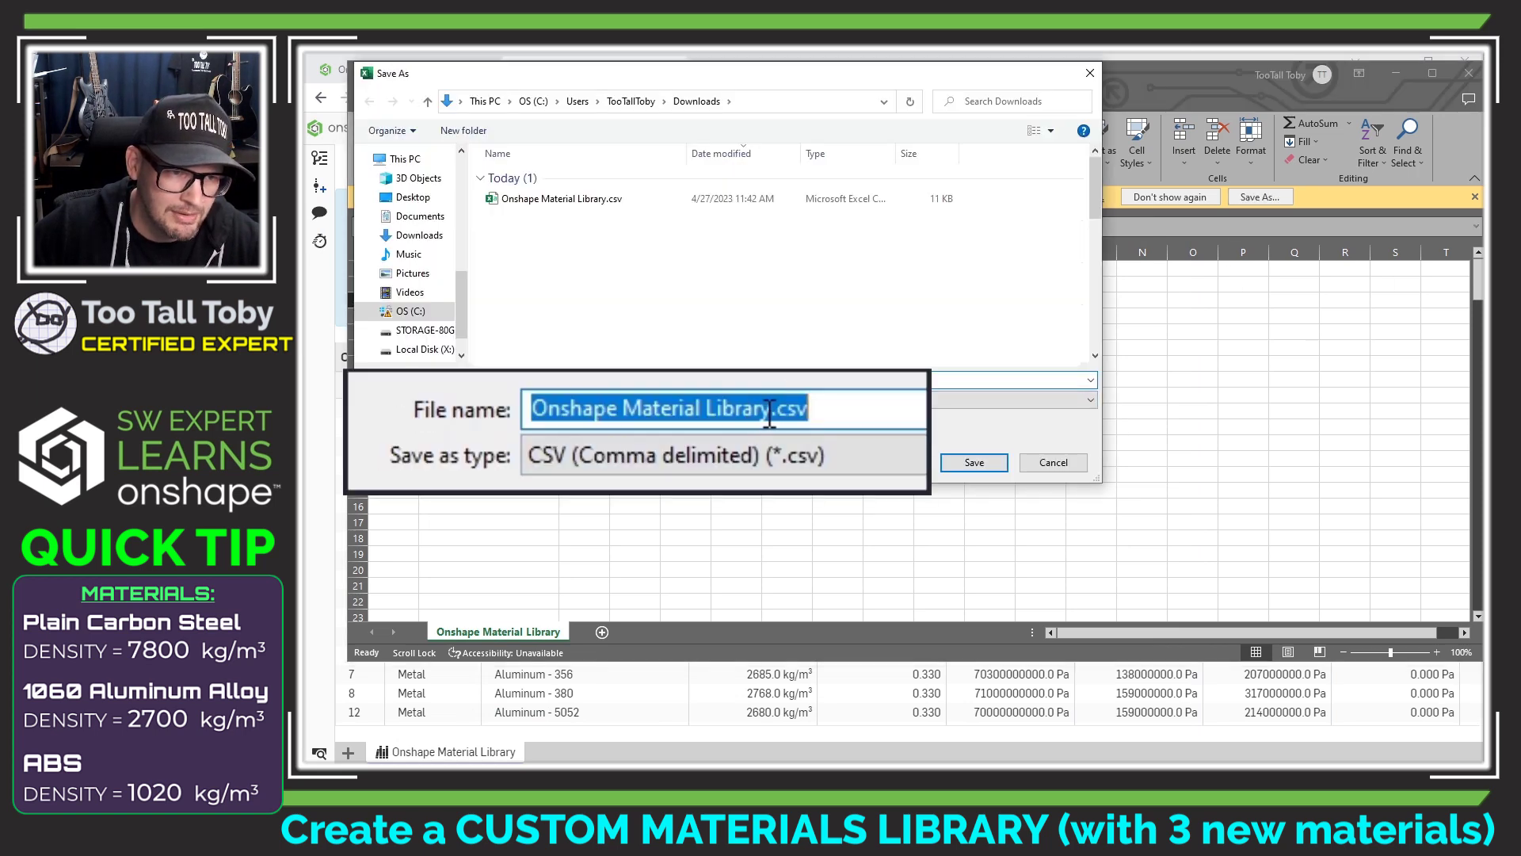
{"action": "left_click", "coordinate": [564, 380]}
{"action": "key", "text": "BackSpace"}
{"action": "key", "text": "BackSpace"}
{"action": "key", "text": "BackSpace"}
{"action": "key", "text": "BackSpace"}
{"action": "key", "text": "BackSpace"}
{"action": "key", "text": "BackSpace"}
{"action": "key", "text": "BackSpace"}
{"action": "key", "text": "BackSpace"}
{"action": "key", "text": "BackSpace"}
{"action": "key", "text": "BackSpace"}
{"action": "key", "text": "BackSpace"}
{"action": "key", "text": "BackSpace"}
{"action": "key", "text": "BackSpace"}
{"action": "key", "text": "BackSpace"}
{"action": "key", "text": "BackSpace"}
{"action": "key", "text": "BackSpace"}
{"action": "key", "text": "BackSpace"}
{"action": "key", "text": "BackSpace"}
{"action": "key", "text": "BackSpace"}
{"action": "key", "text": "BackSpace"}
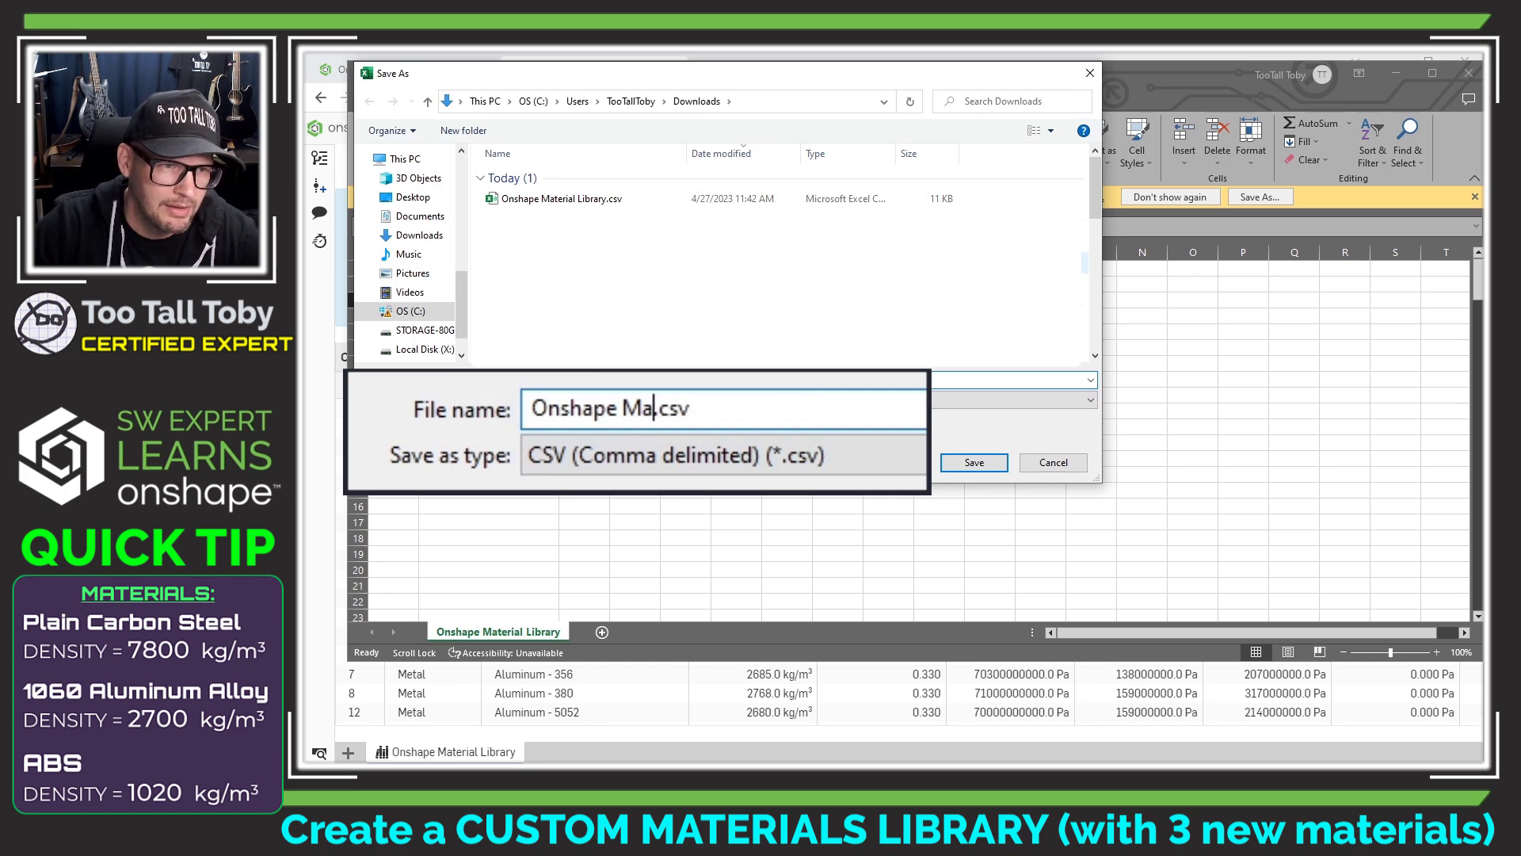
{"action": "type", "text": "TTT-CUSTOM O"}
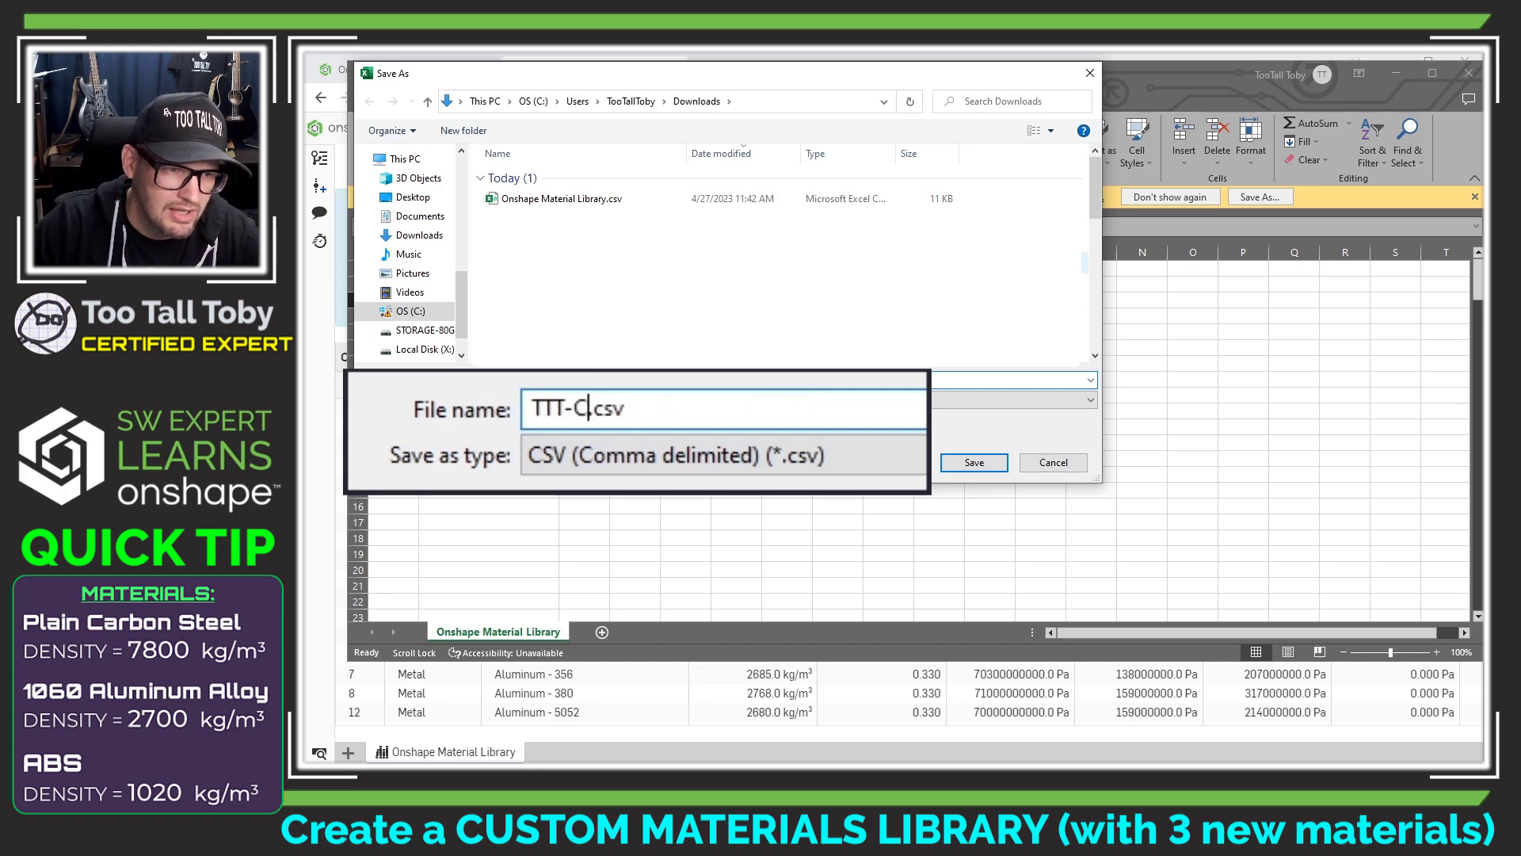
{"action": "type", "text": "ON"}
{"action": "key", "text": "BackSpace"}
{"action": "key", "text": "BackSpace"}
{"action": "type", "text": "NSHAPE MATER"}
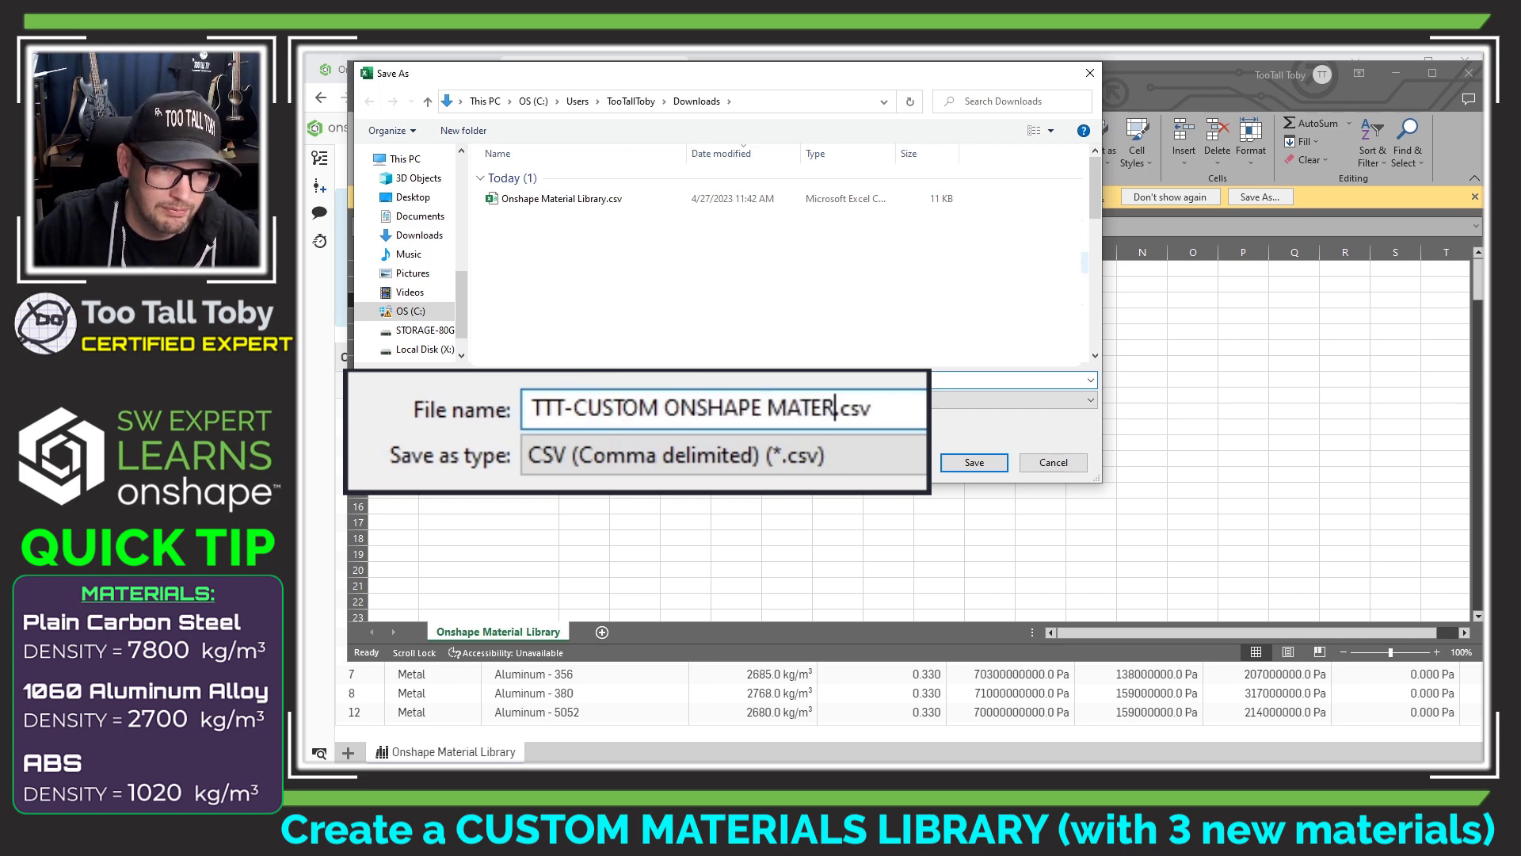
{"action": "type", "text": "IALS"}
{"action": "key", "text": "Return"}
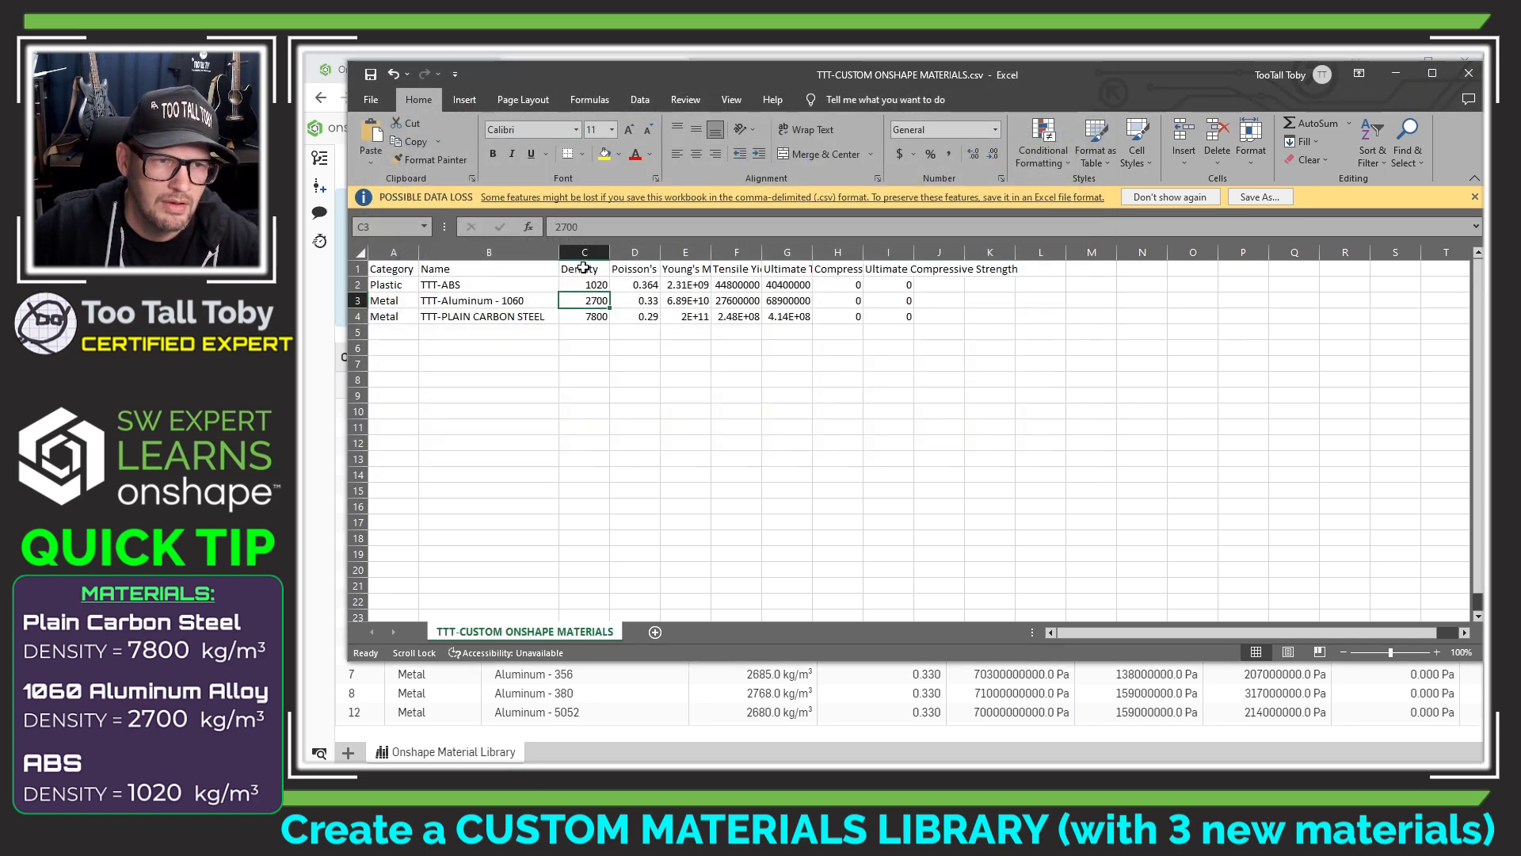
{"action": "left_click", "coordinate": [1466, 74]}
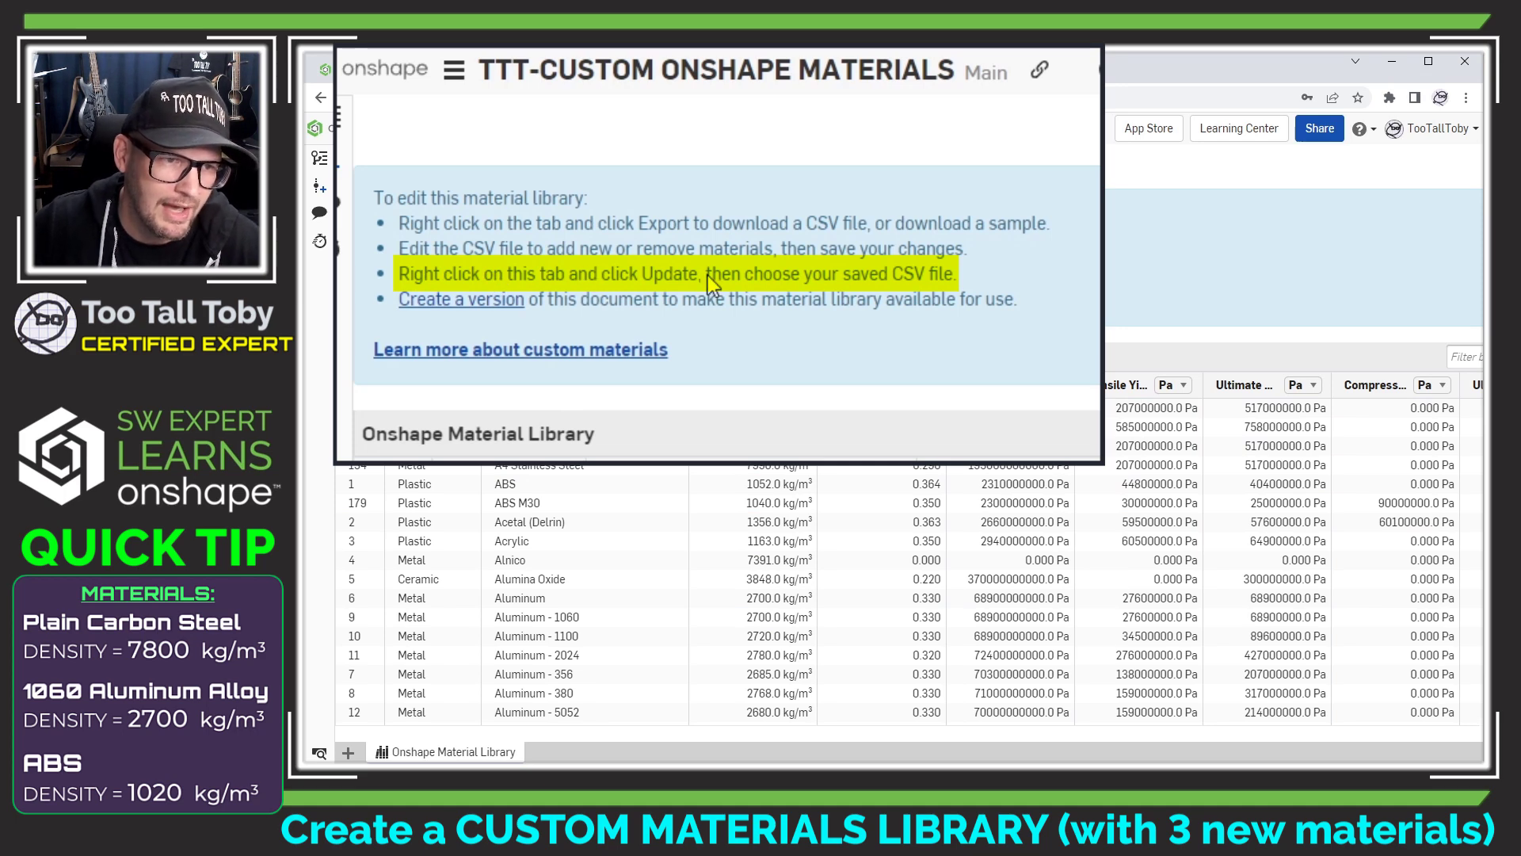
In Onshape, update the Onshape Material Library from the file TTT-CUSTOM ONSHAPE MATERIALS.csv and accept the previewed materials
{"action": "right_click", "coordinate": [429, 749]}
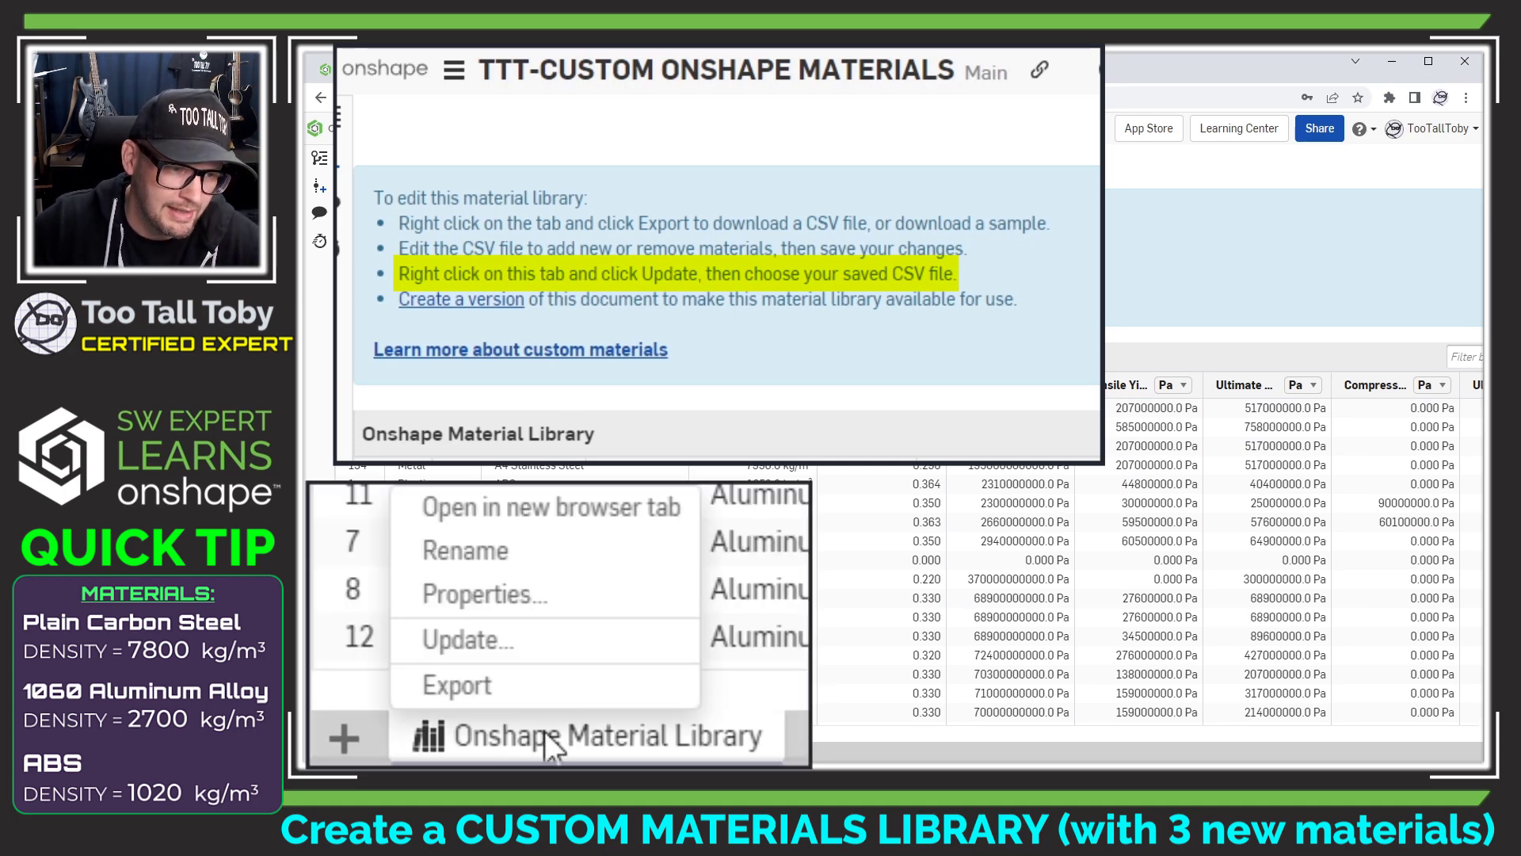
{"action": "left_click", "coordinate": [421, 713]}
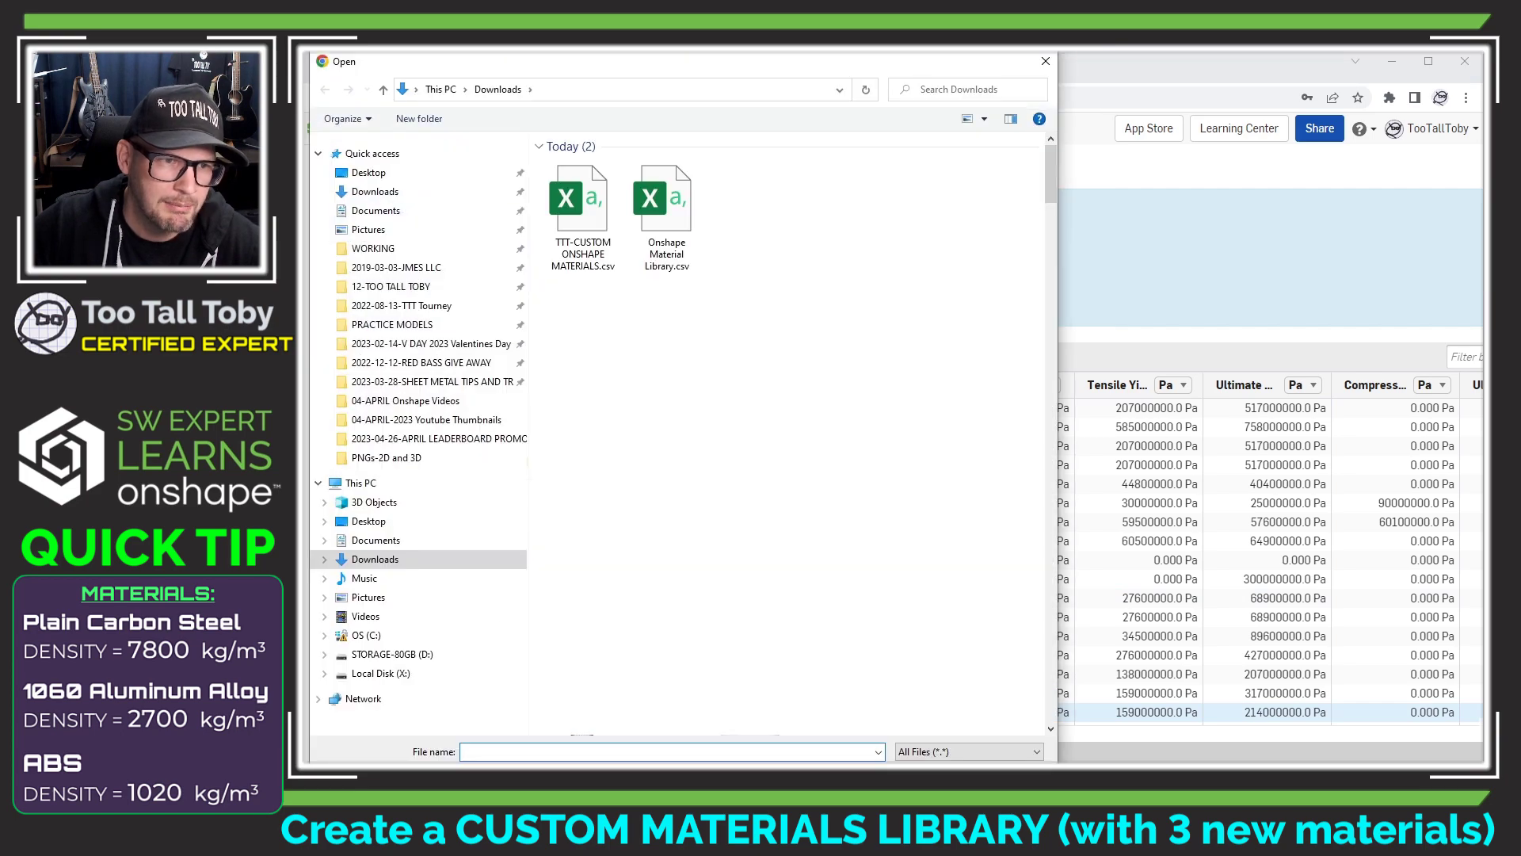
{"action": "left_click", "coordinate": [582, 212]}
{"action": "double_click", "coordinate": [583, 210]}
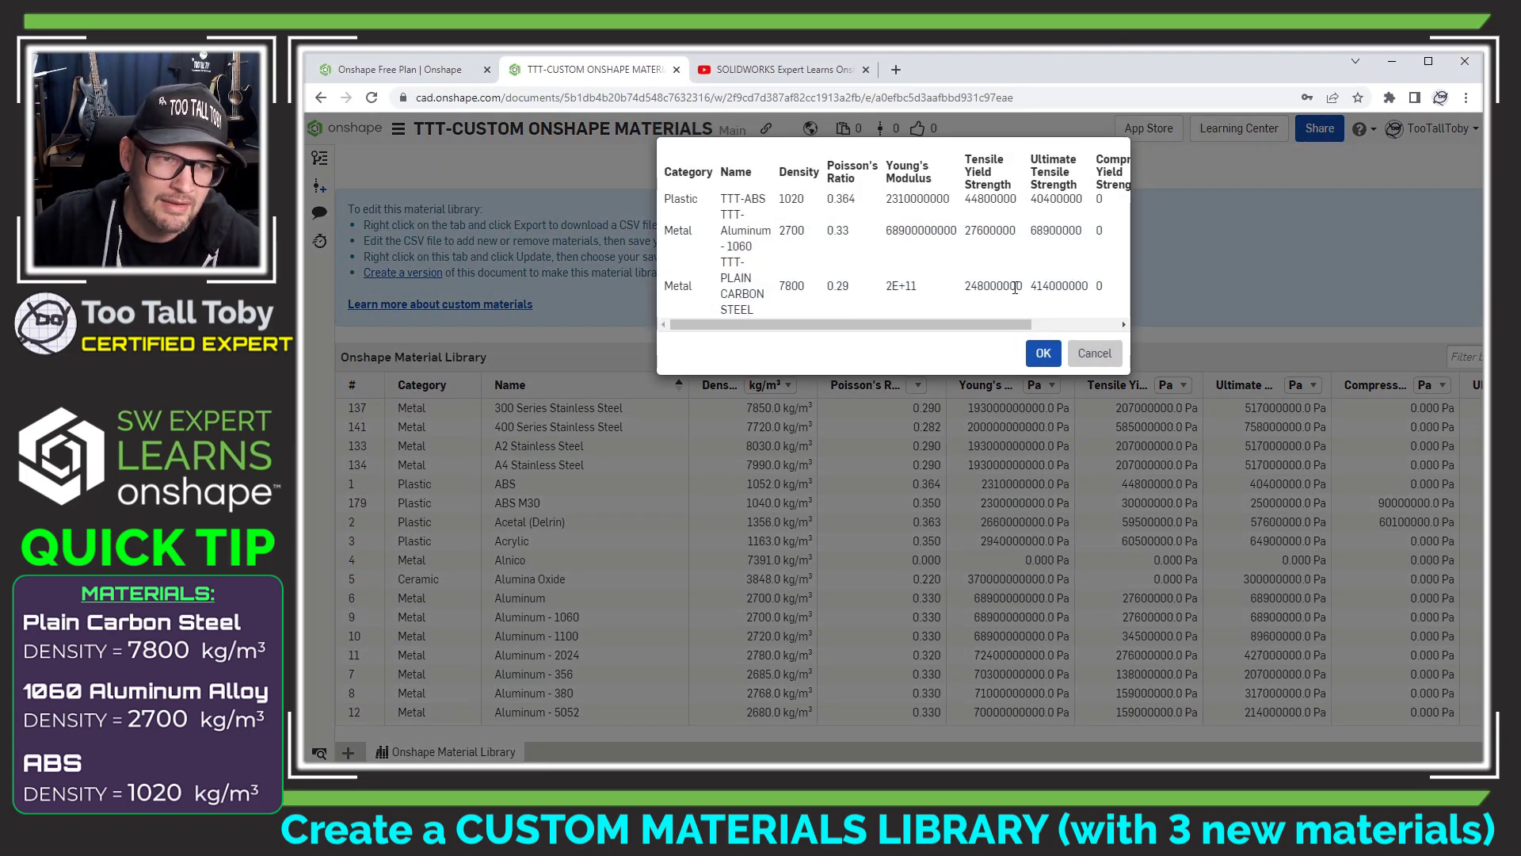
{"action": "left_click", "coordinate": [1041, 356]}
{"action": "left_click", "coordinate": [1046, 354]}
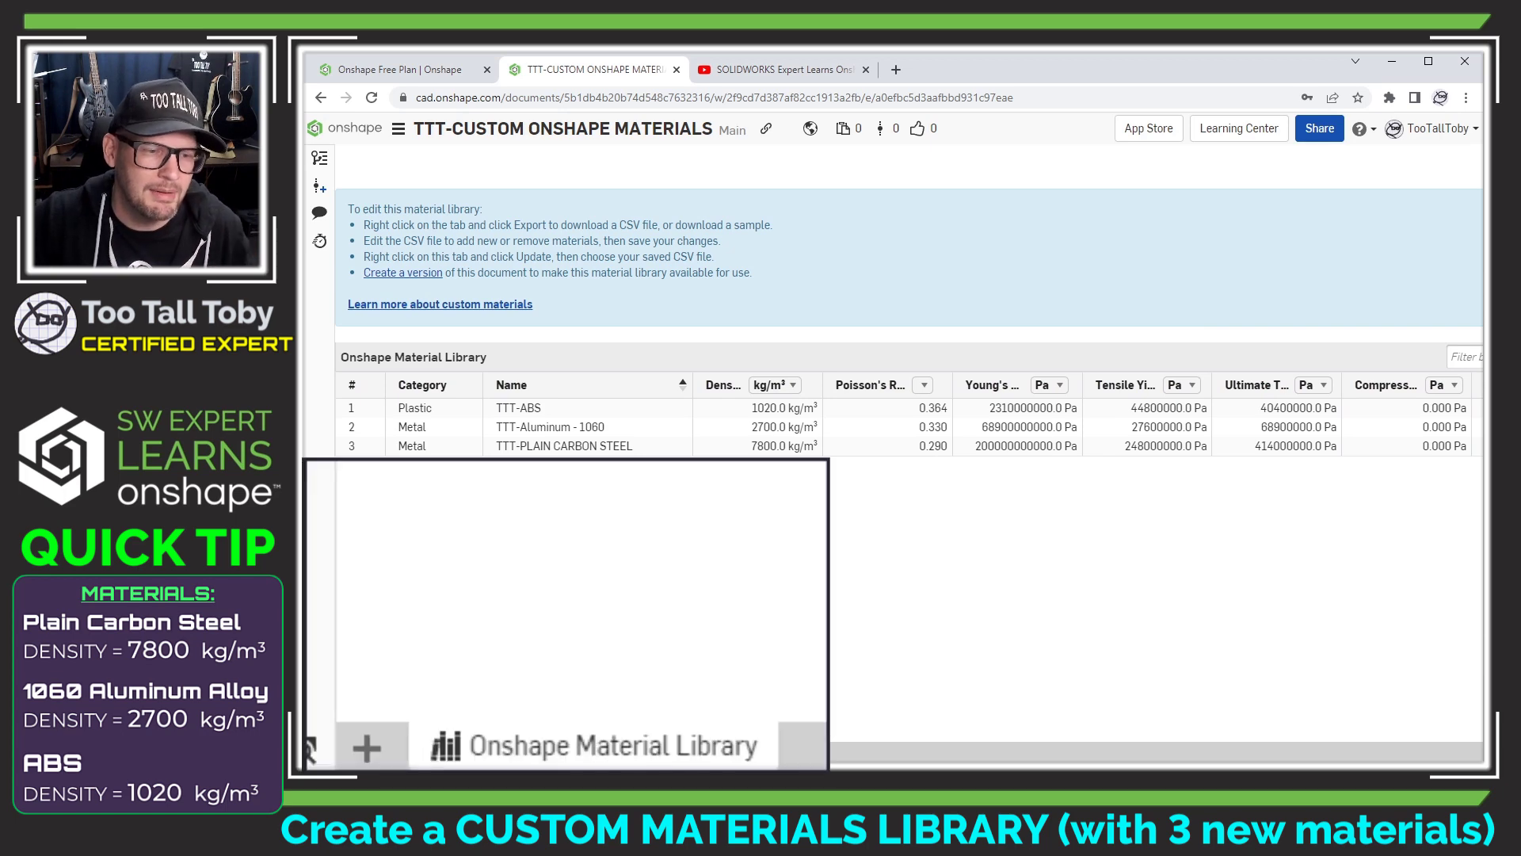
Rename the Onshape Material Library to "TTT-CUSTOM MATERIALS" in its properties and save the change
{"action": "right_click", "coordinate": [562, 743]}
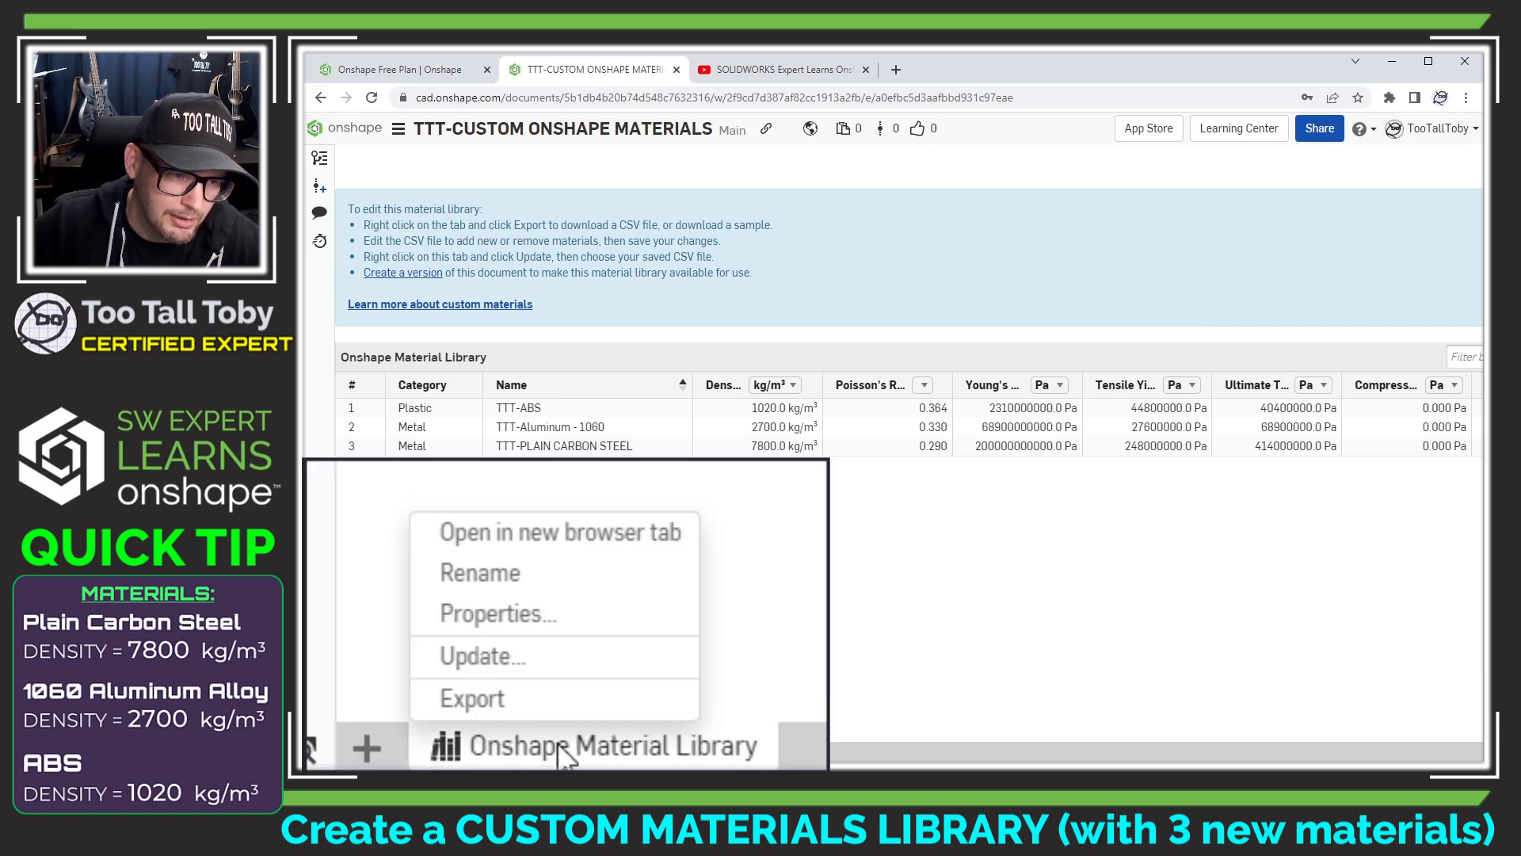
{"action": "left_click", "coordinate": [499, 616]}
{"action": "triple_click", "coordinate": [712, 274]}
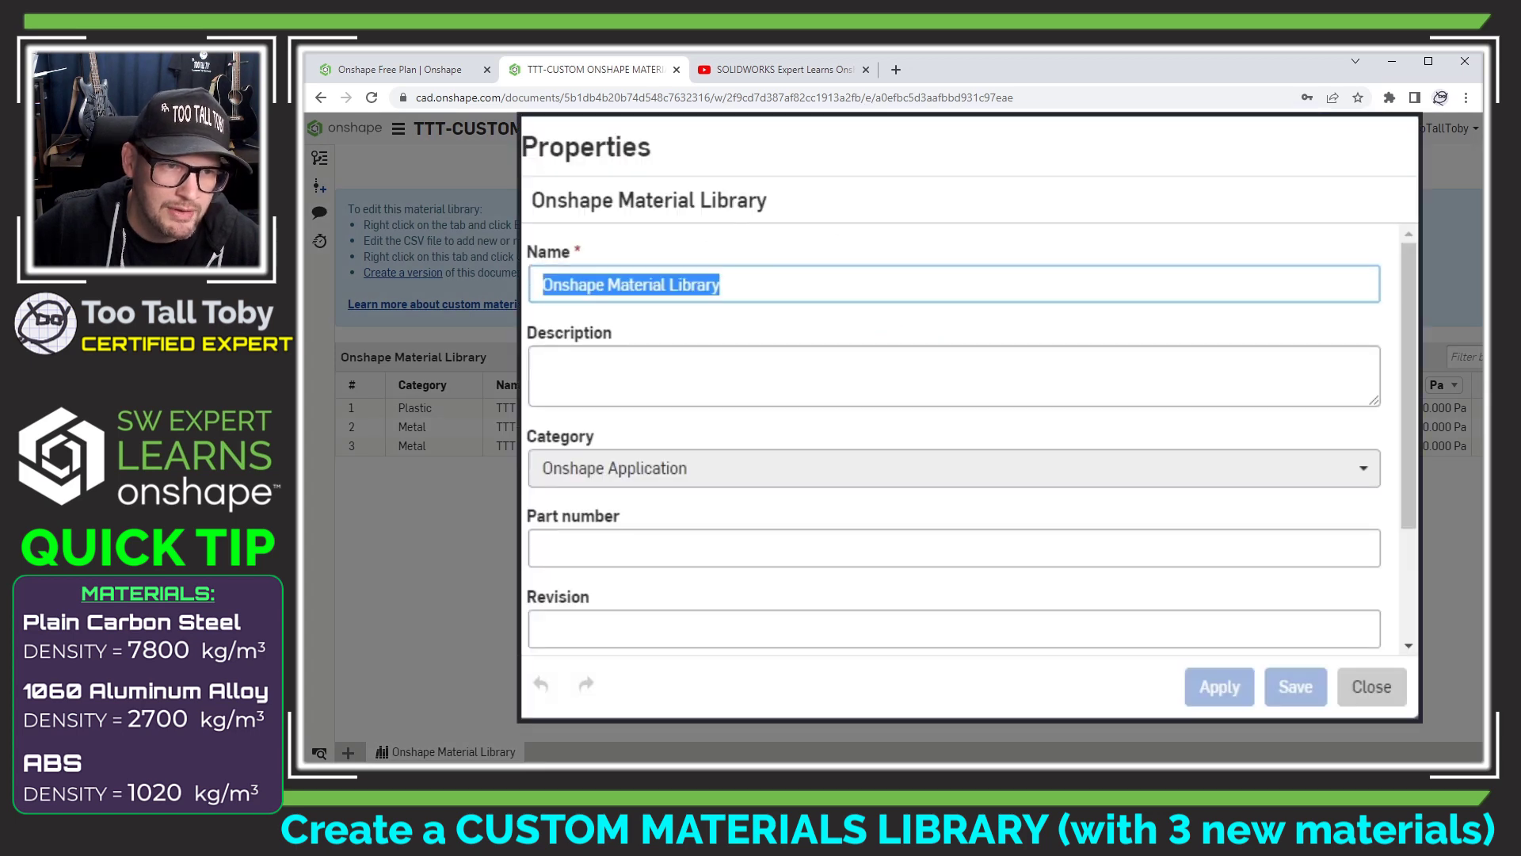
{"action": "type", "text": "TTT-CUSTOM MAT"}
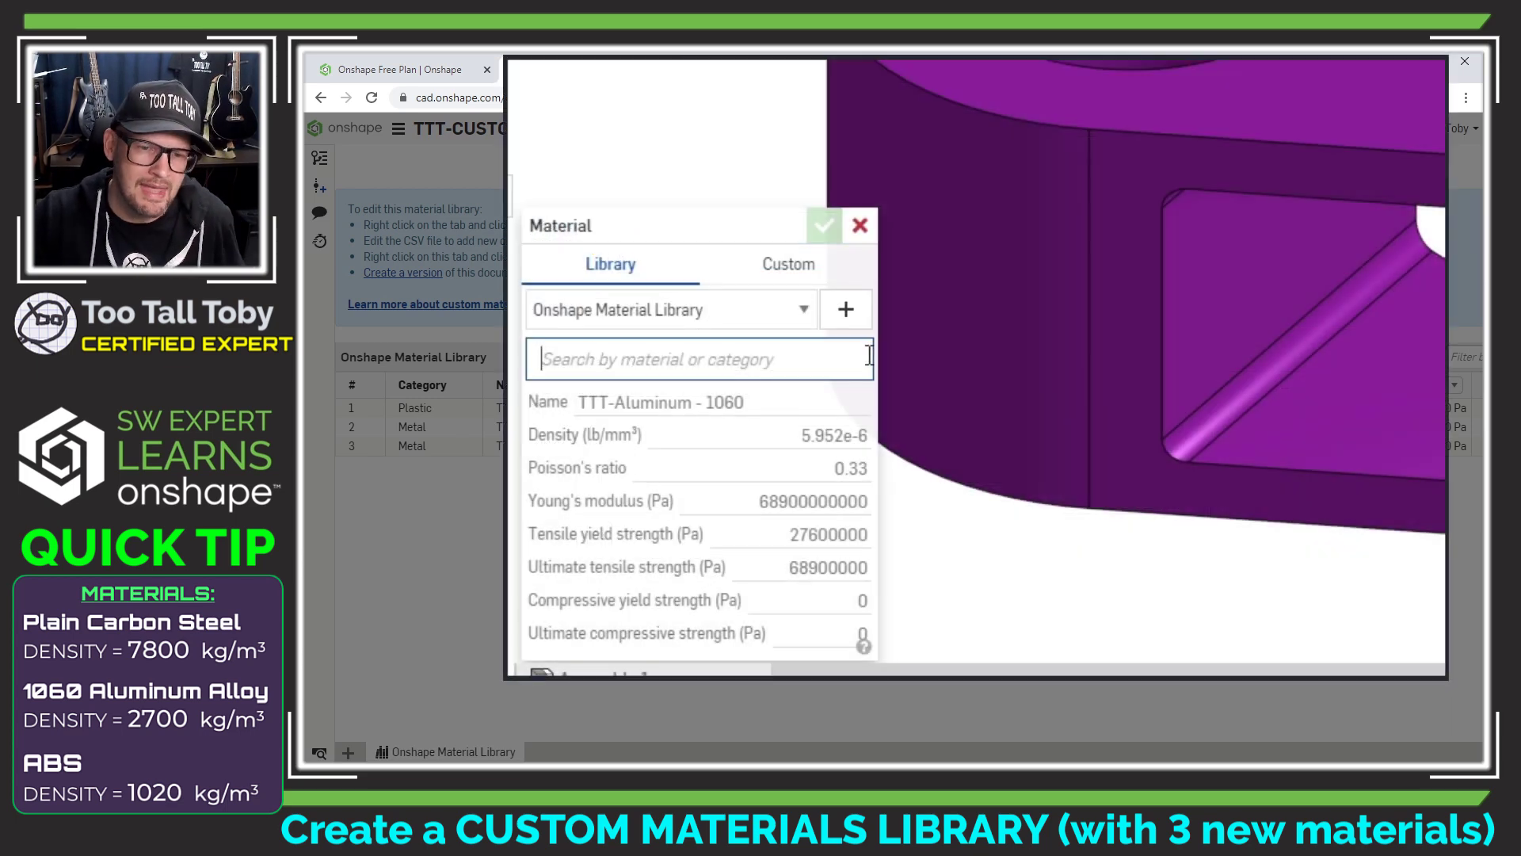
{"action": "left_click", "coordinate": [798, 309]}
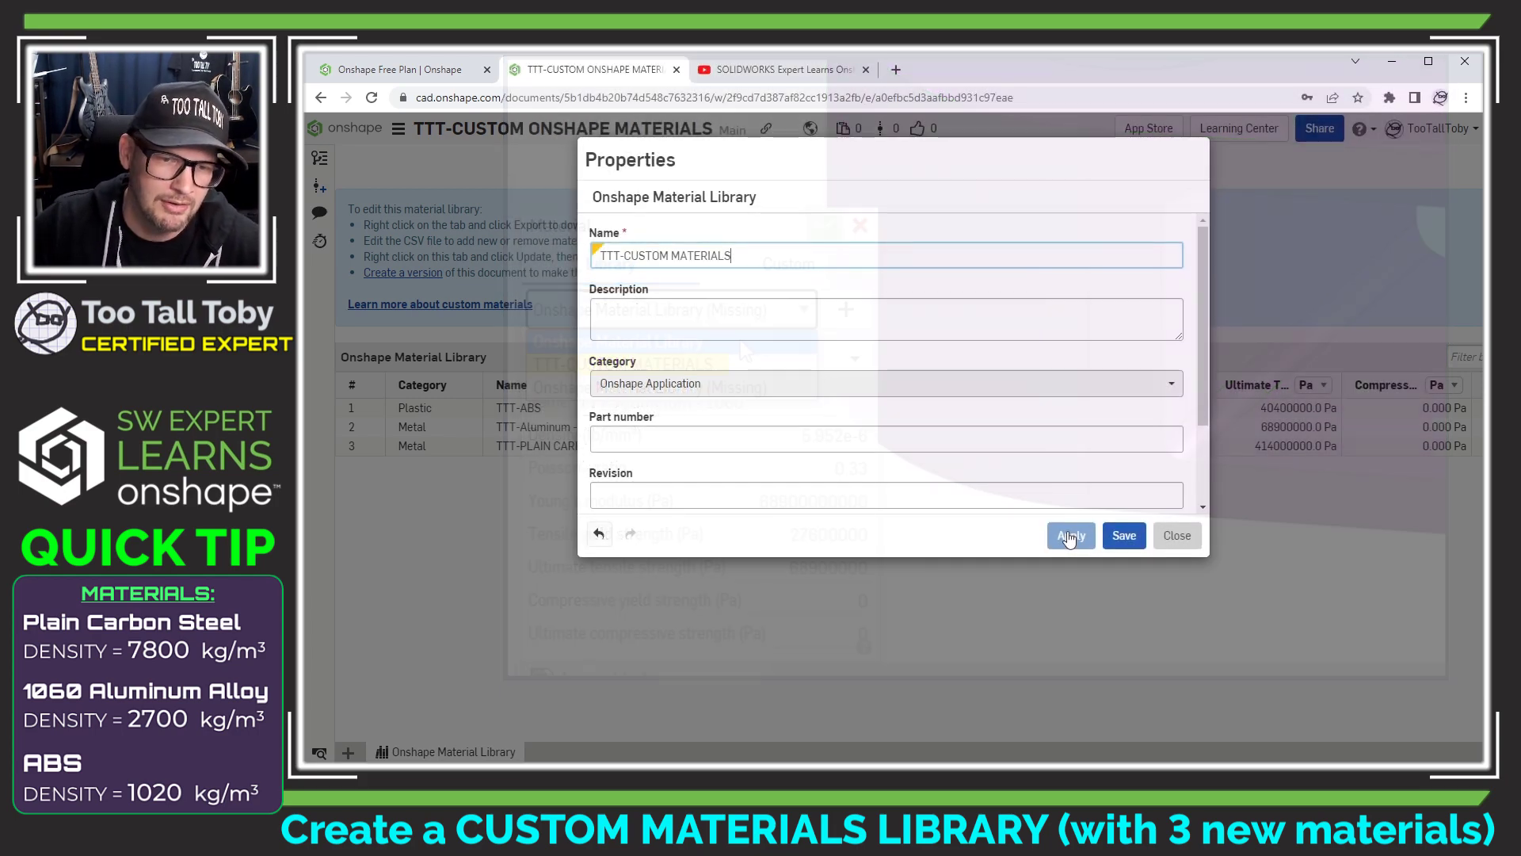
{"action": "left_click", "coordinate": [1120, 532]}
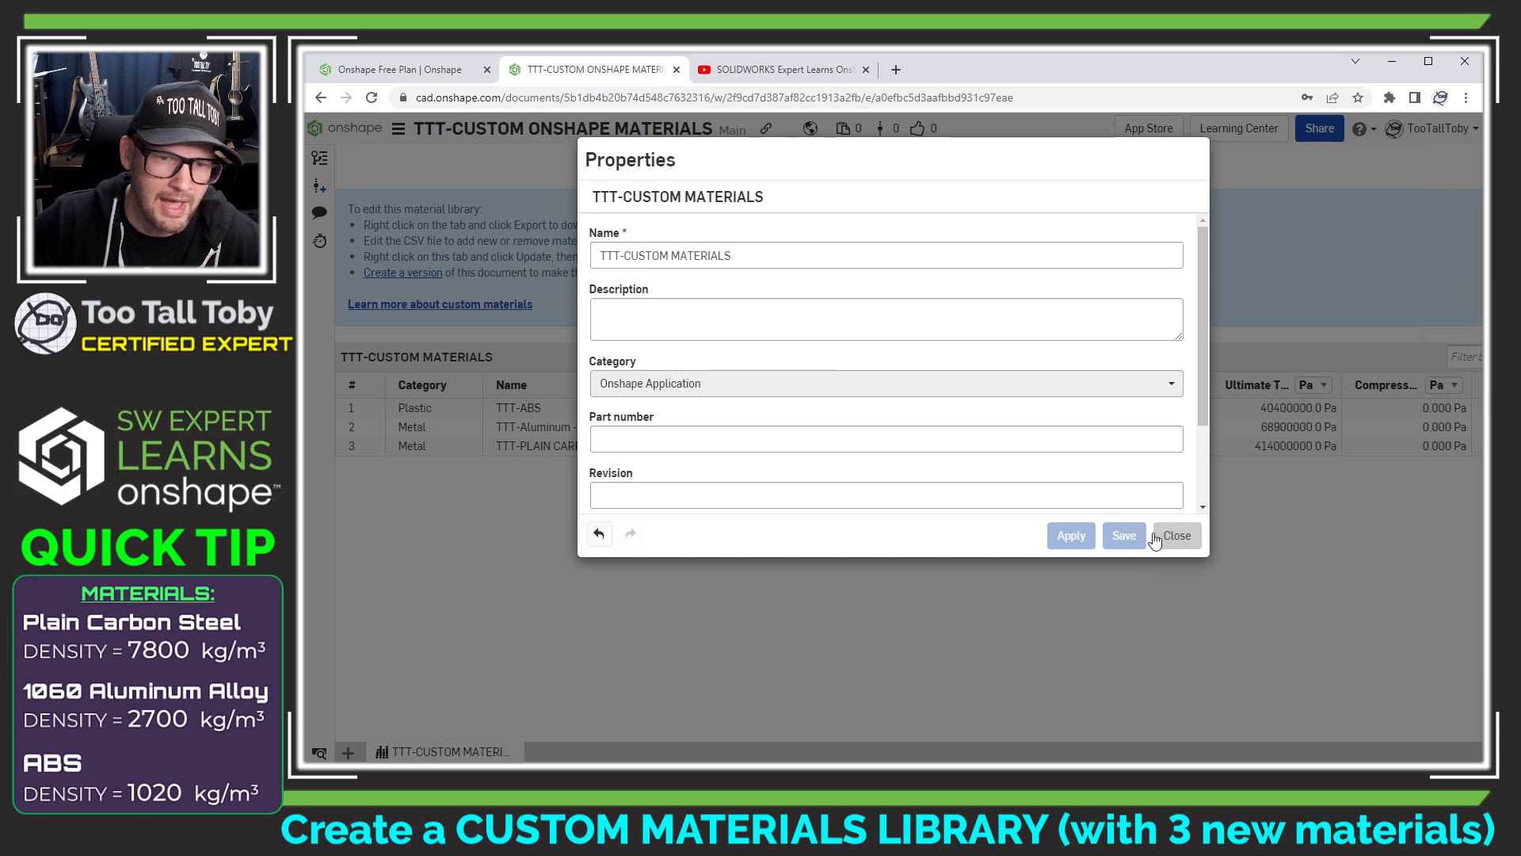
{"action": "left_click", "coordinate": [1174, 537]}
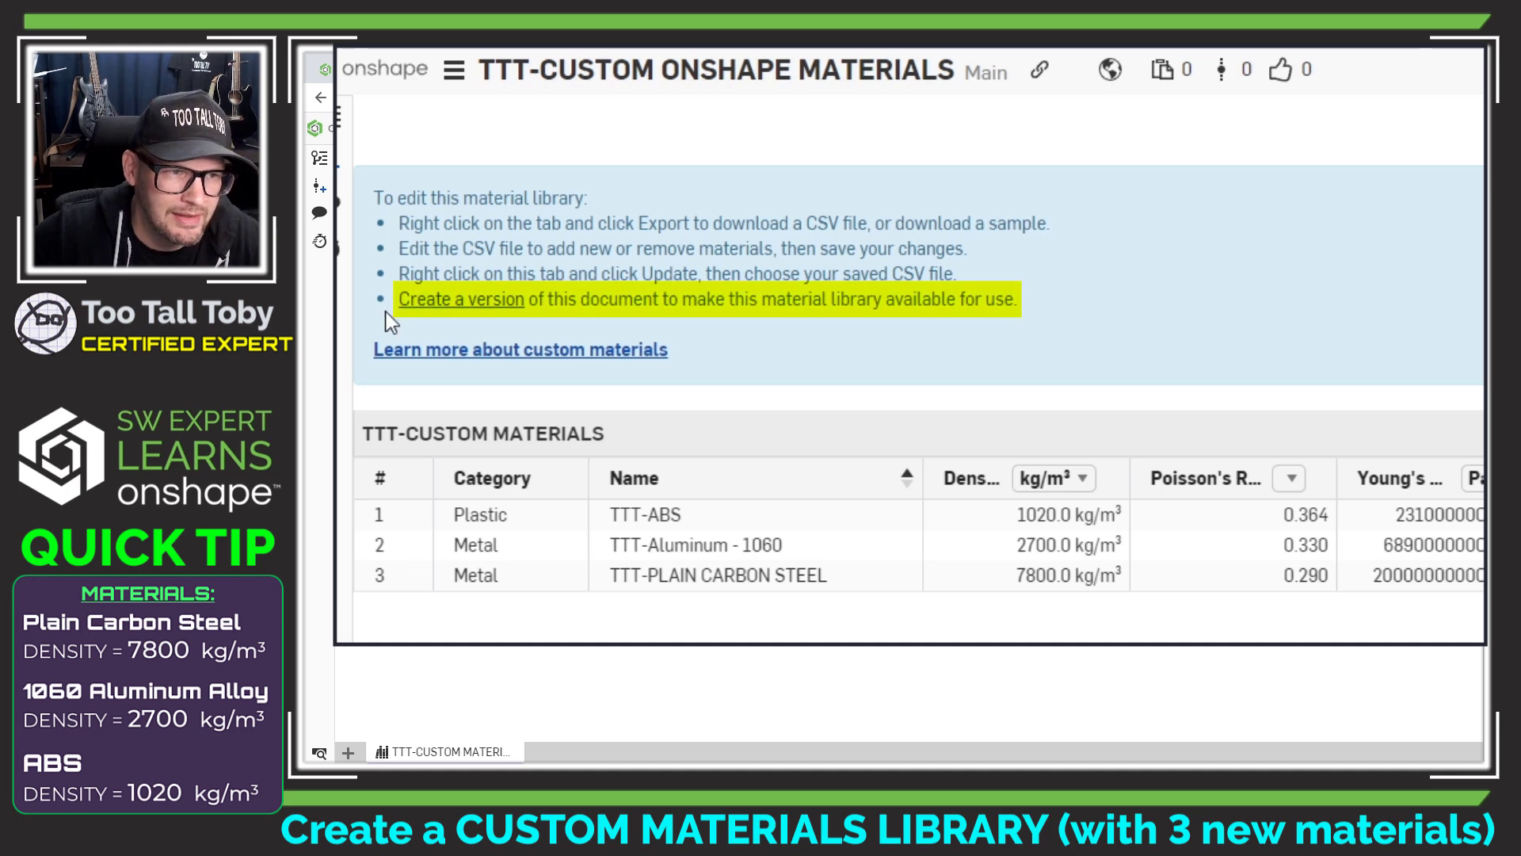
Create version V1 of the materials document from Main, leaving the description empty
{"action": "left_click", "coordinate": [481, 305]}
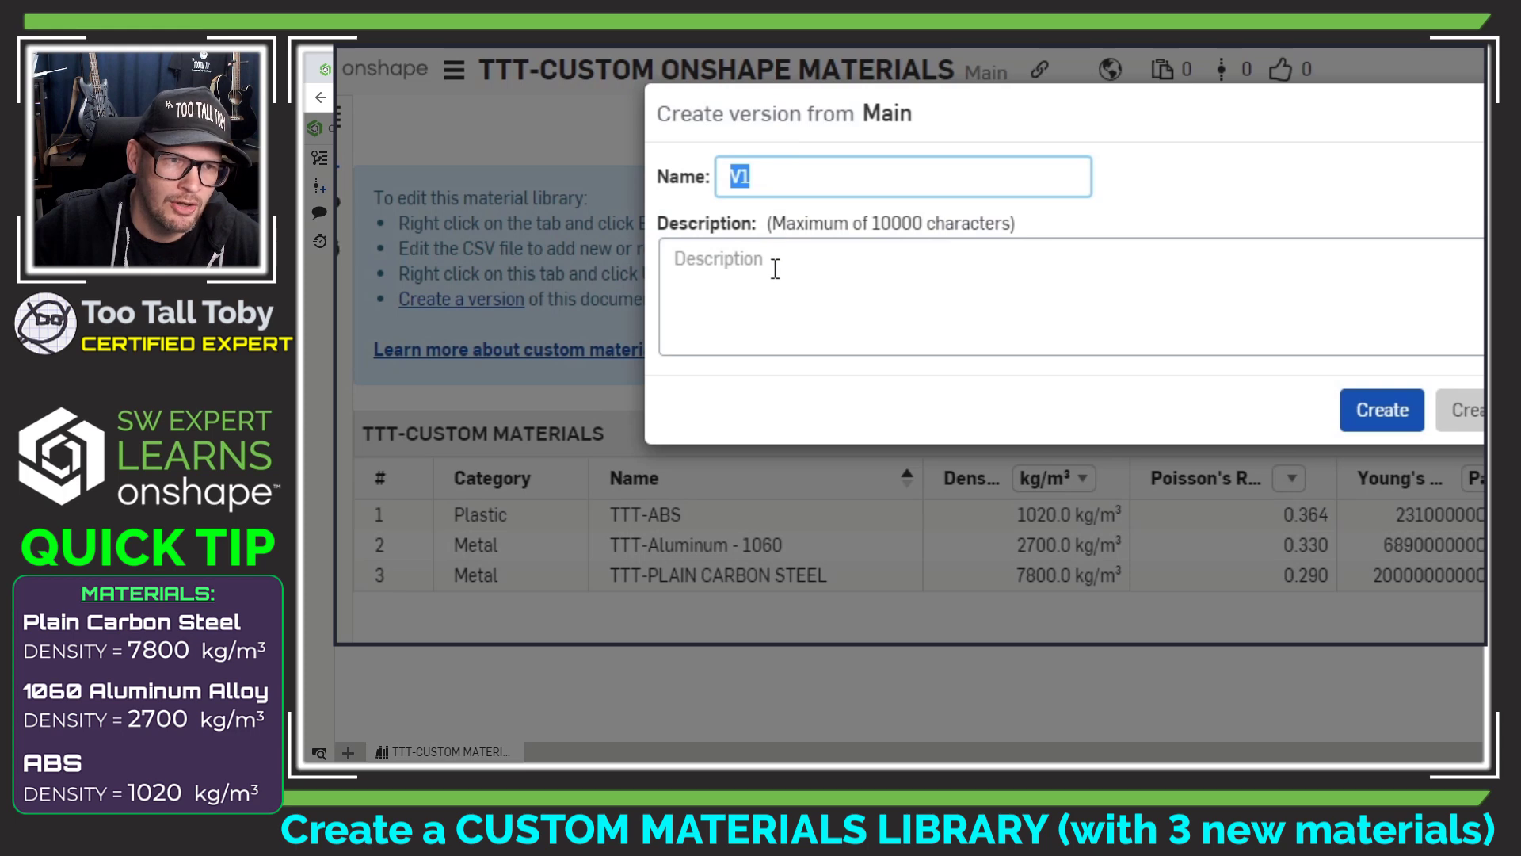
{"action": "left_click", "coordinate": [770, 269]}
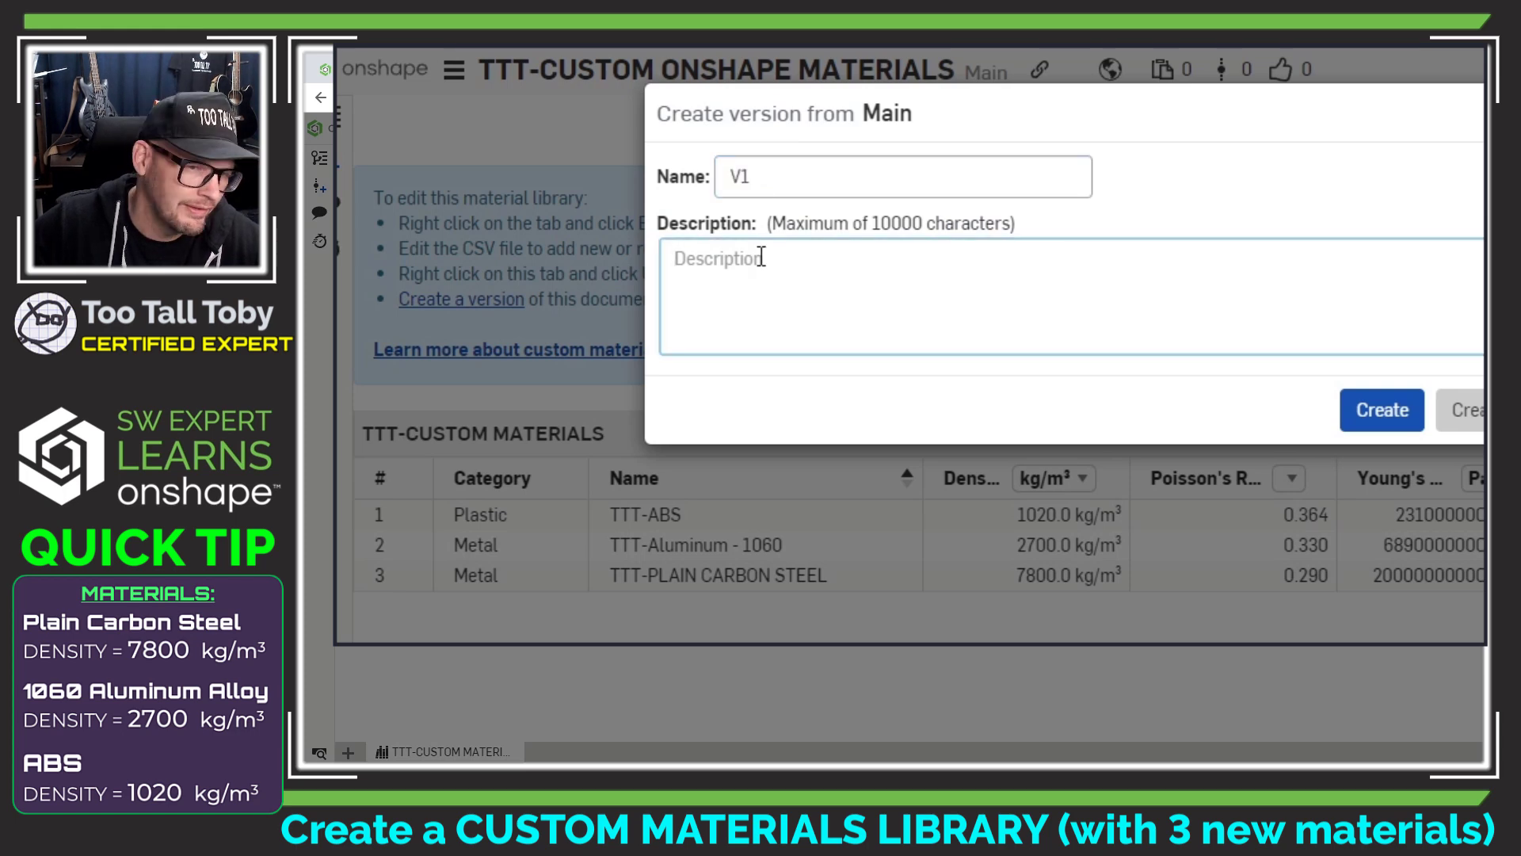
{"action": "left_click", "coordinate": [1382, 411]}
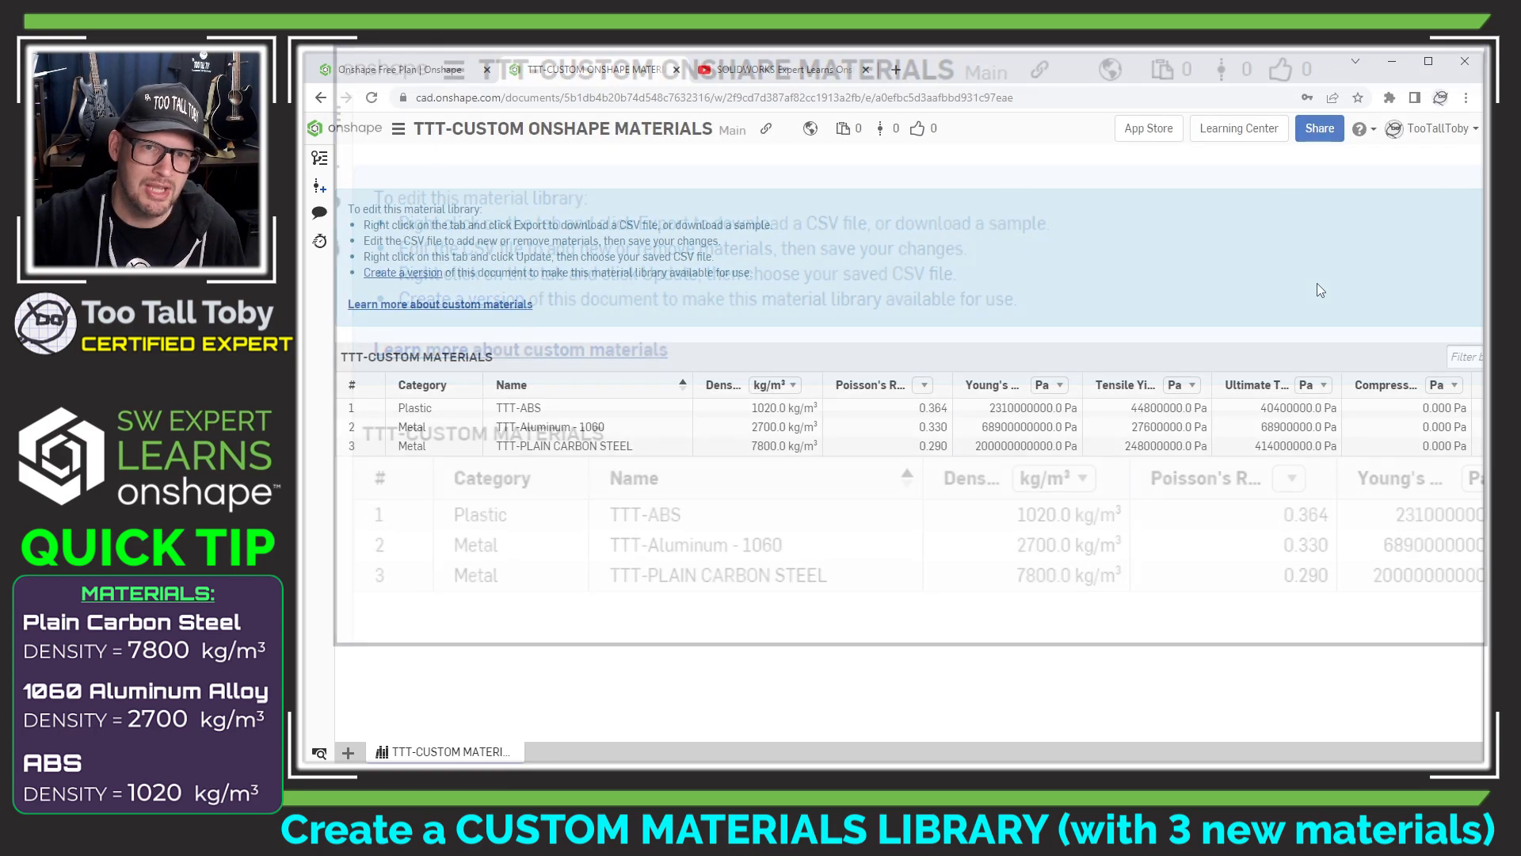
Go back to the documents list, open document 02 and close the mass properties of Part 1
{"action": "left_click", "coordinate": [342, 129]}
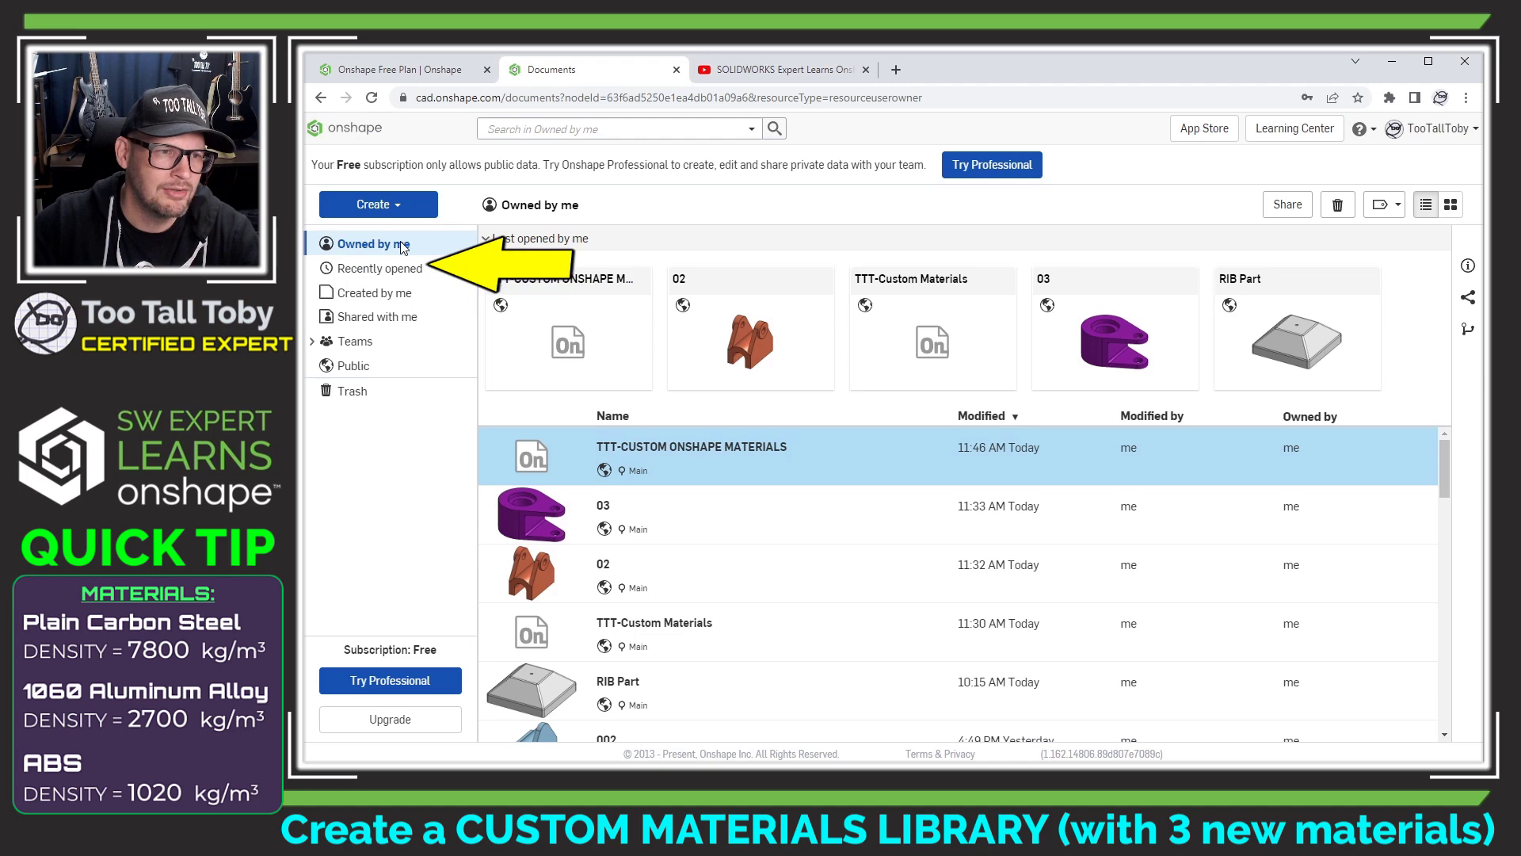
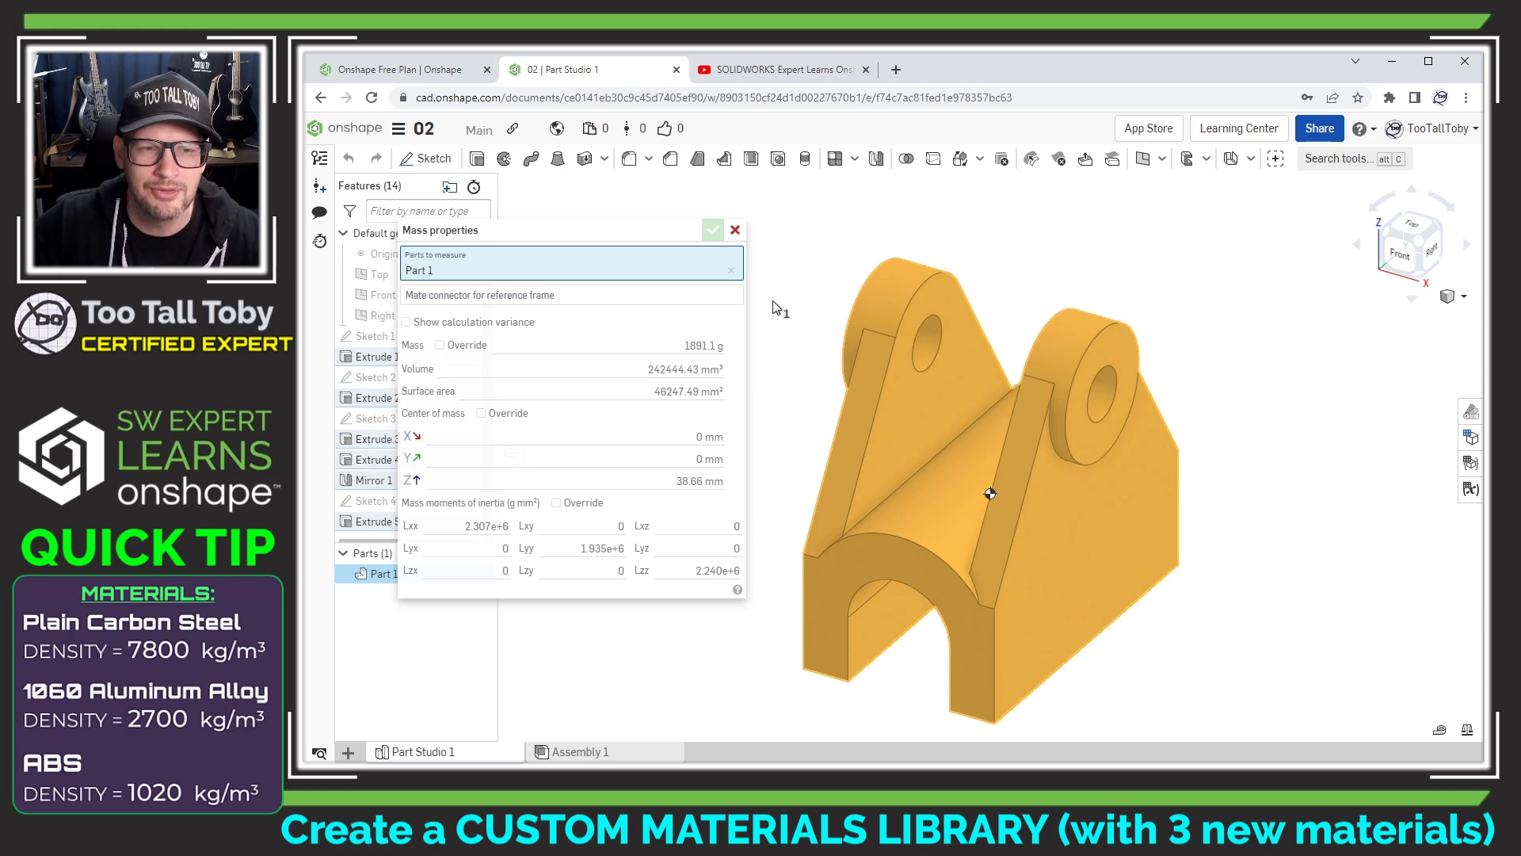
{"action": "left_click", "coordinate": [735, 230]}
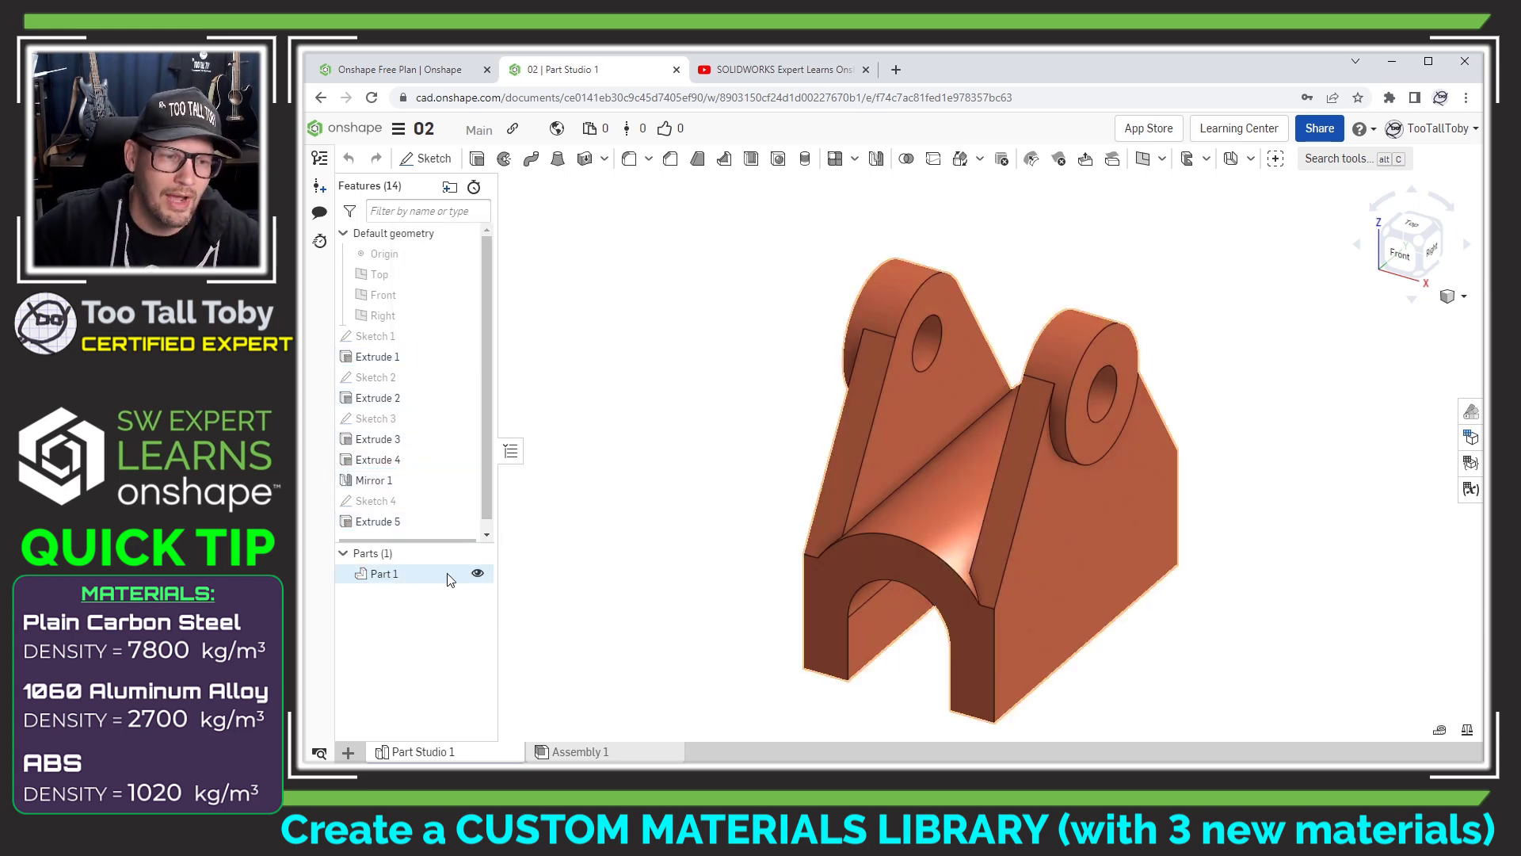
Start editing the material of Part 1 and add the recently opened TTT-CUSTOM MATERIALS library as a material source
{"action": "right_click", "coordinate": [378, 575]}
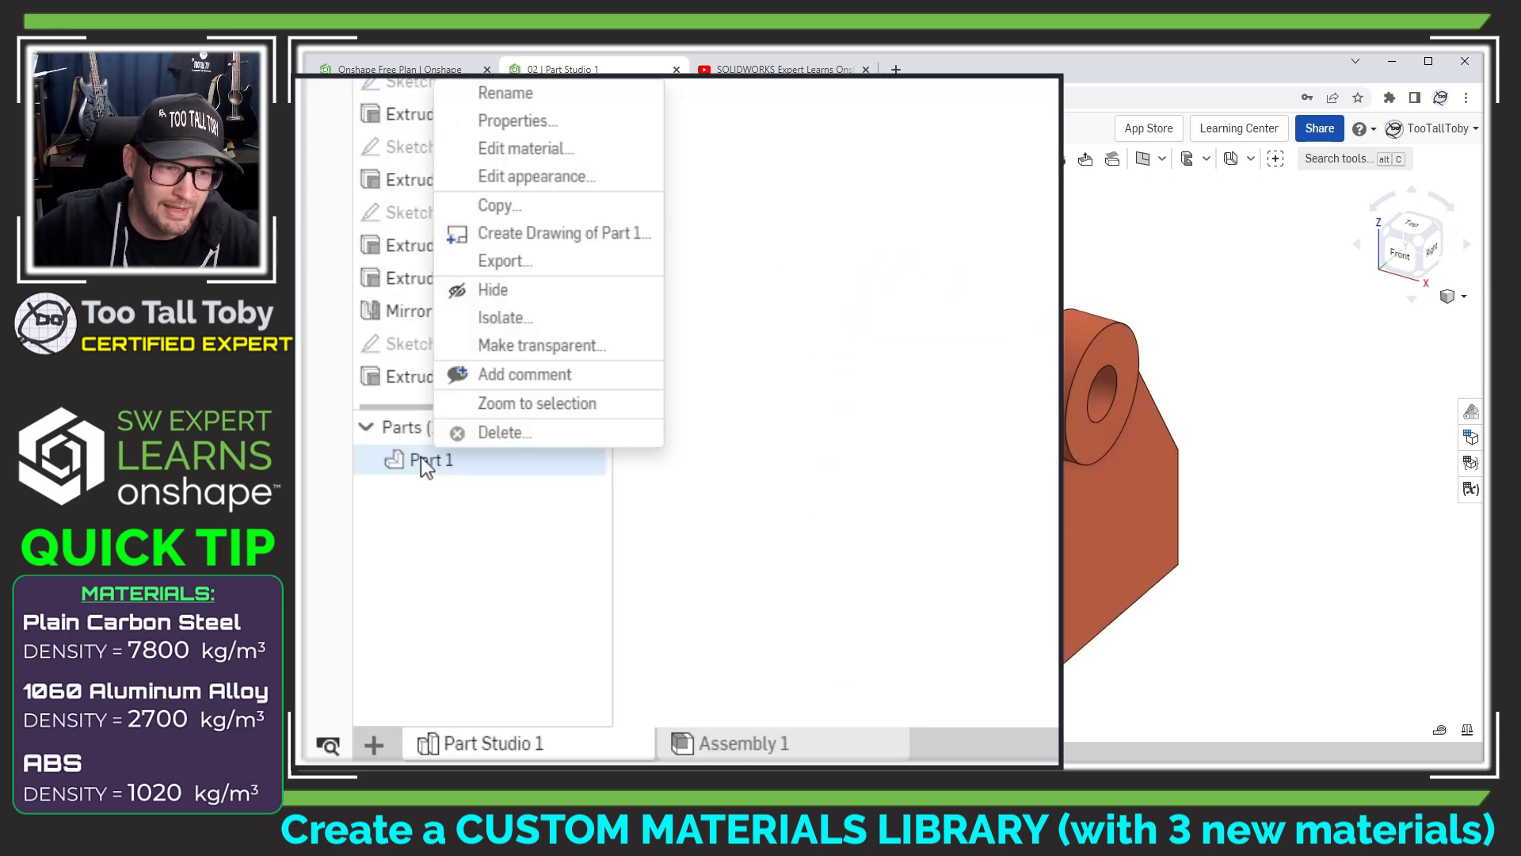
{"action": "left_click", "coordinate": [568, 152]}
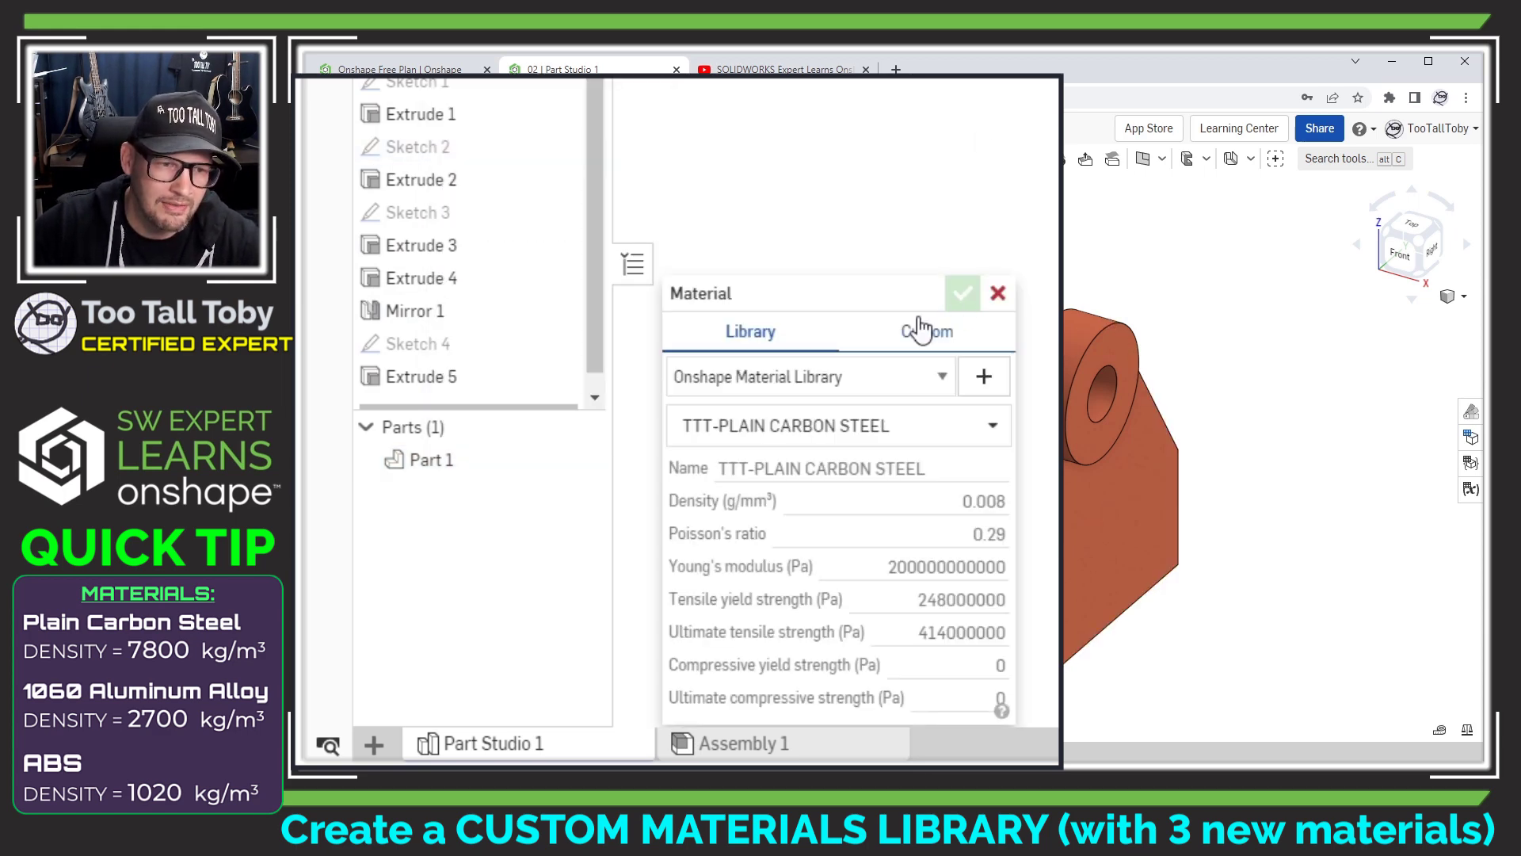
{"action": "left_click", "coordinate": [994, 386]}
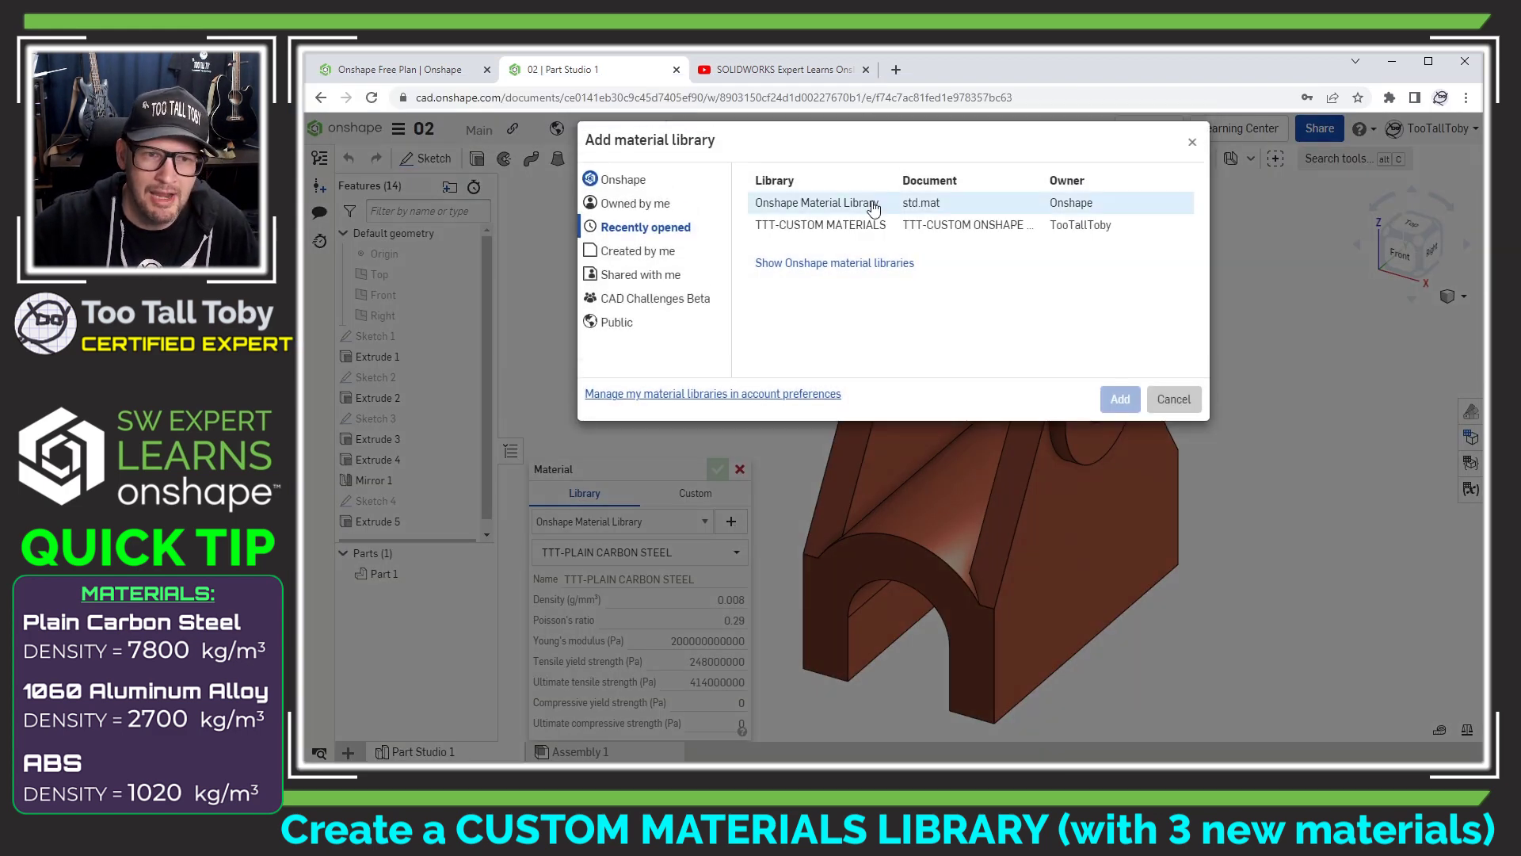
{"action": "left_click", "coordinate": [828, 228]}
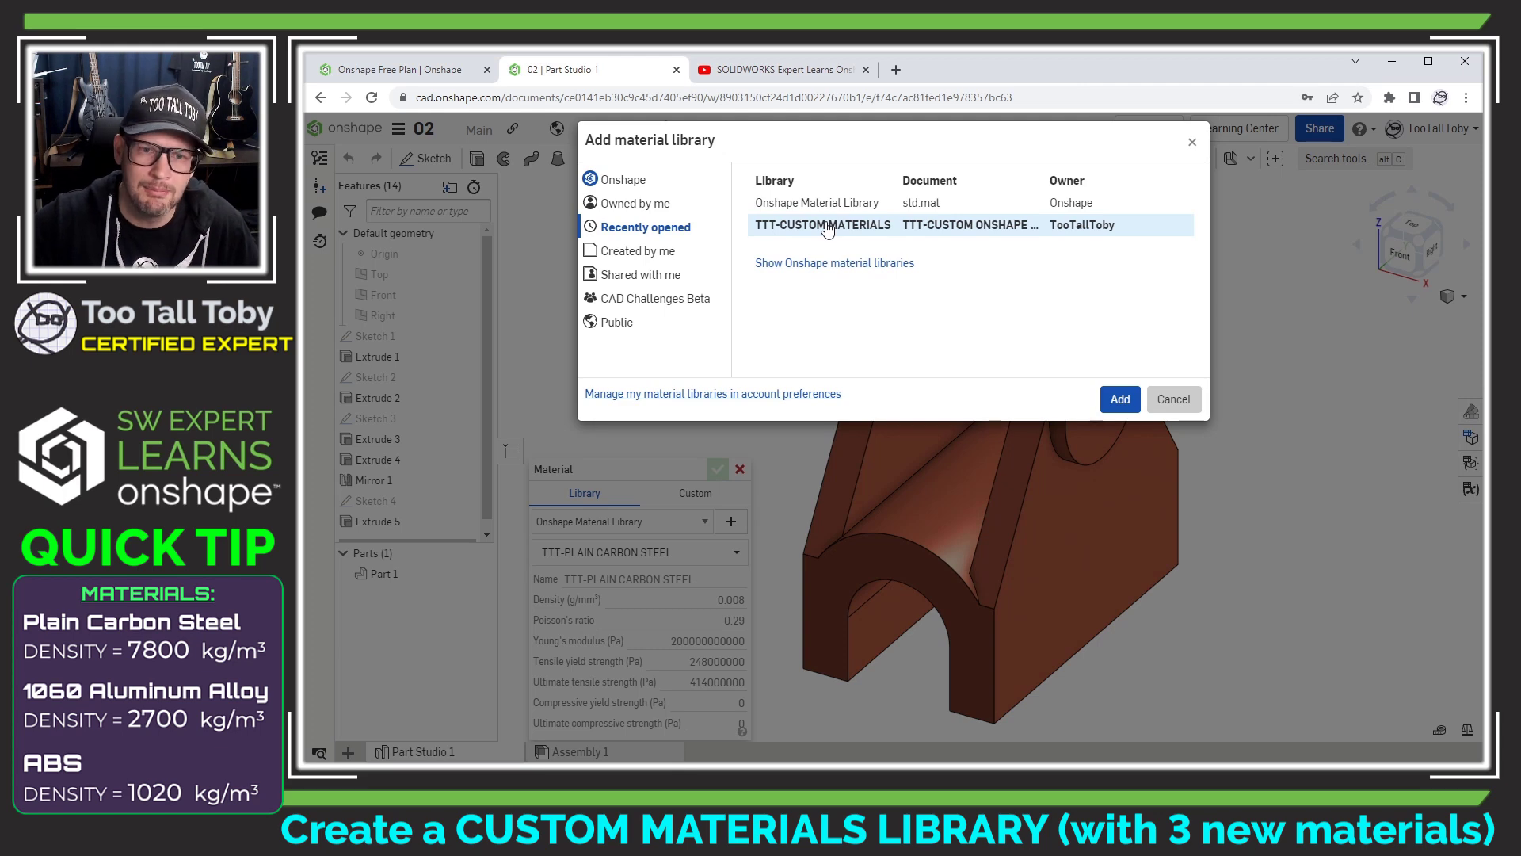
{"action": "left_click", "coordinate": [1119, 399]}
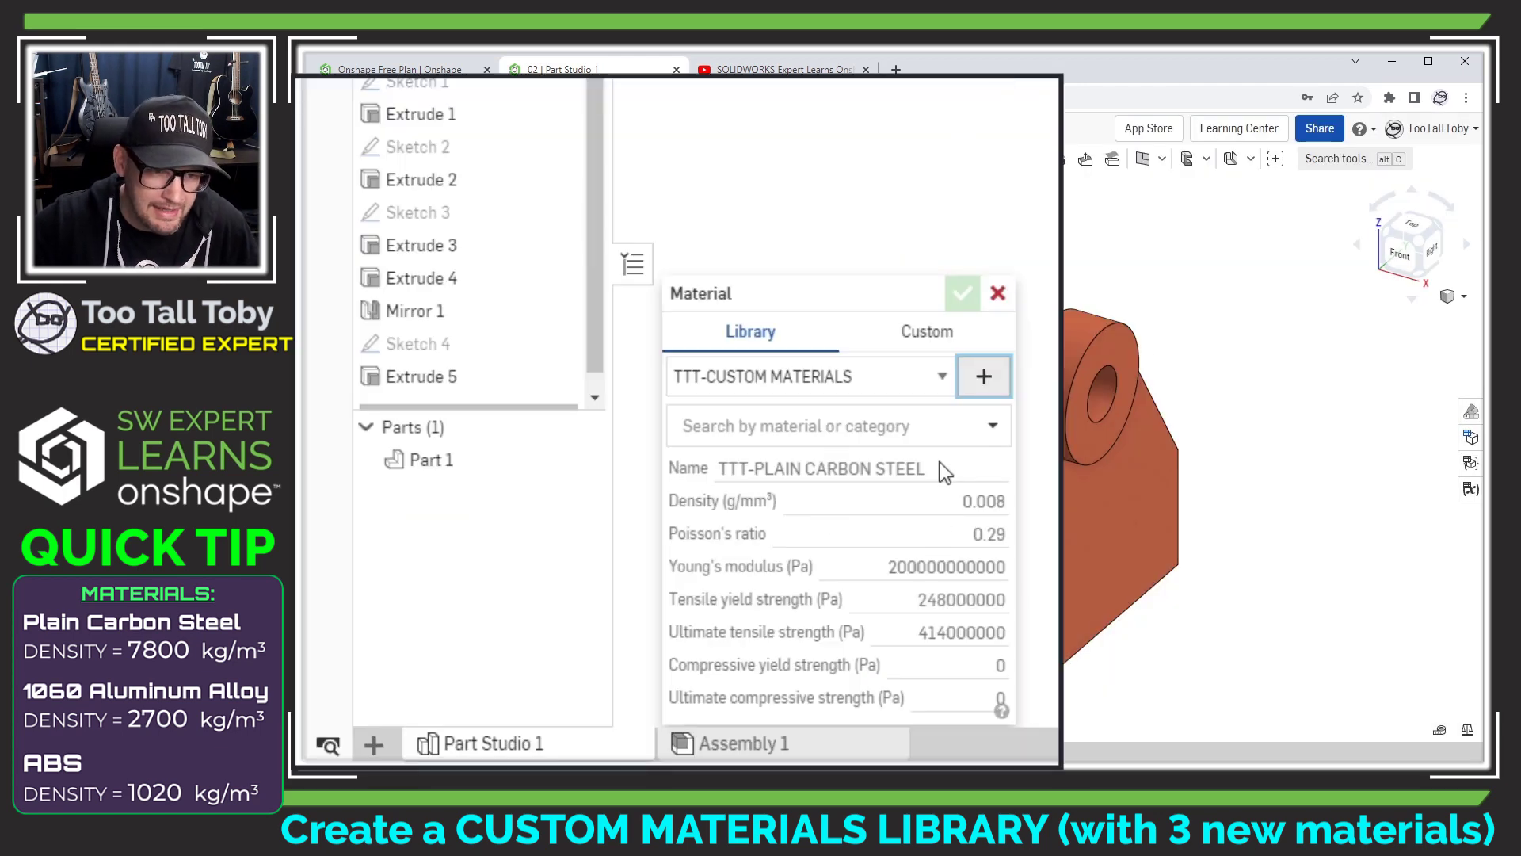
Assign TTT-ABS from TTT-CUSTOM MATERIALS to Part 1 and check the part's mass properties
{"action": "left_click", "coordinate": [992, 425]}
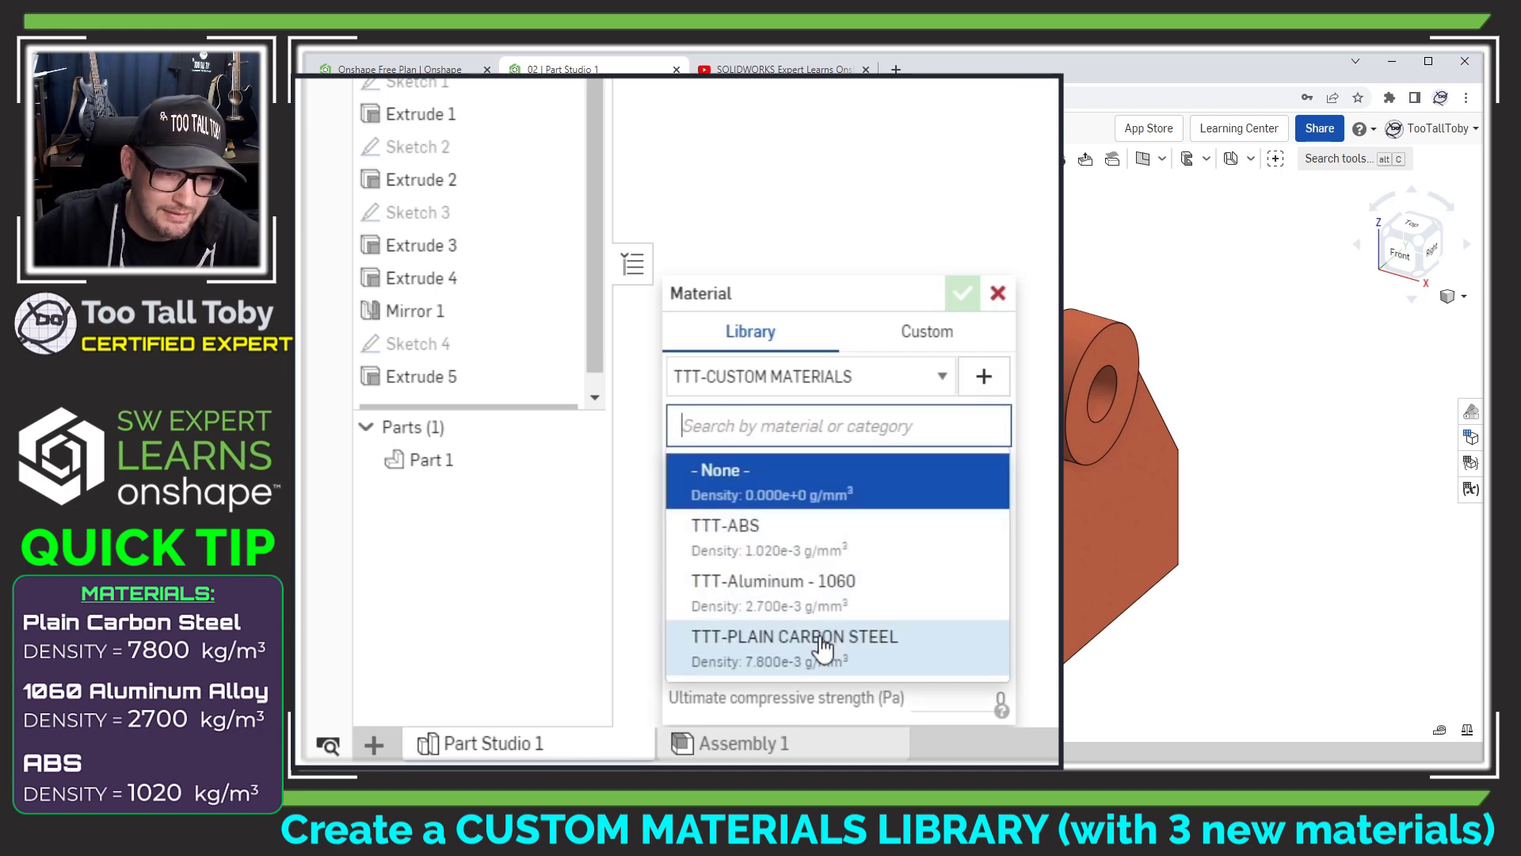
{"action": "left_click", "coordinate": [782, 534]}
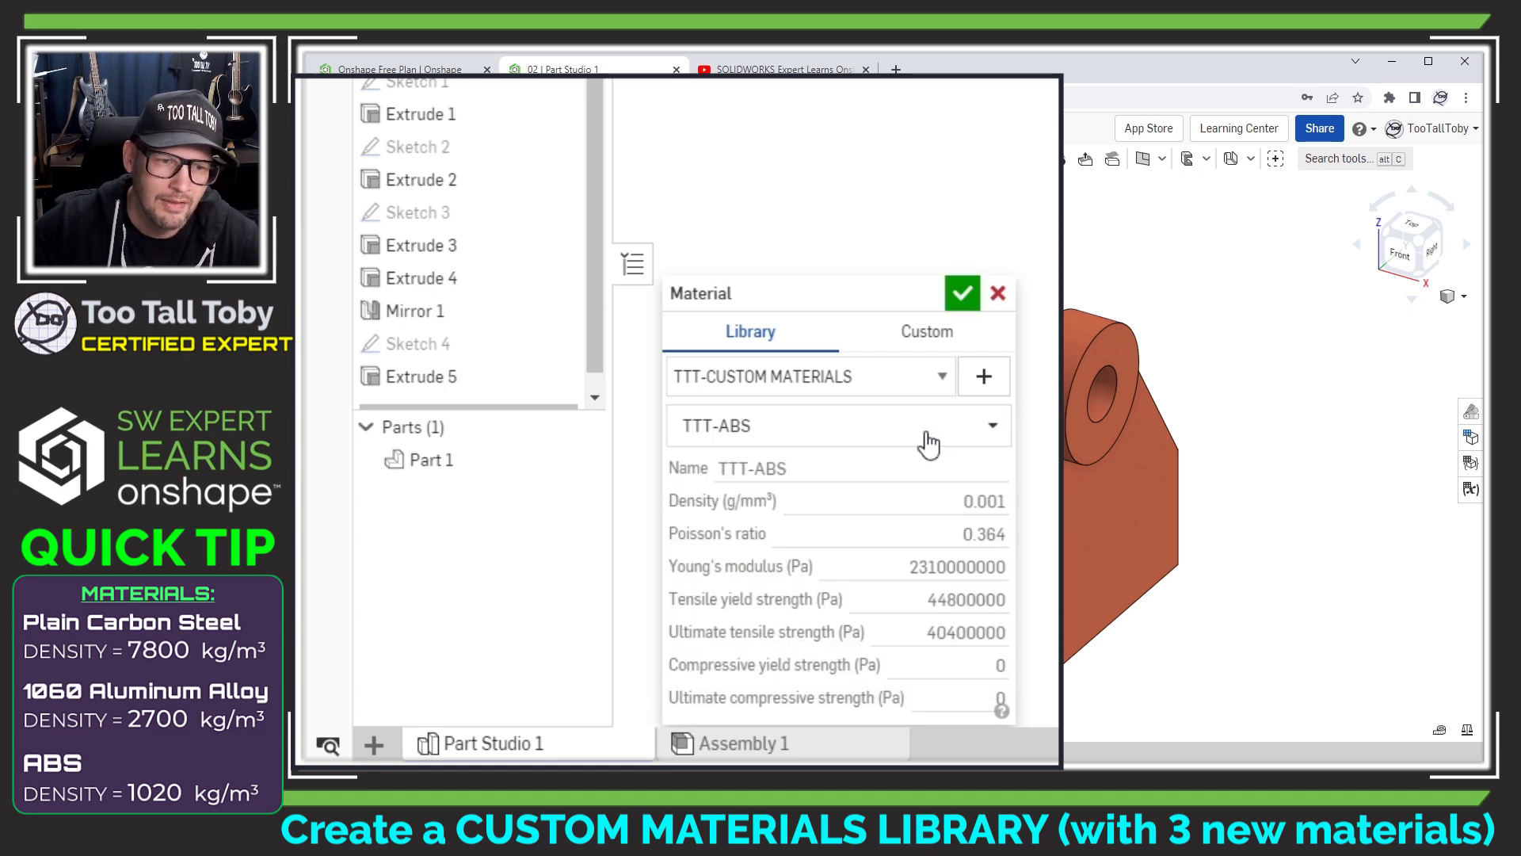
{"action": "left_click", "coordinate": [955, 295]}
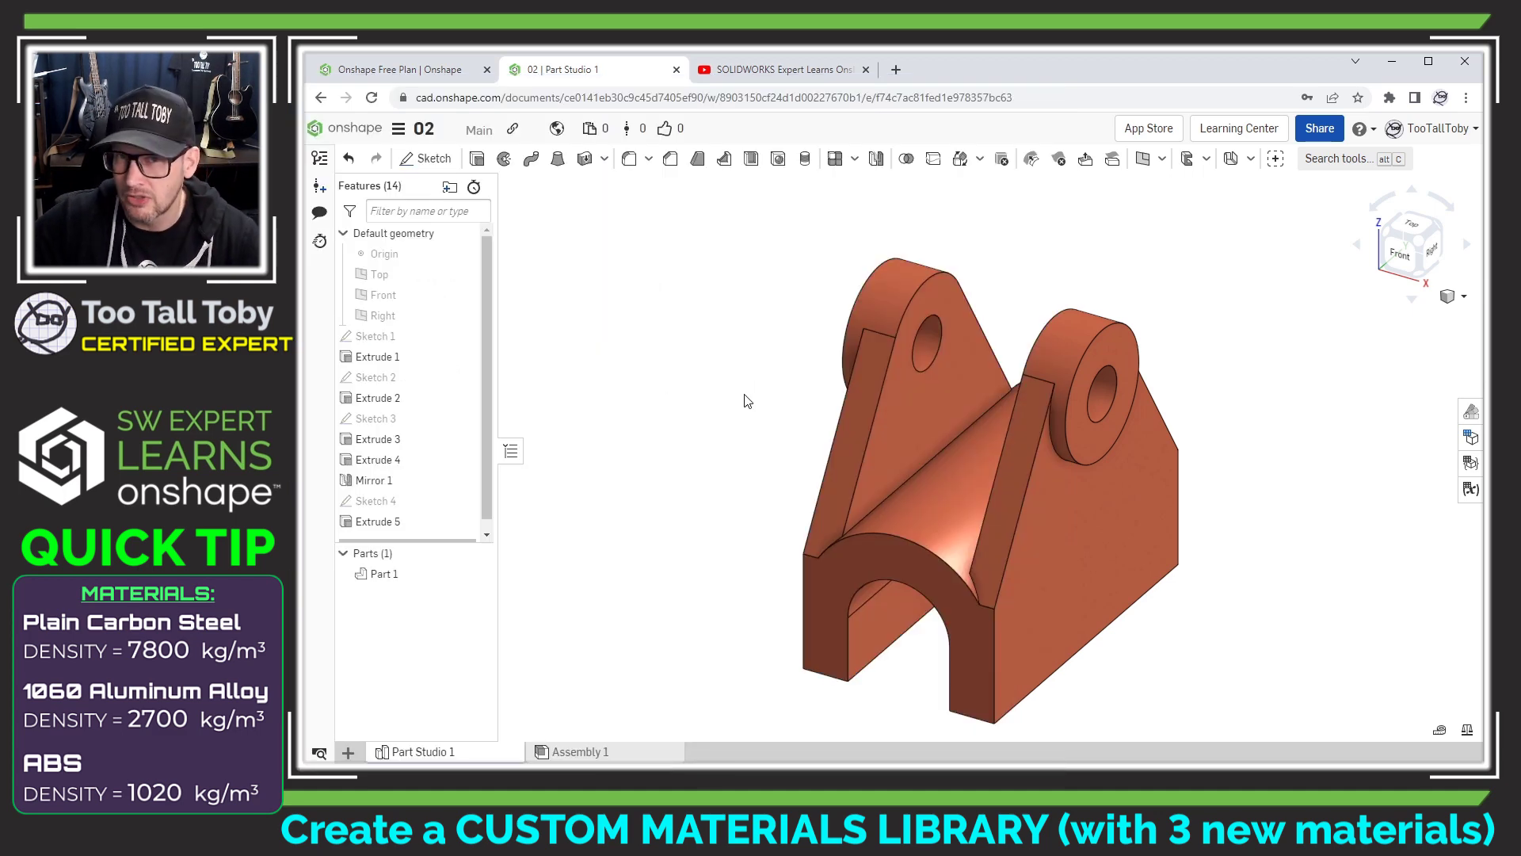
{"action": "left_click", "coordinate": [1467, 735]}
{"action": "left_click", "coordinate": [1016, 468]}
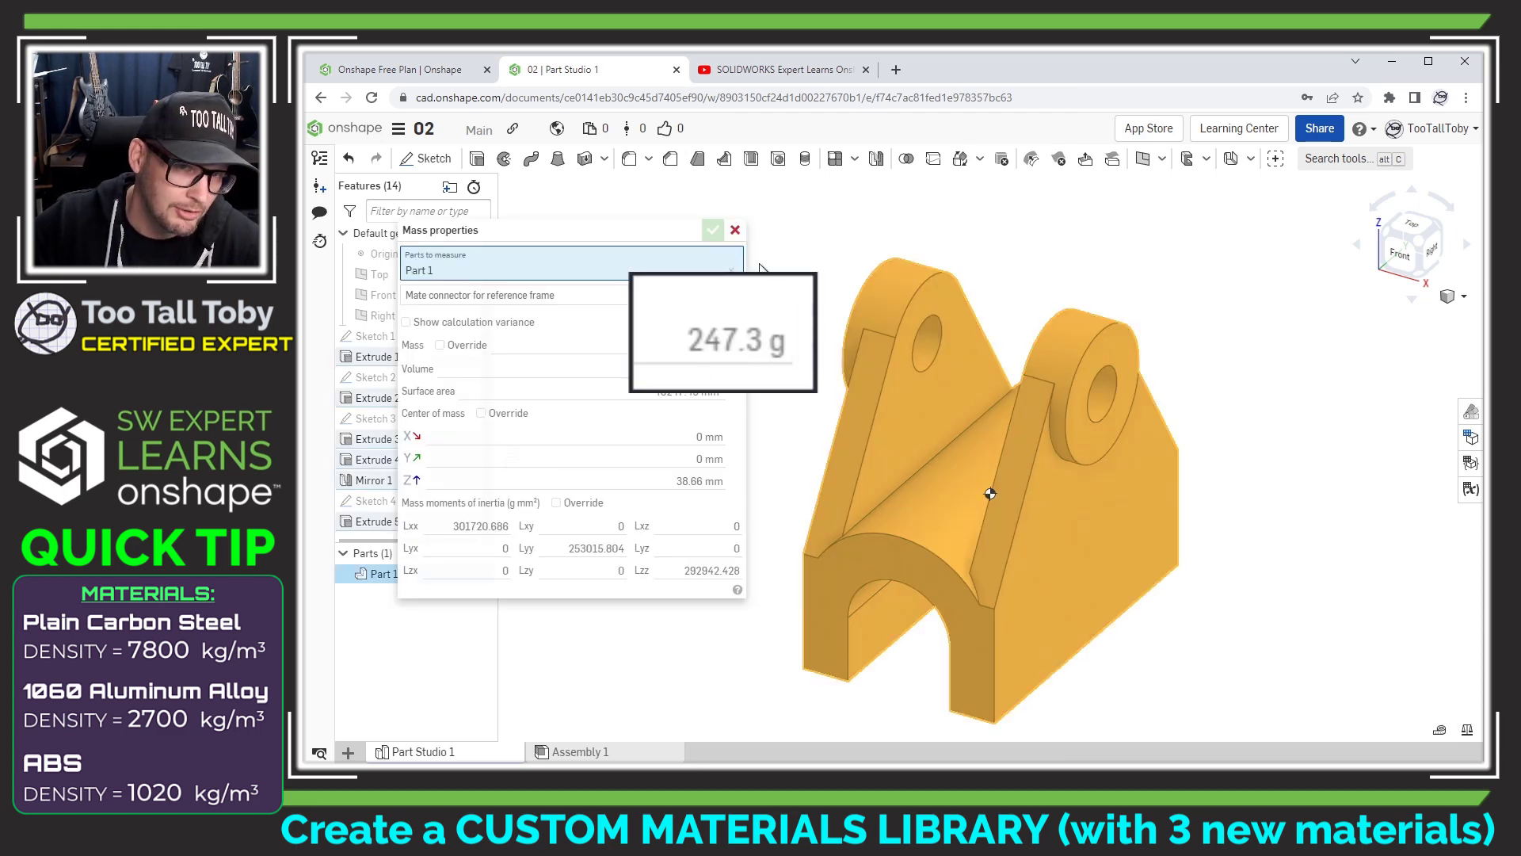
{"action": "left_click", "coordinate": [737, 230]}
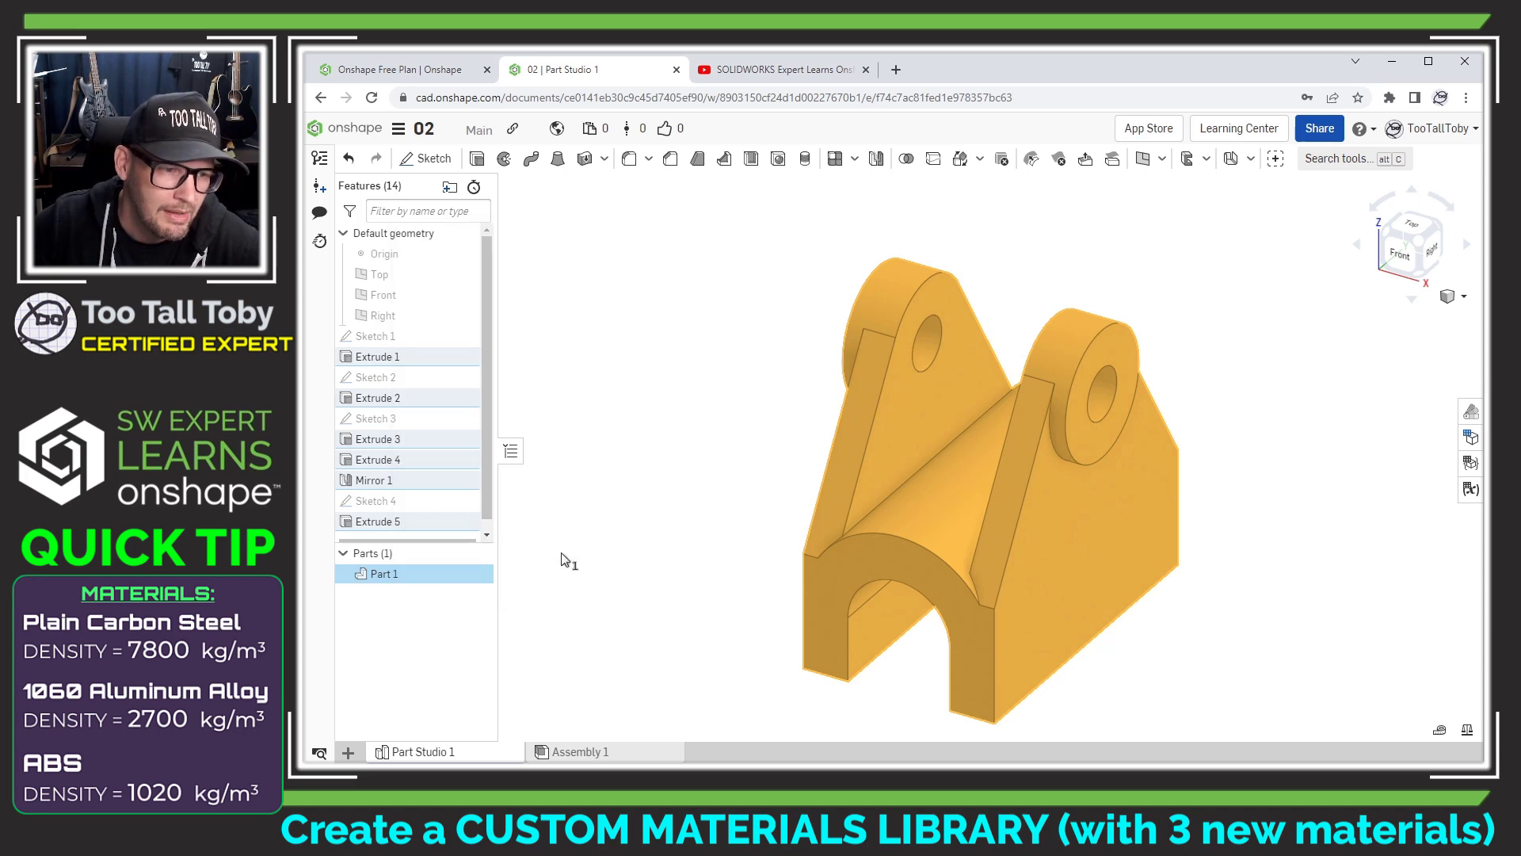
Change the material of Part 1 to TTT-PLAIN CARBON STEEL from the TTT-CUSTOM MATERIALS library
{"action": "right_click", "coordinate": [389, 574]}
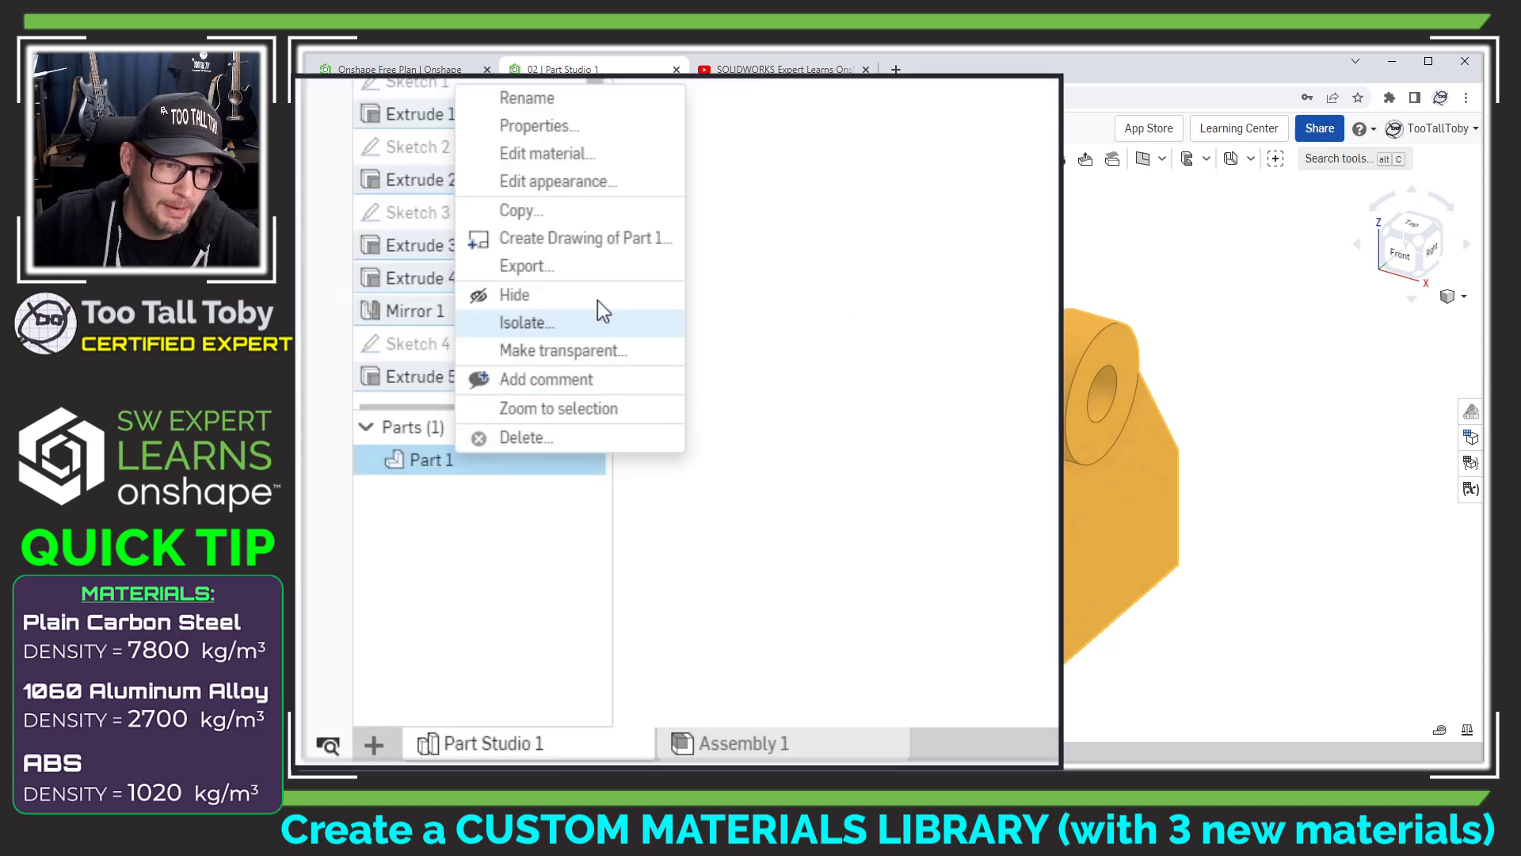
{"action": "left_click", "coordinate": [572, 154]}
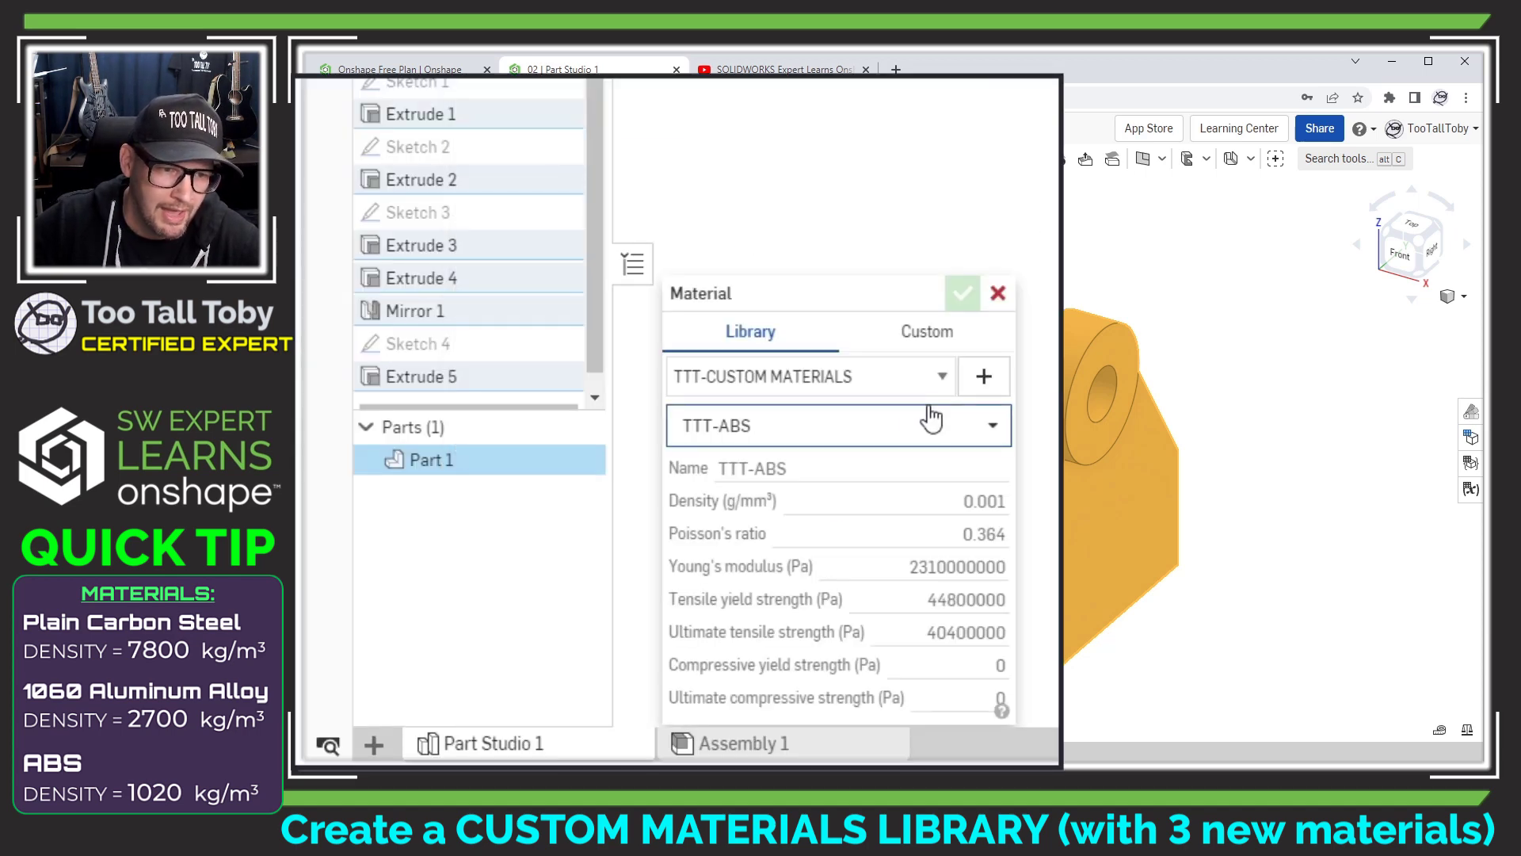
{"action": "left_click", "coordinate": [986, 426]}
{"action": "left_click", "coordinate": [859, 668]}
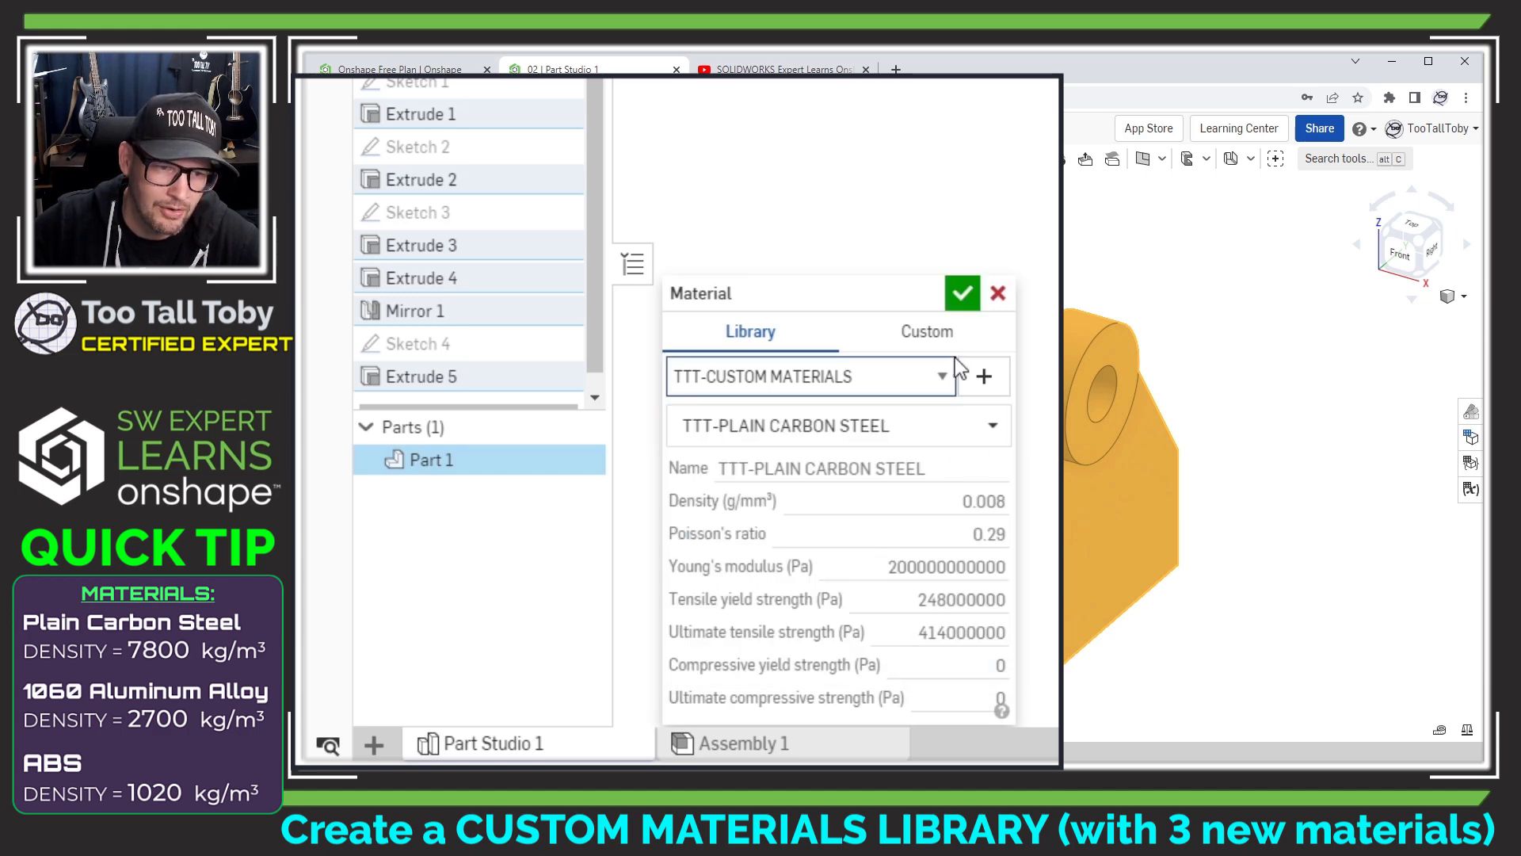
{"action": "left_click", "coordinate": [962, 294]}
{"action": "left_click", "coordinate": [1377, 693]}
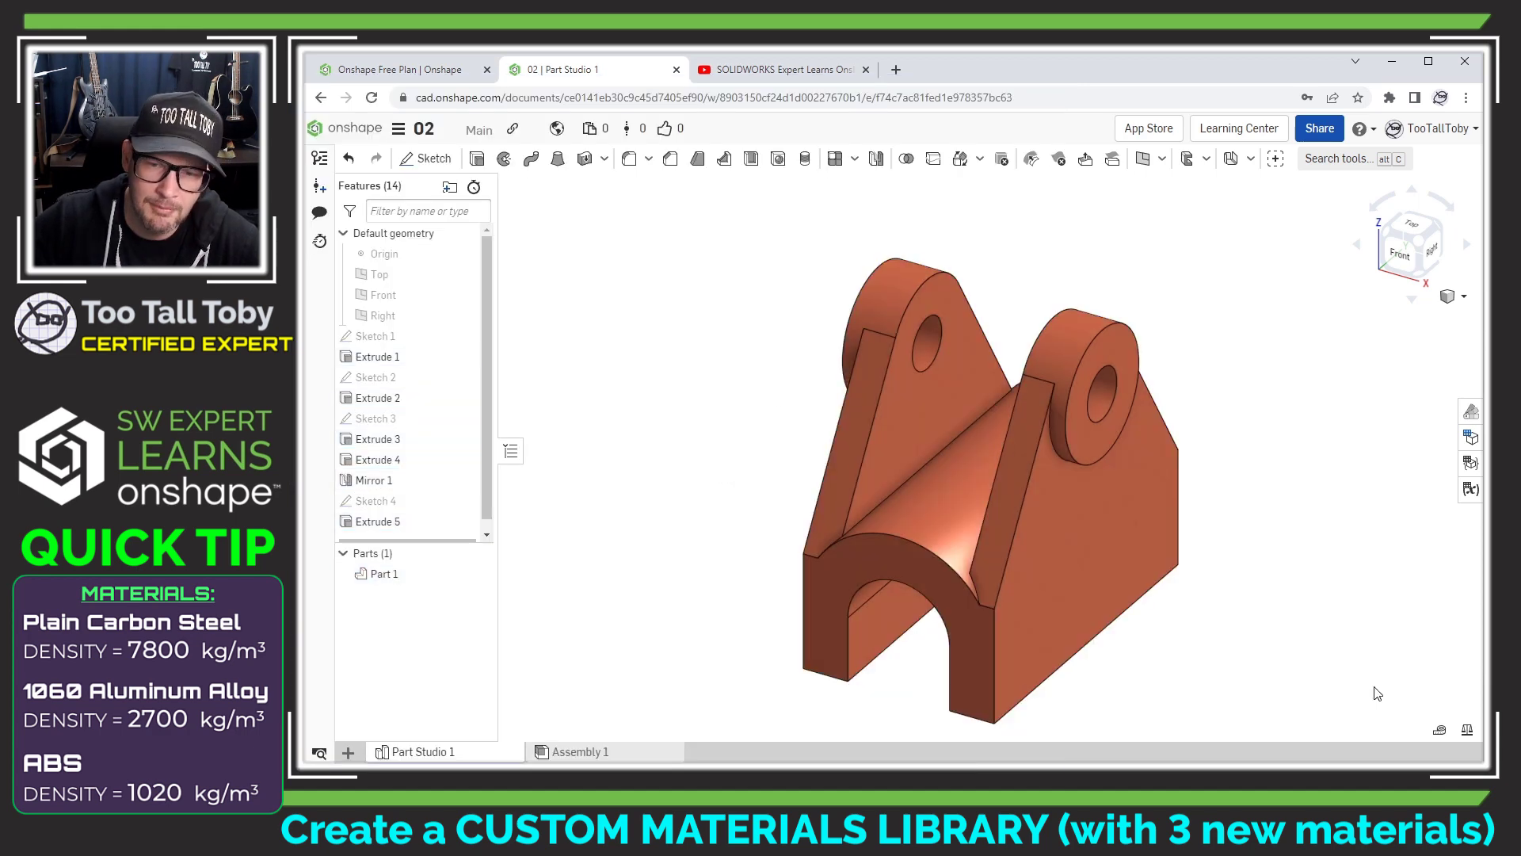
Check the mass properties of Part 1 with the steel material, then close them and clear the selection
{"action": "left_click", "coordinate": [1469, 733]}
{"action": "left_click", "coordinate": [1038, 496]}
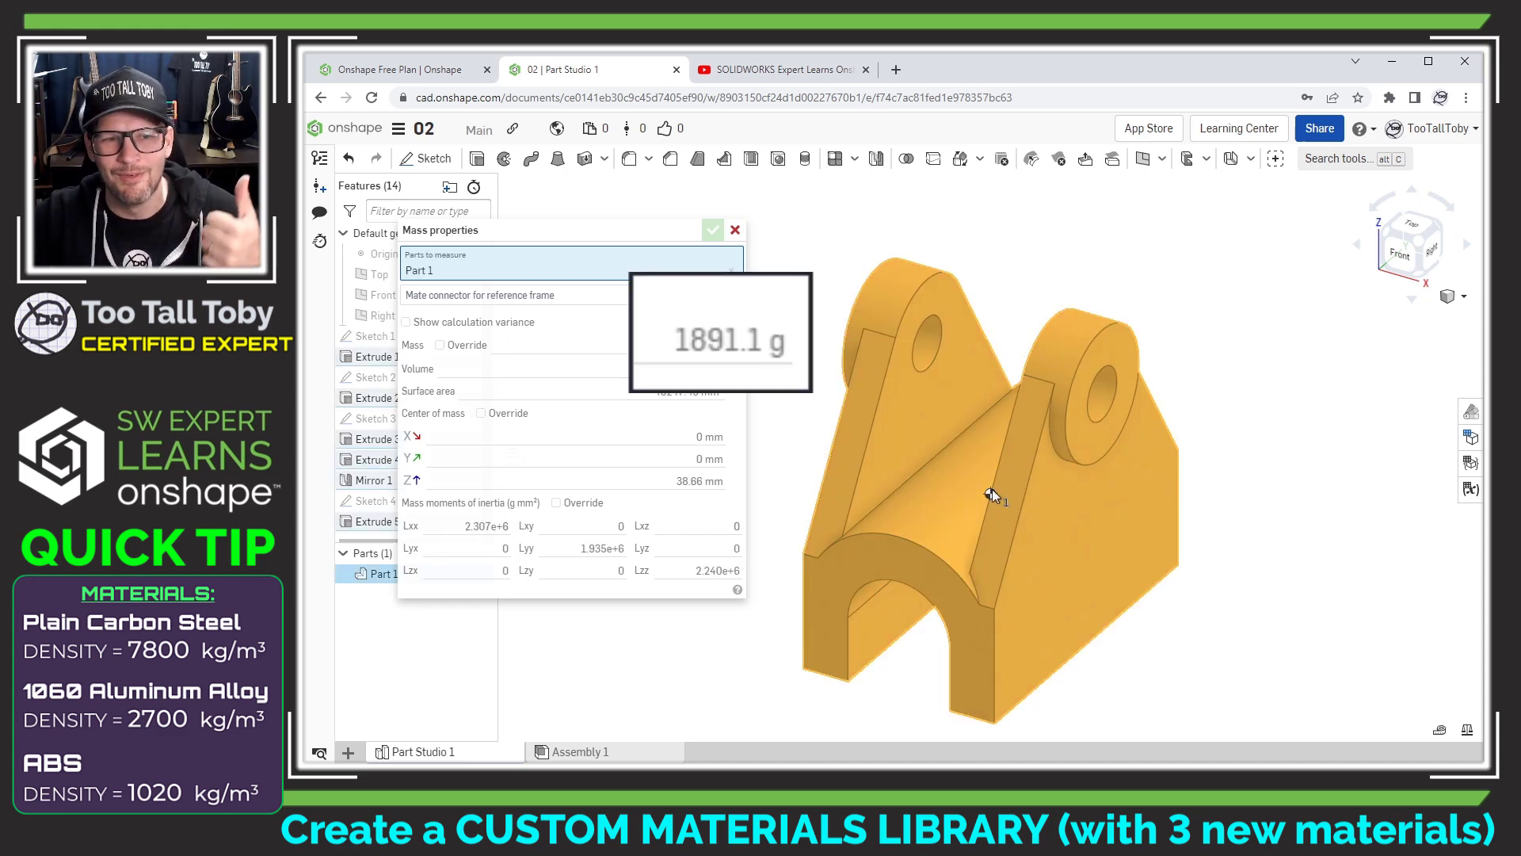
{"action": "left_click", "coordinate": [735, 230]}
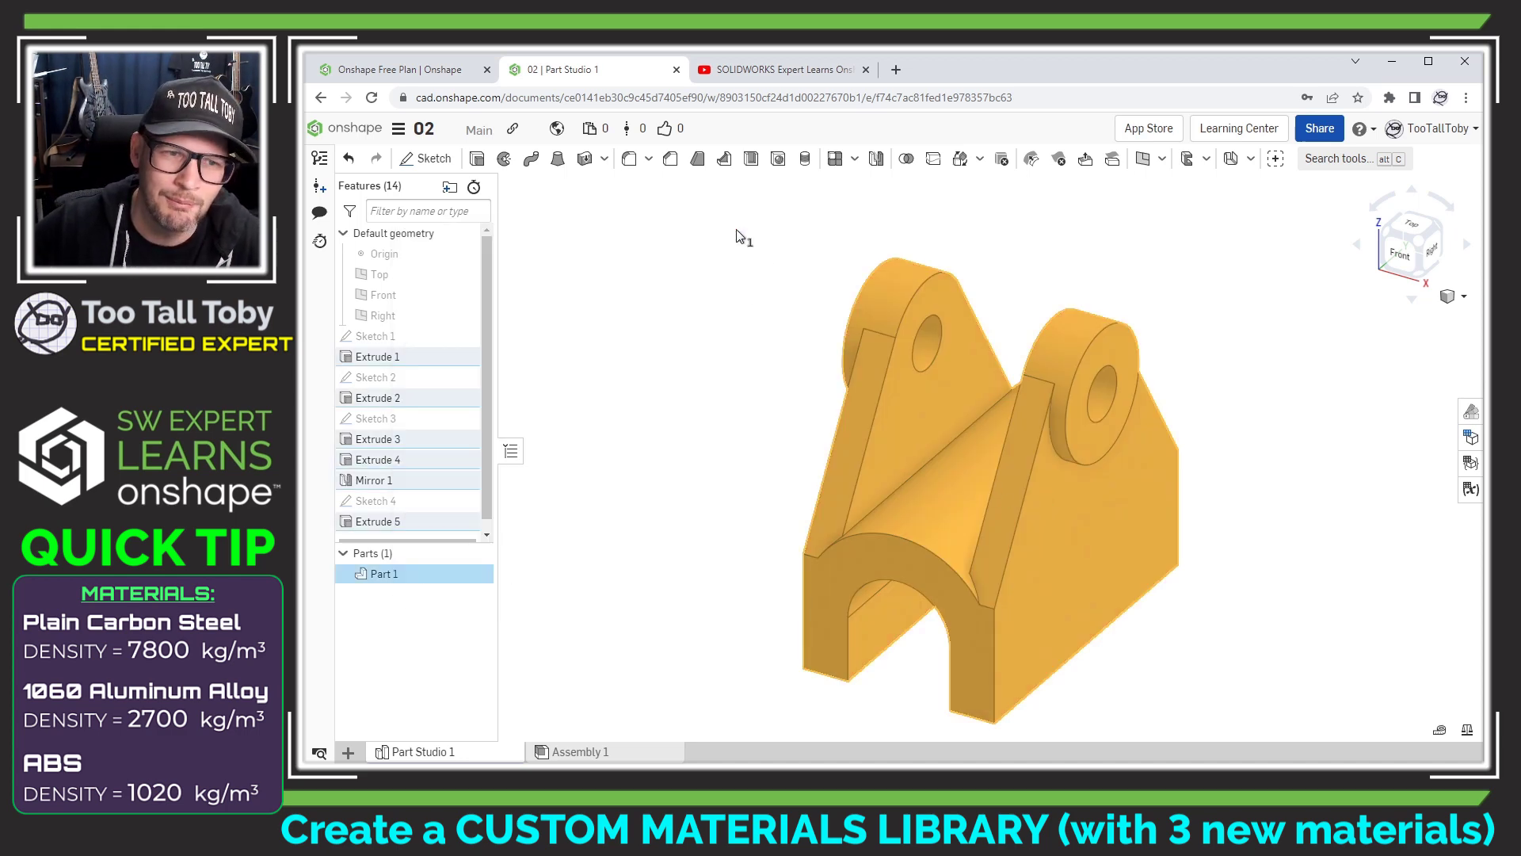
{"action": "left_click", "coordinate": [739, 379]}
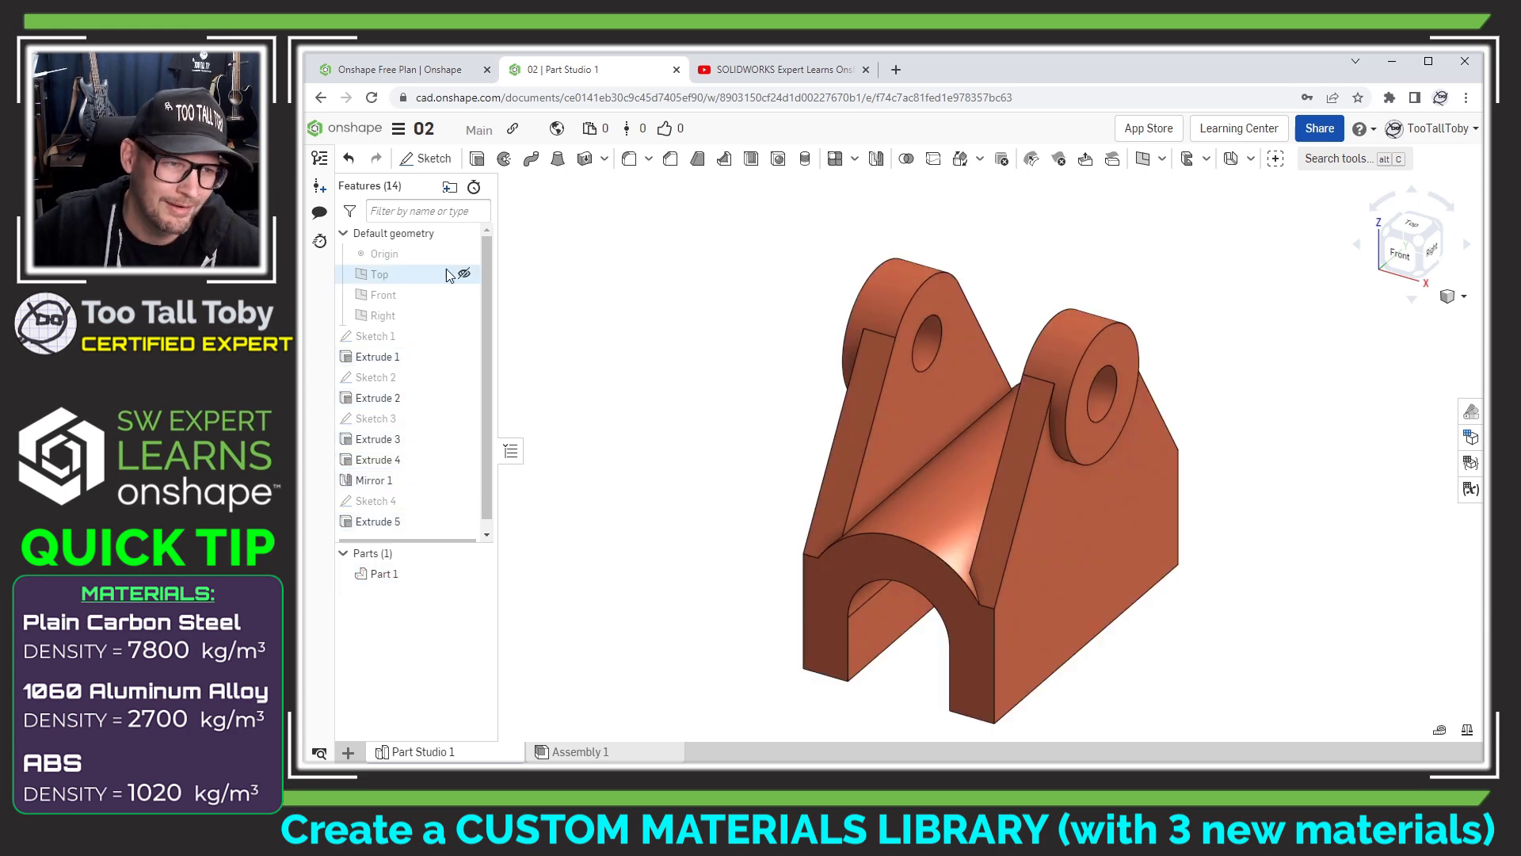
Close document 02 and open document 03 from the documents list
{"action": "left_click", "coordinate": [399, 130]}
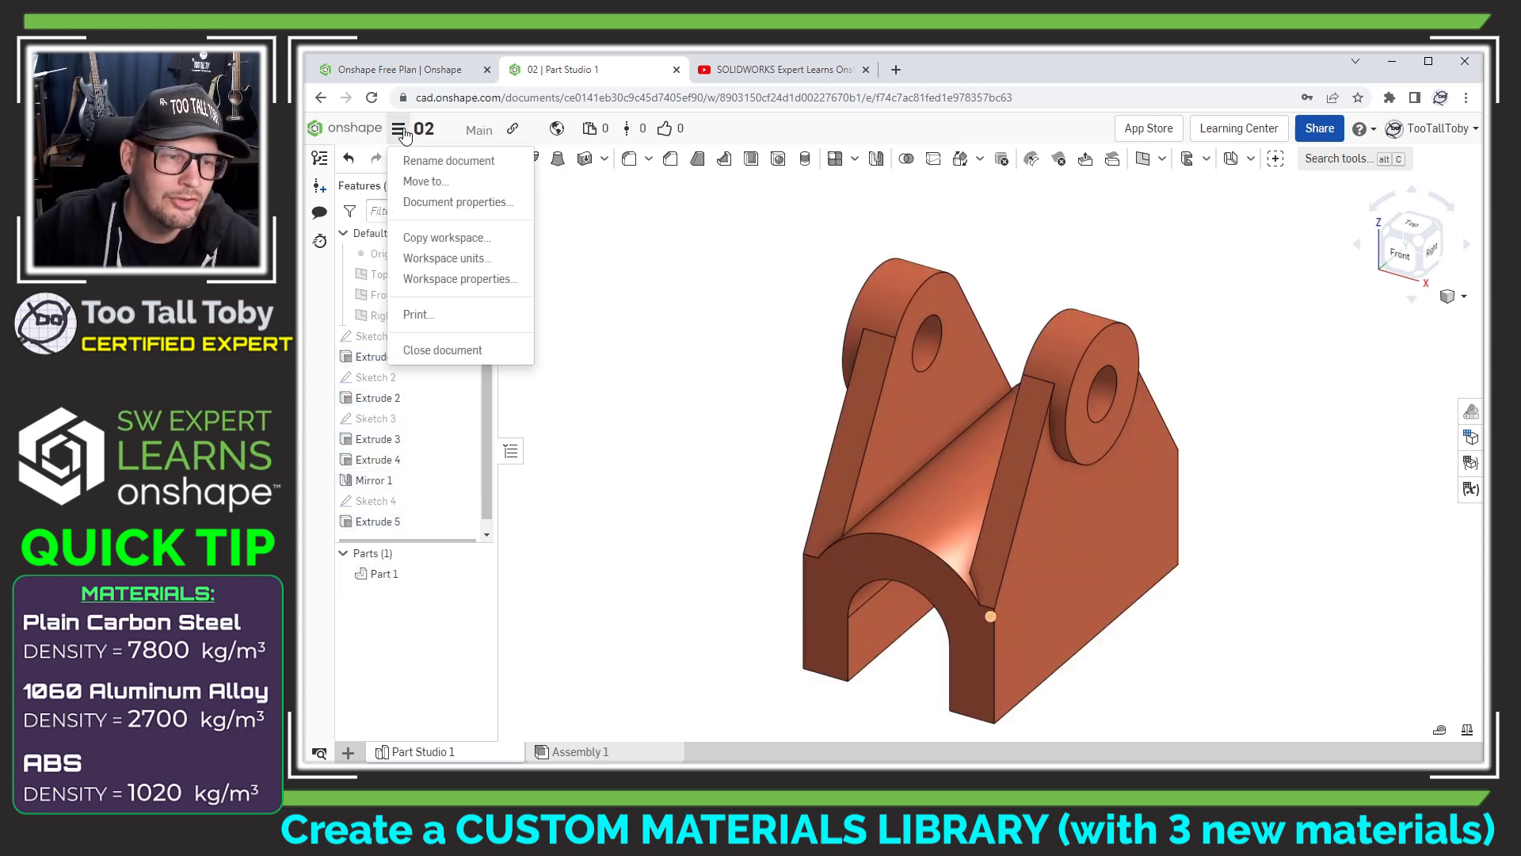
{"action": "left_click", "coordinate": [442, 350]}
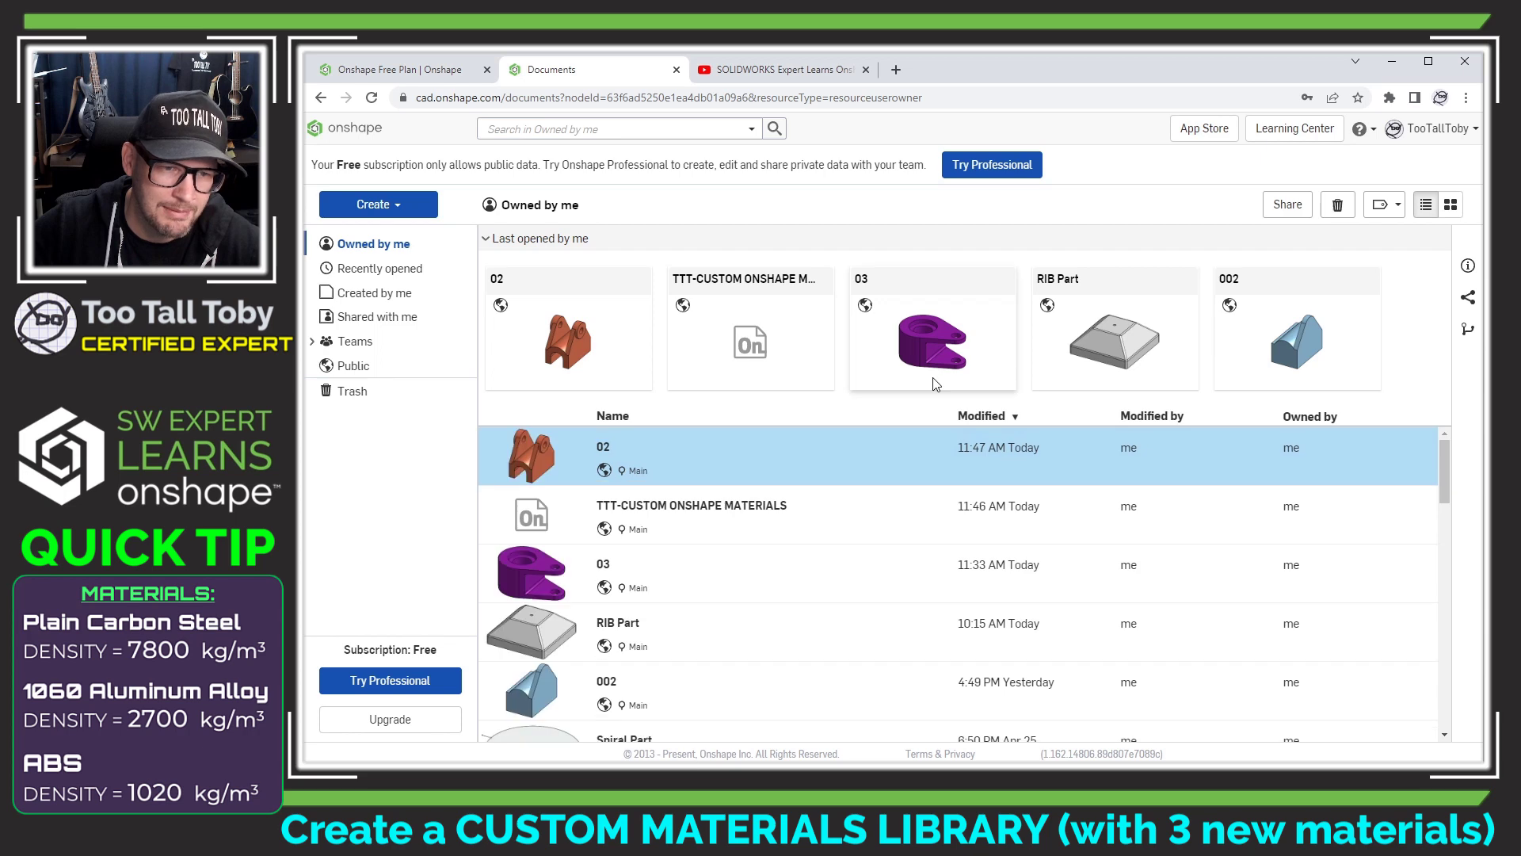
{"action": "double_click", "coordinate": [537, 568]}
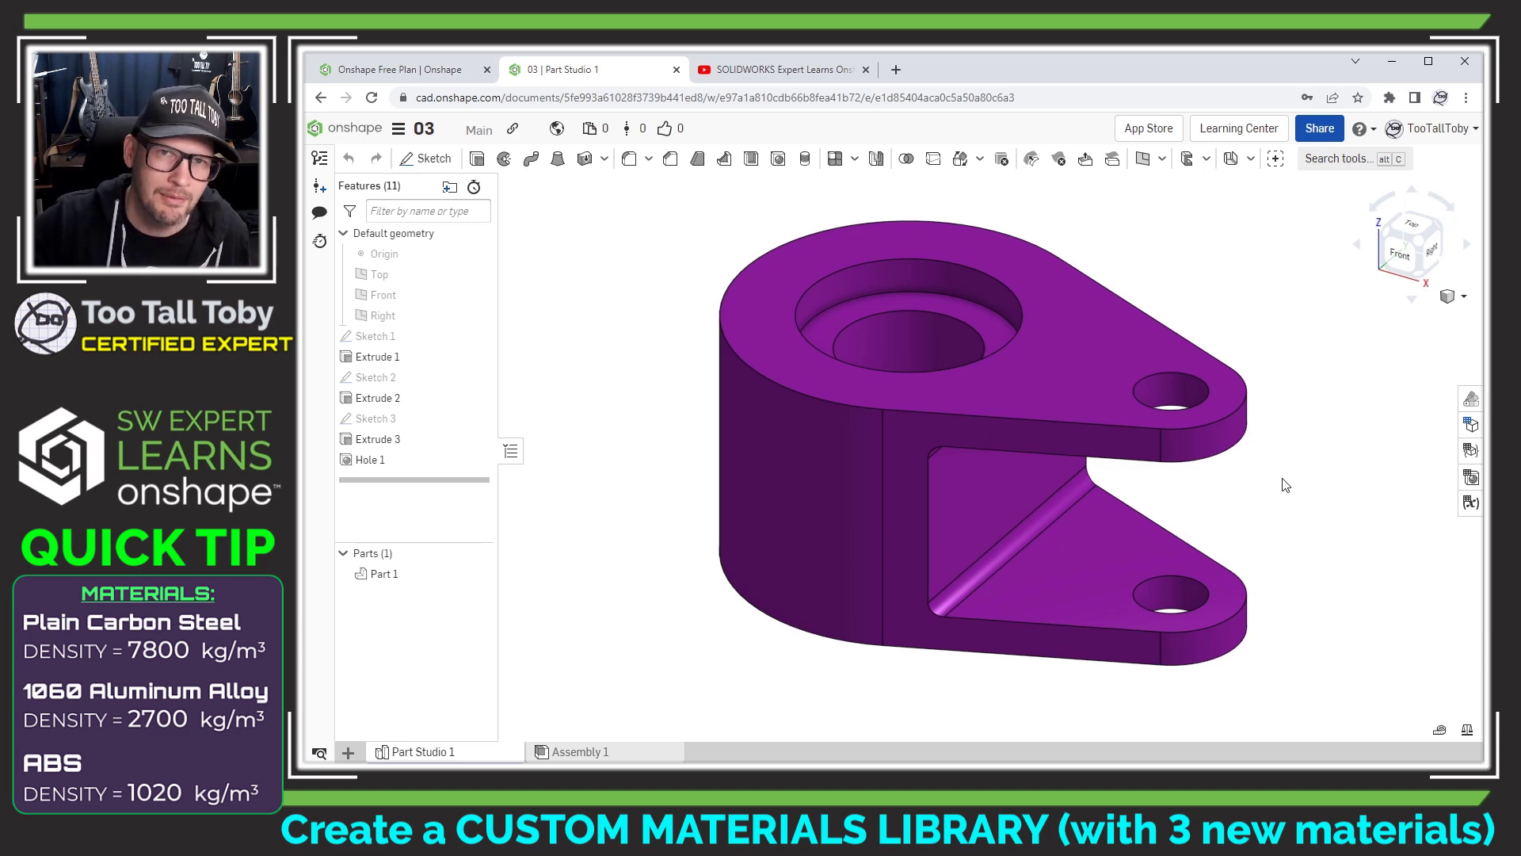
Check the mass properties of the purple Part 1 in document 03
{"action": "left_click", "coordinate": [1467, 729]}
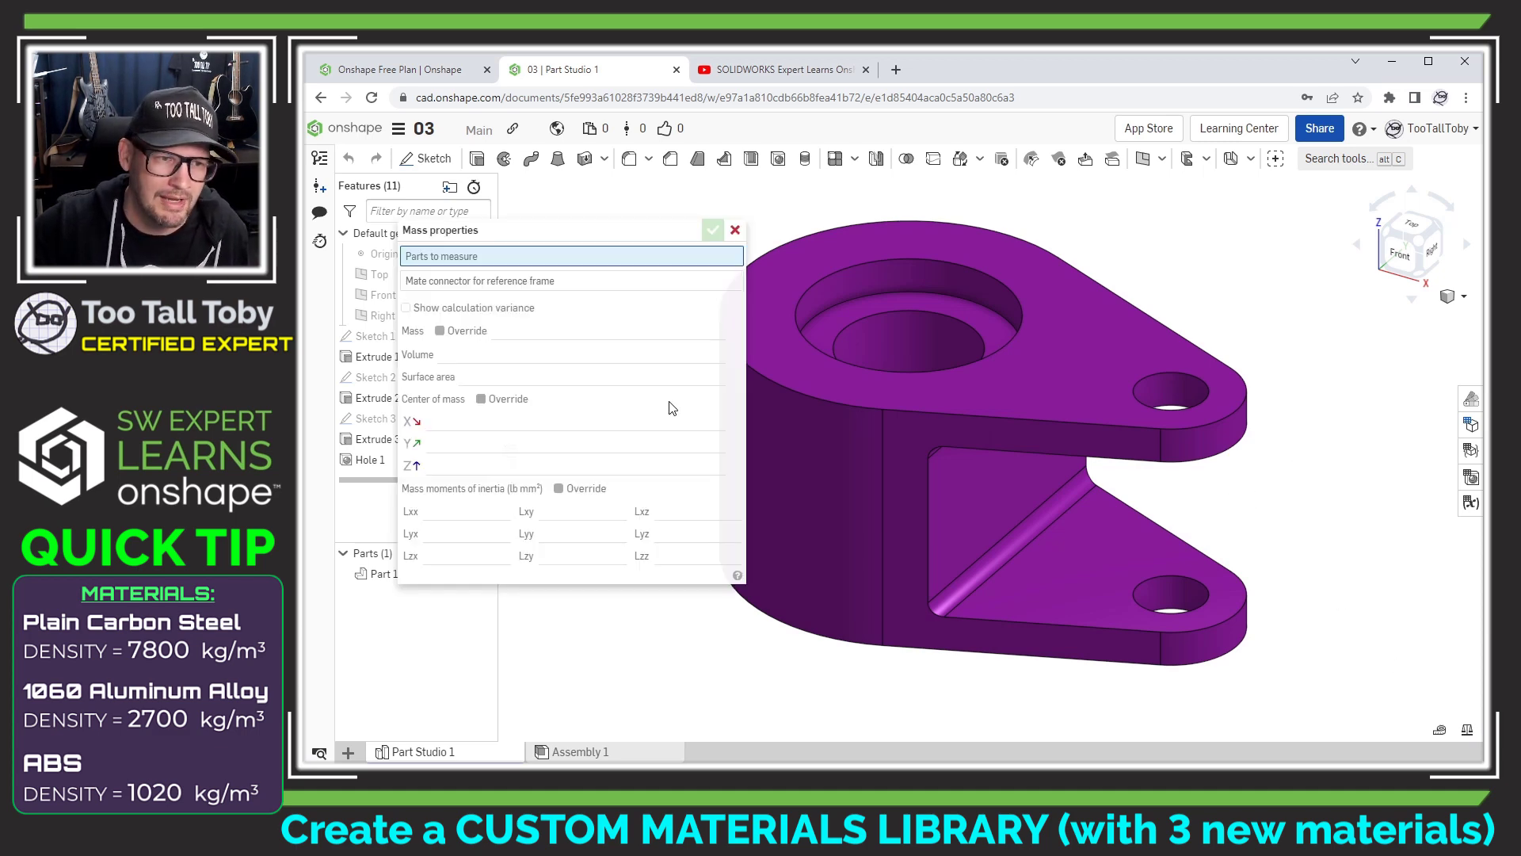
{"action": "left_click", "coordinate": [1069, 346]}
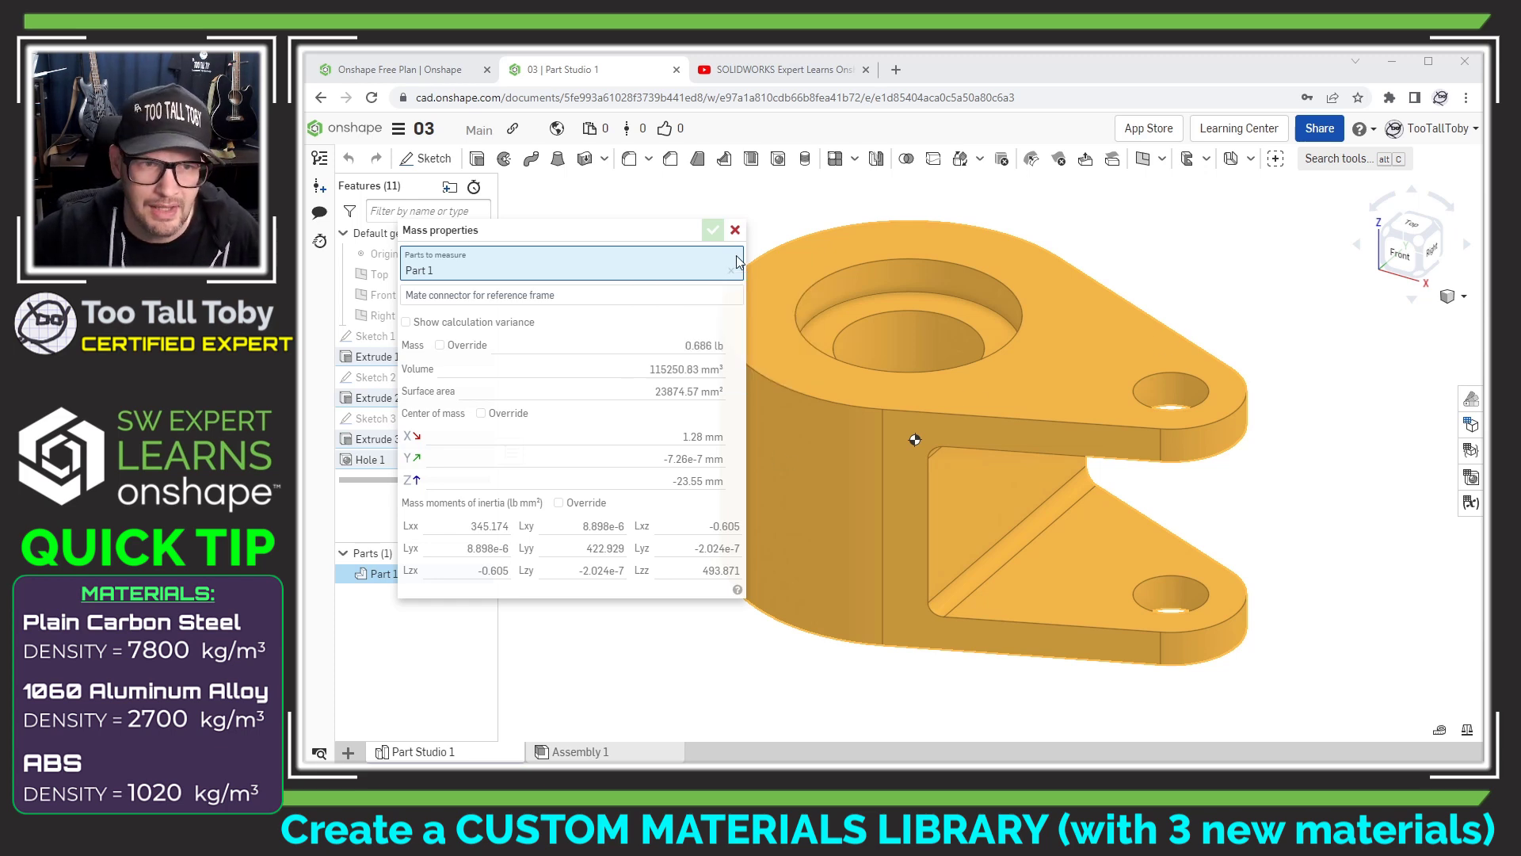
{"action": "left_click", "coordinate": [735, 230]}
Switch Part 1's material library to TTT-CUSTOM MATERIALS, assign TTT-PLAIN CARBON STEEL and check the part's mass properties
{"action": "right_click", "coordinate": [388, 576]}
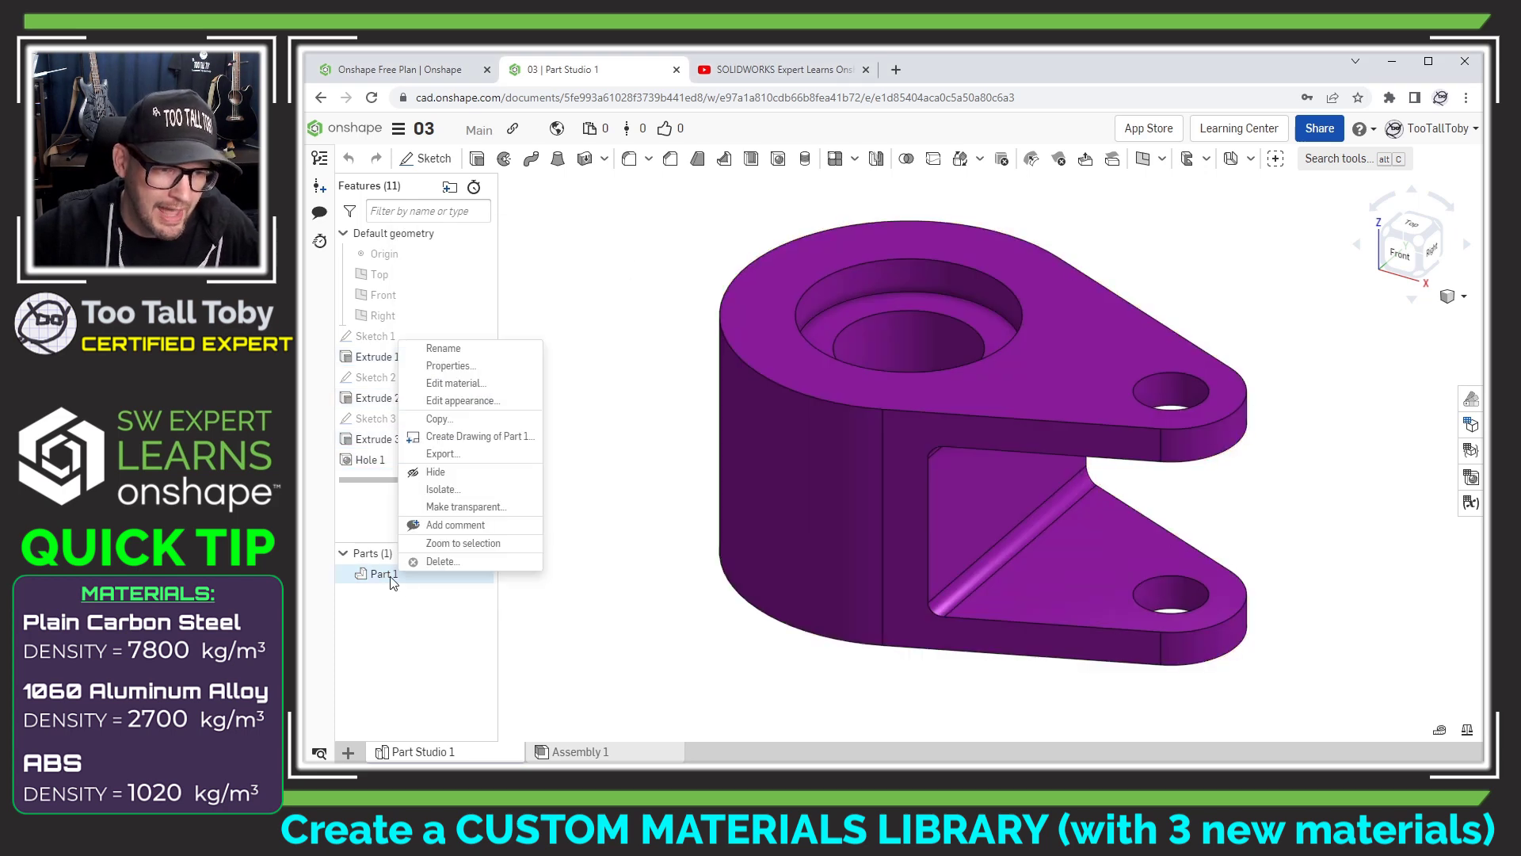
{"action": "left_click", "coordinate": [555, 157]}
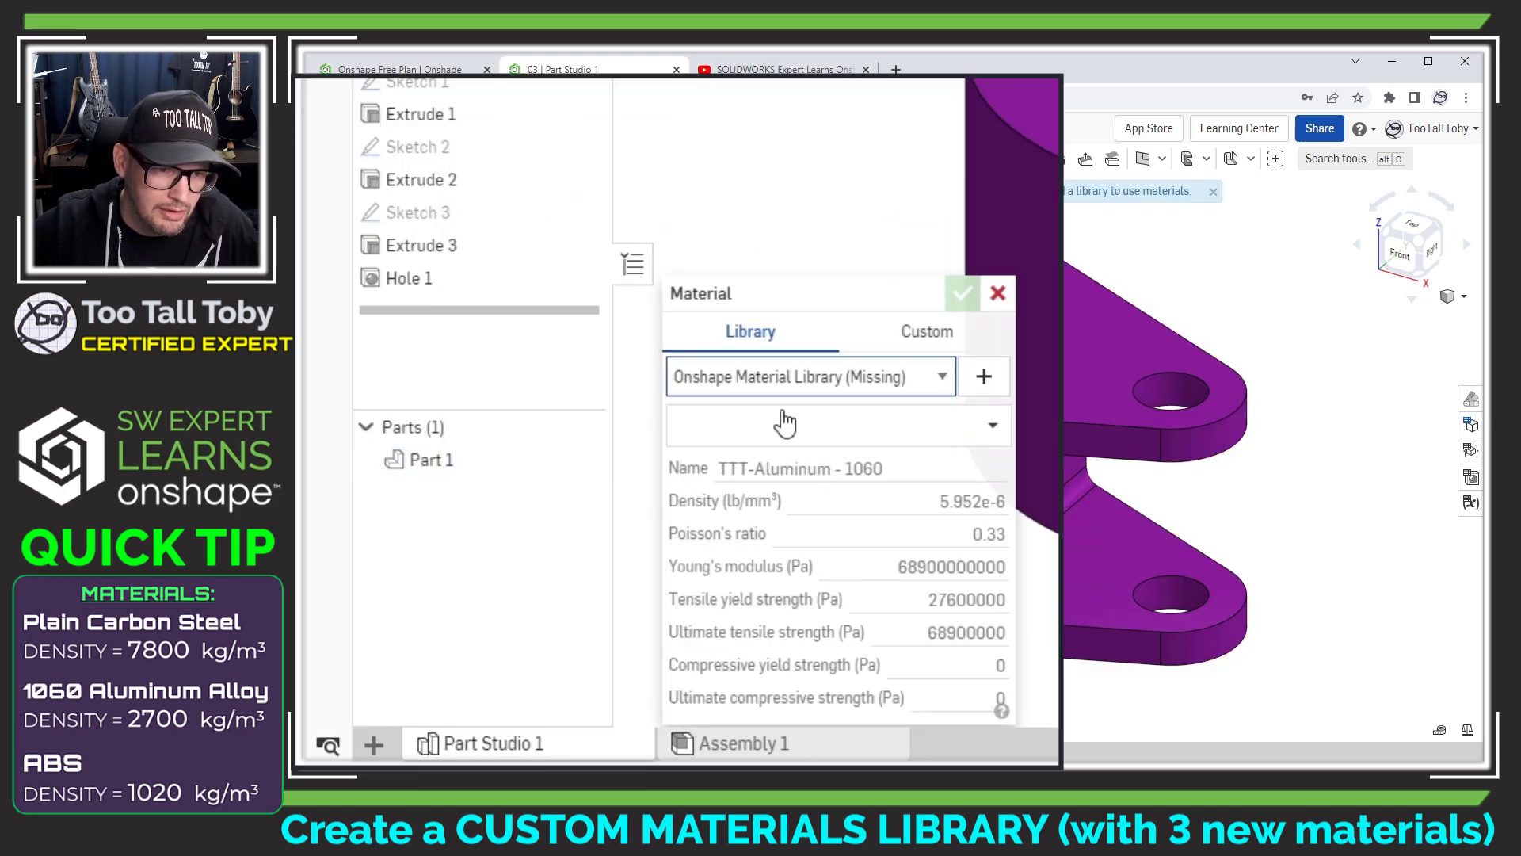
{"action": "left_click", "coordinate": [990, 428]}
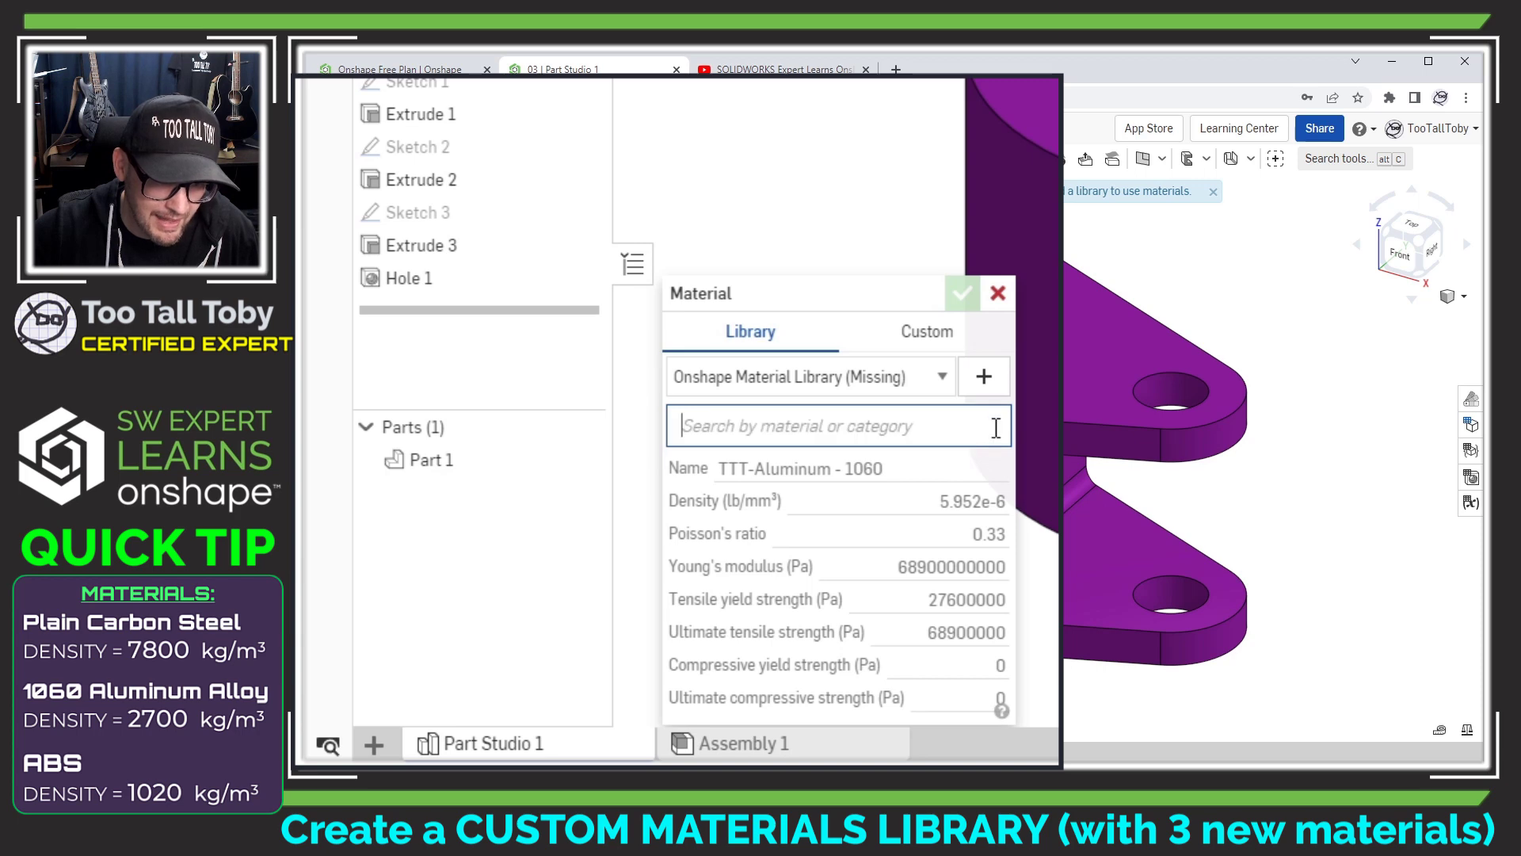
{"action": "left_click", "coordinate": [939, 382]}
{"action": "left_click", "coordinate": [842, 432]}
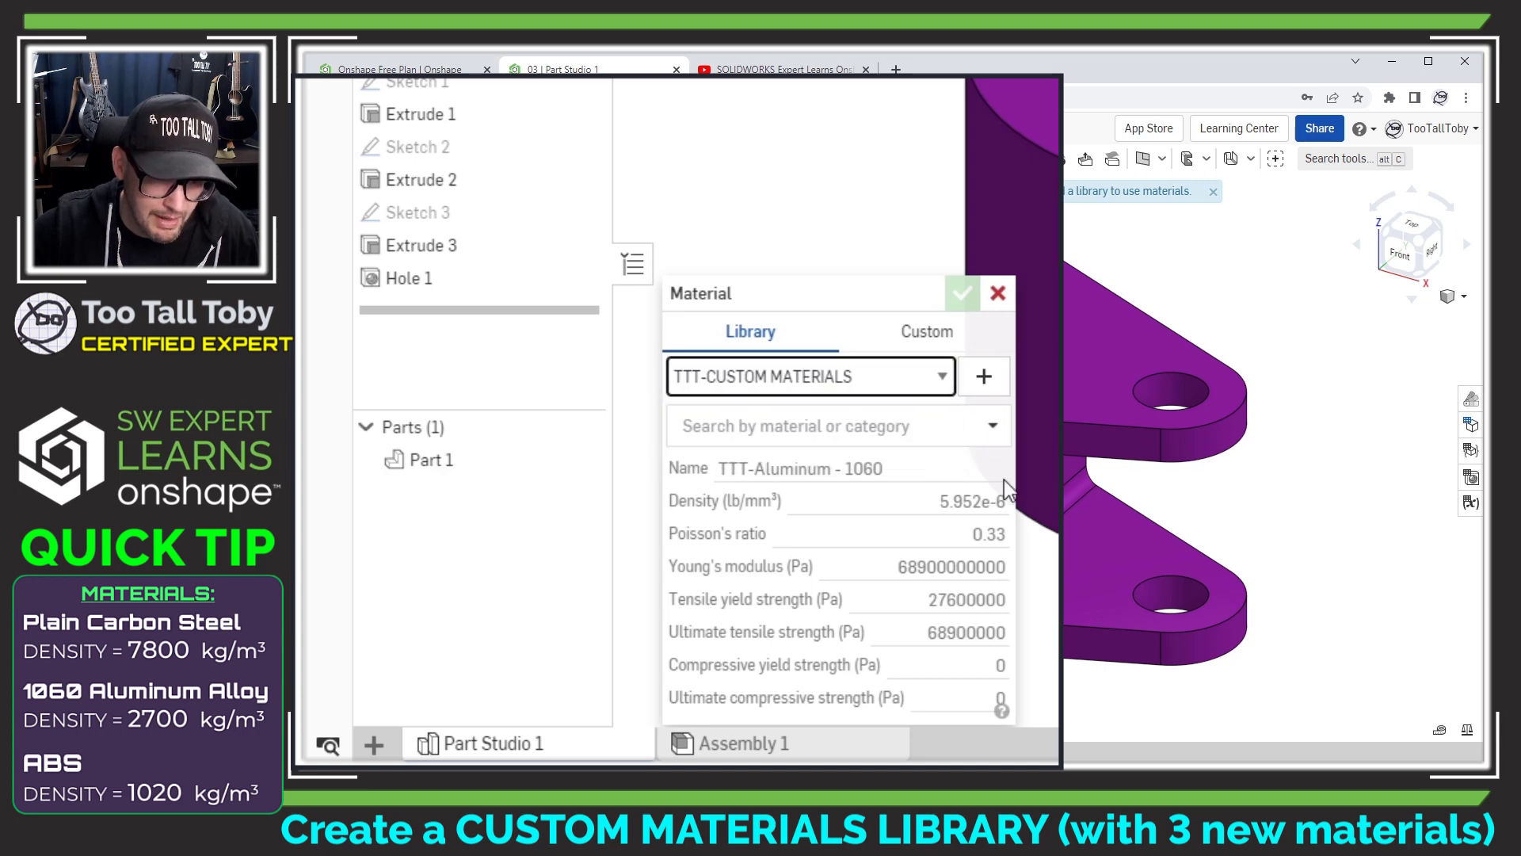
{"action": "left_click", "coordinate": [995, 432]}
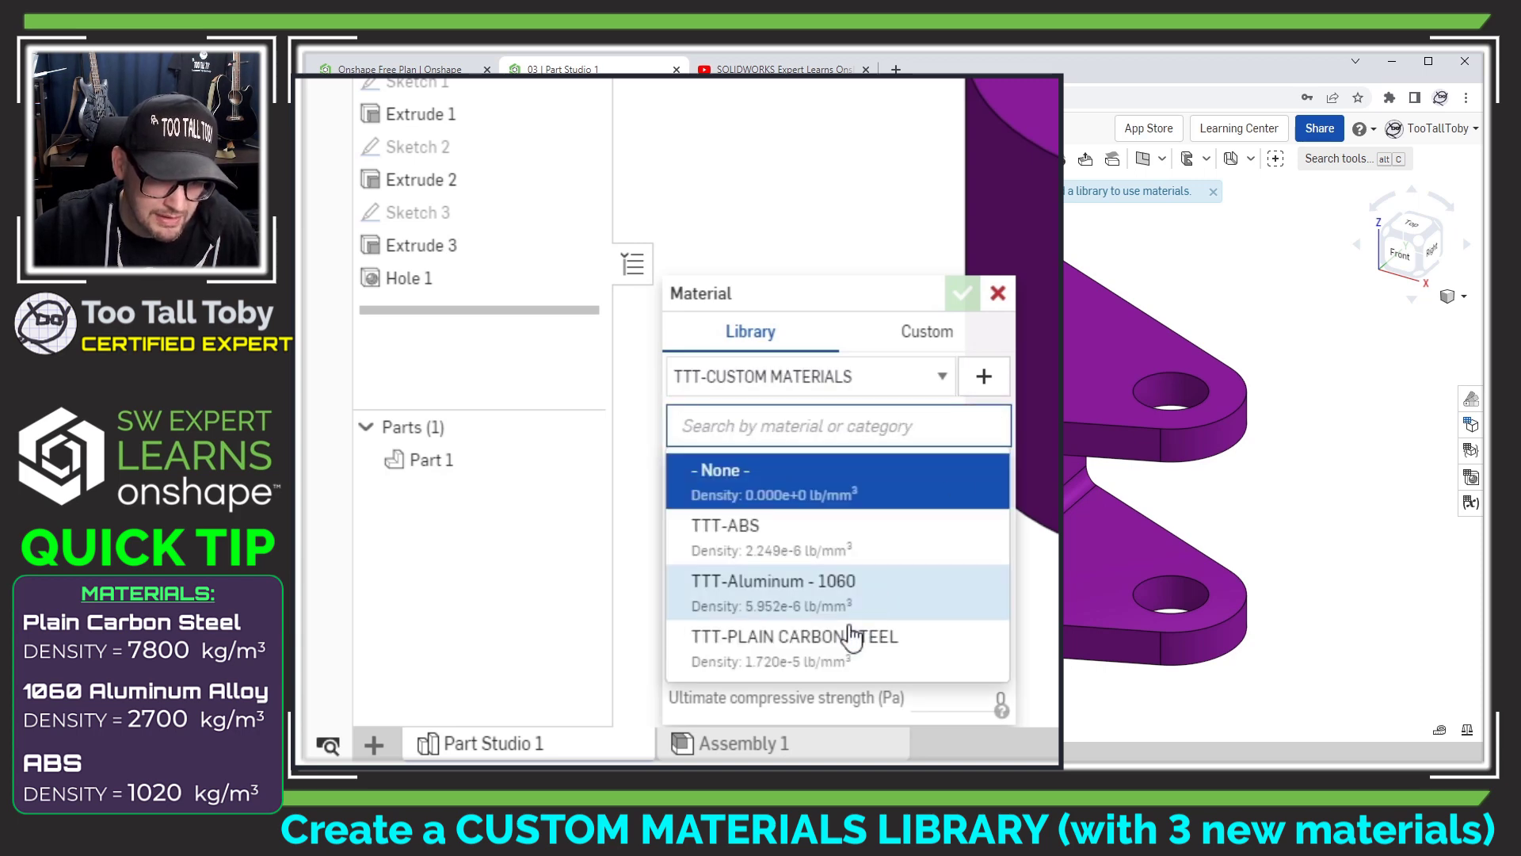
{"action": "left_click", "coordinate": [887, 631]}
{"action": "left_click", "coordinate": [975, 297]}
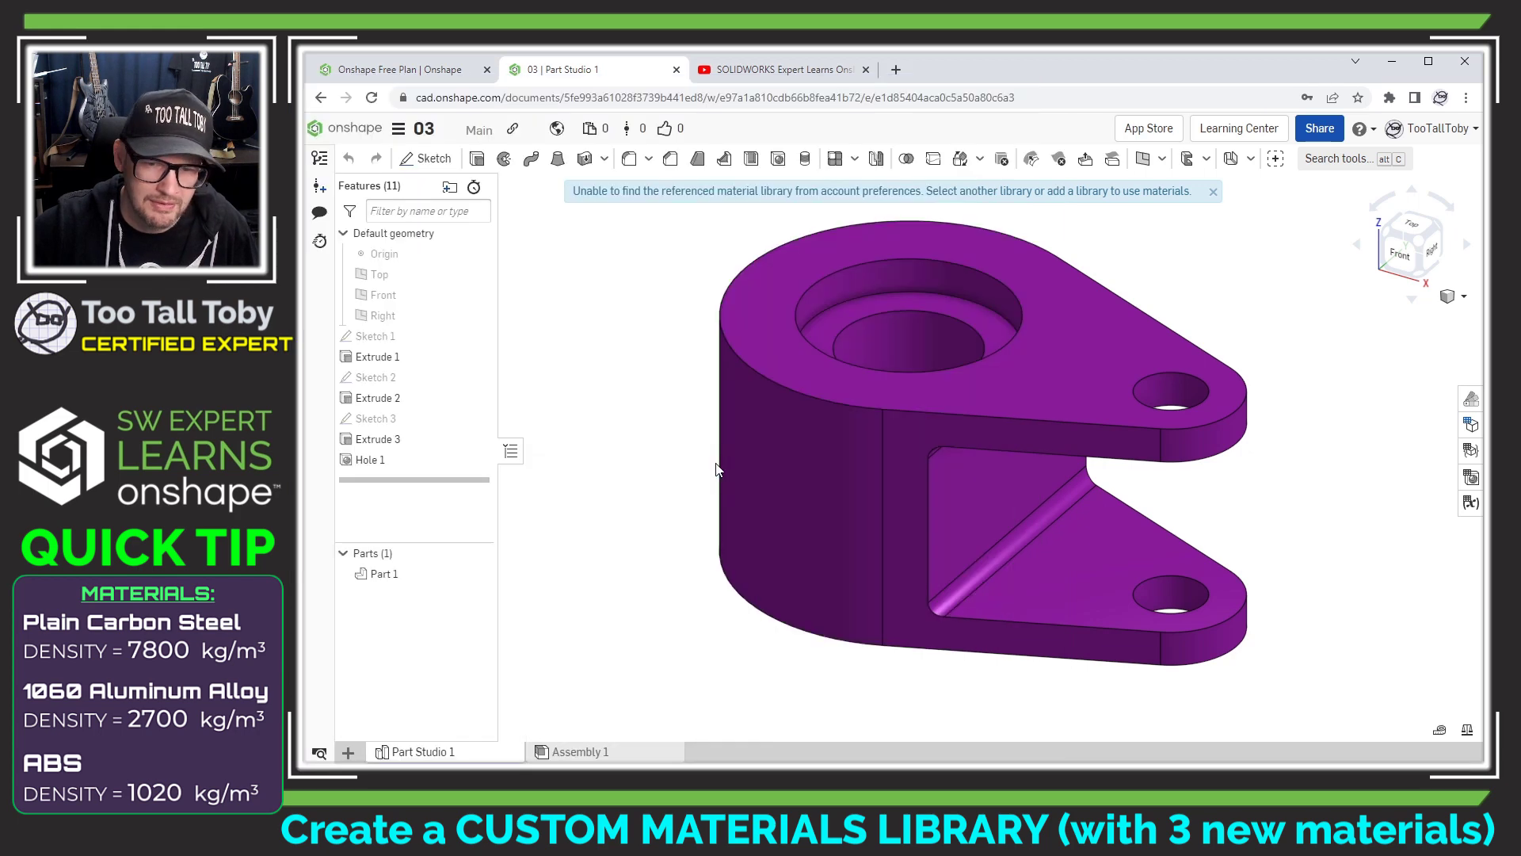
{"action": "left_click", "coordinate": [1467, 732]}
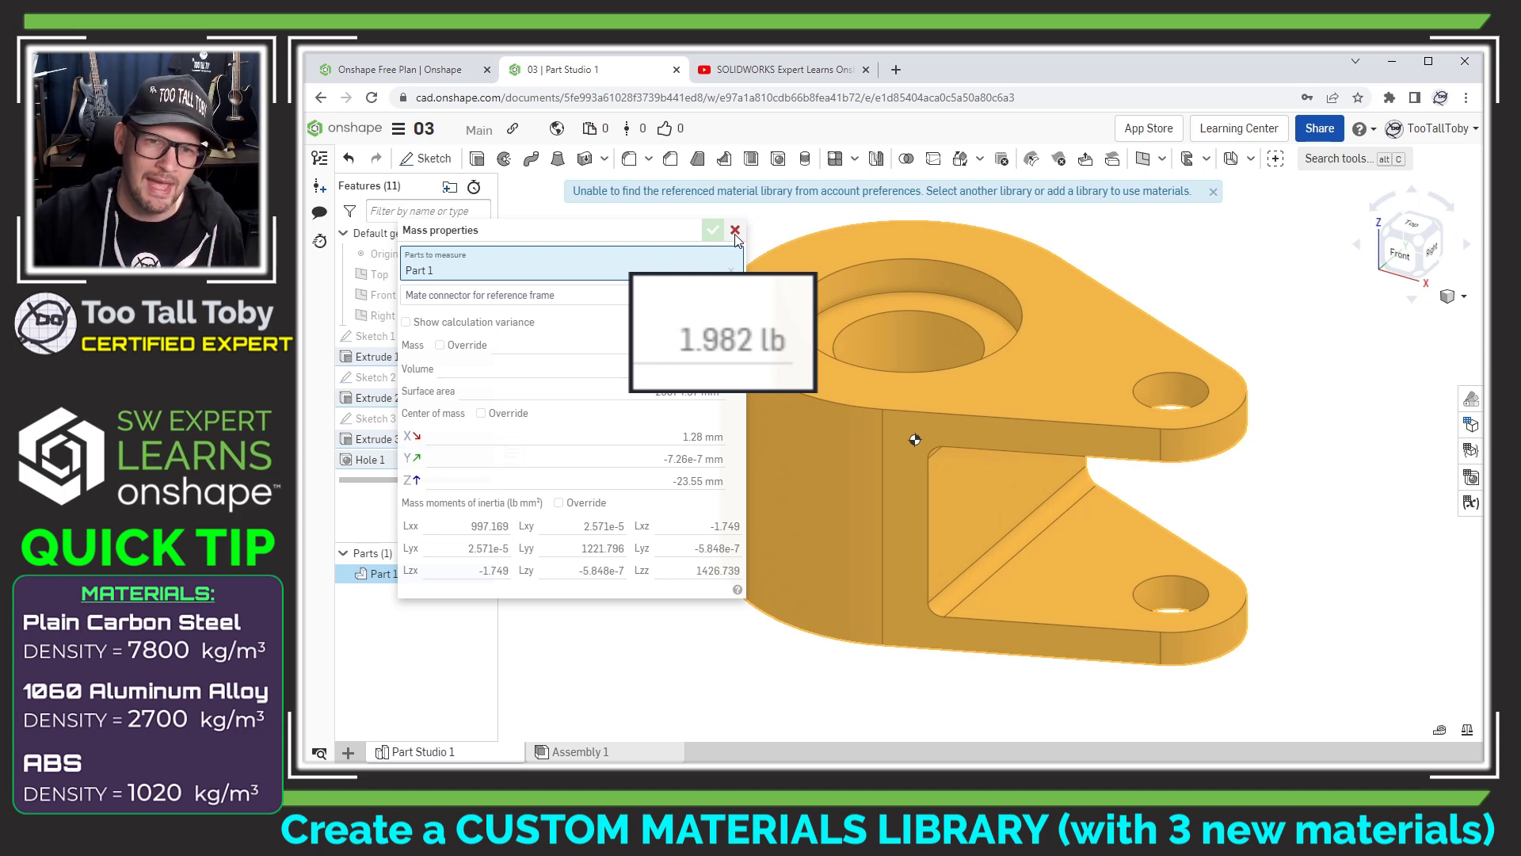
{"action": "left_click", "coordinate": [735, 230]}
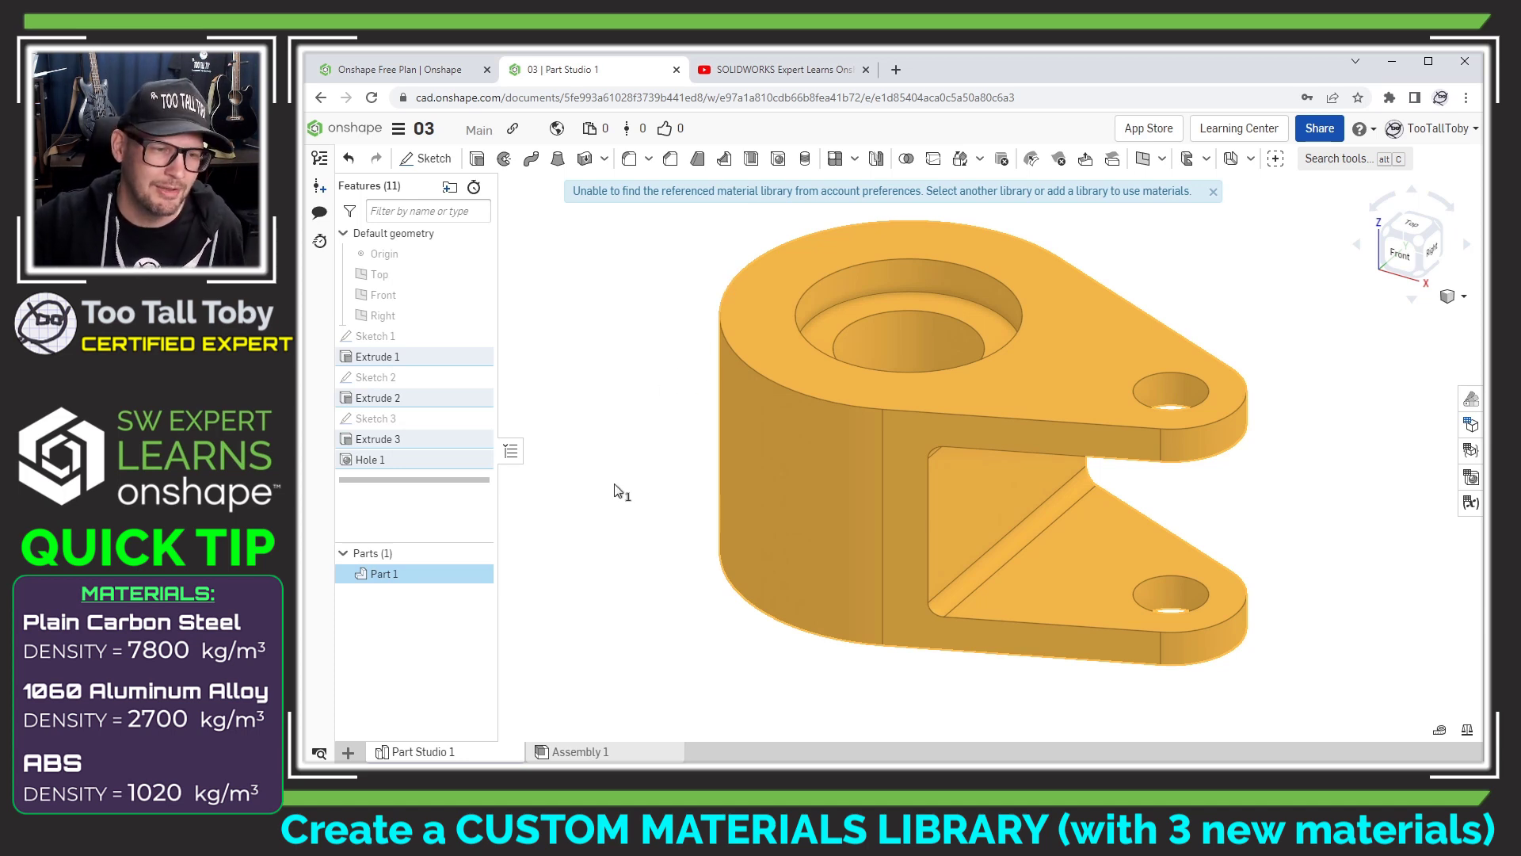
Change the material of Part 1 to TTT-Aluminum - 1060 and check the part's mass properties
{"action": "right_click", "coordinate": [390, 577]}
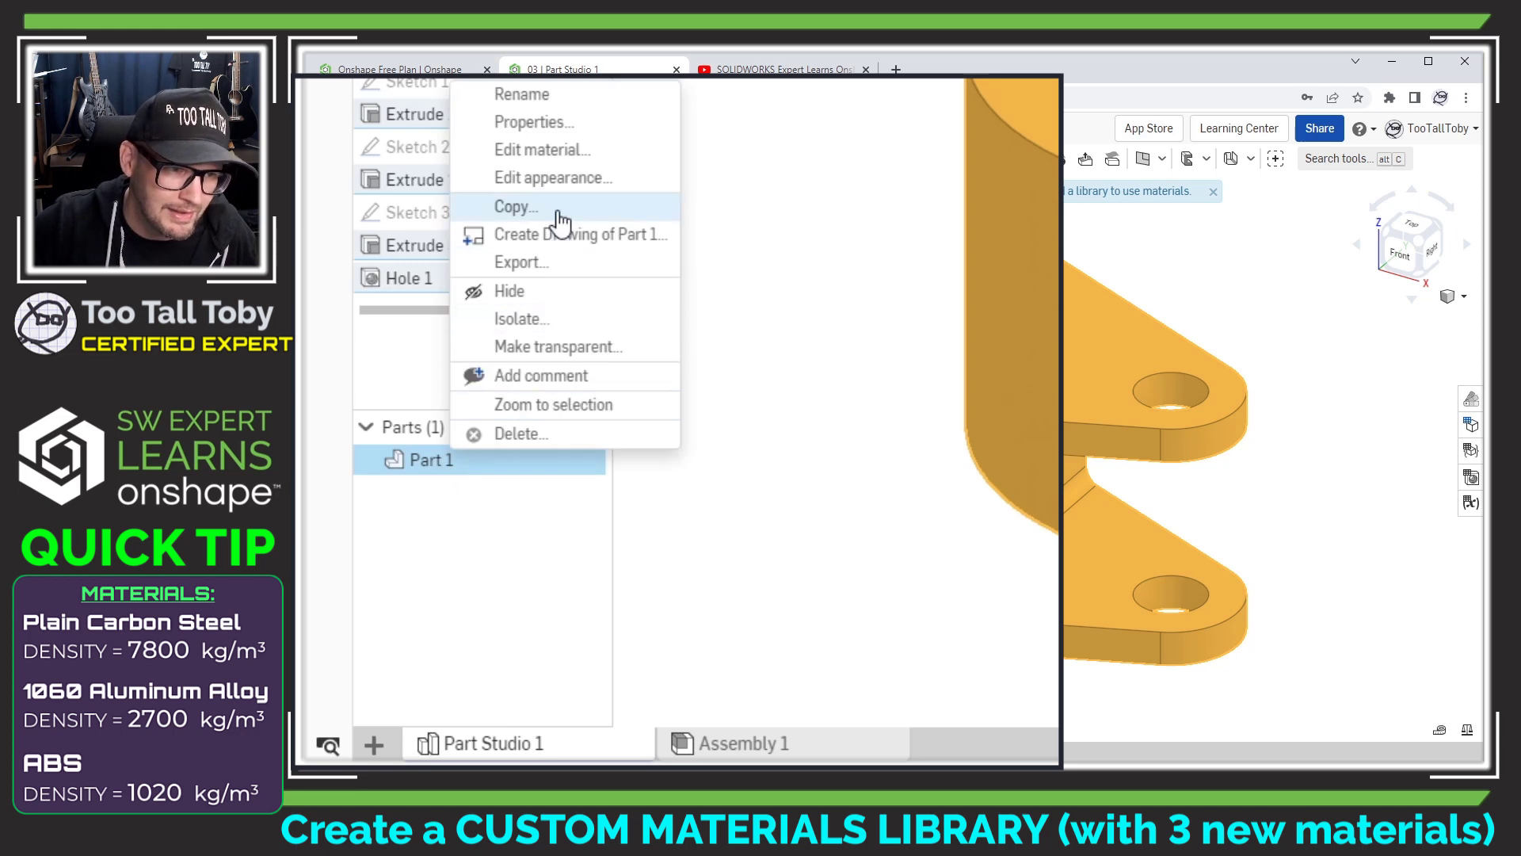
{"action": "left_click", "coordinate": [542, 150]}
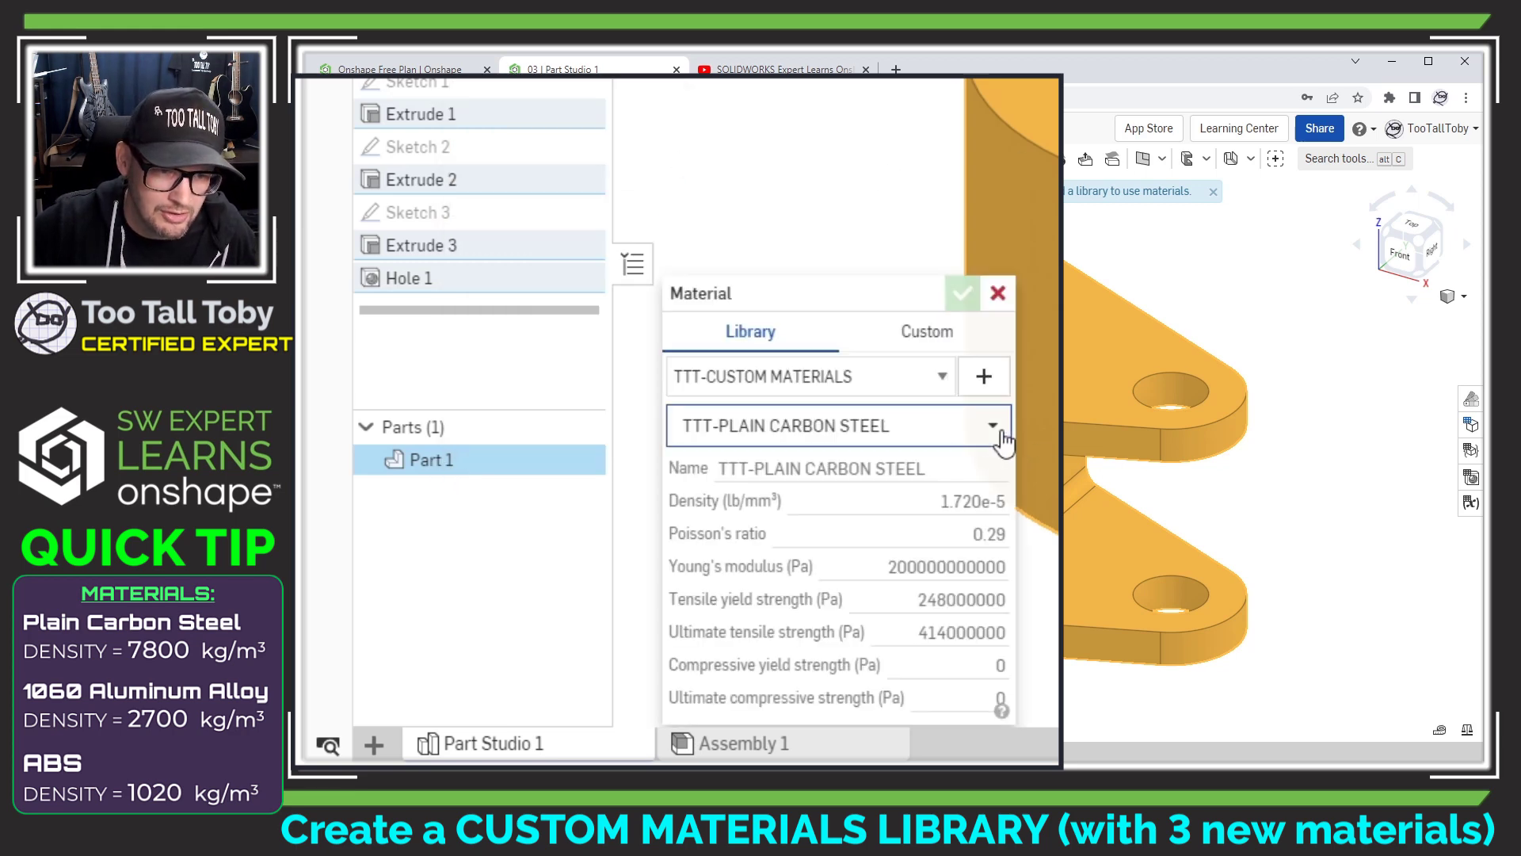
{"action": "left_click", "coordinate": [1003, 438]}
{"action": "left_click", "coordinate": [838, 593]}
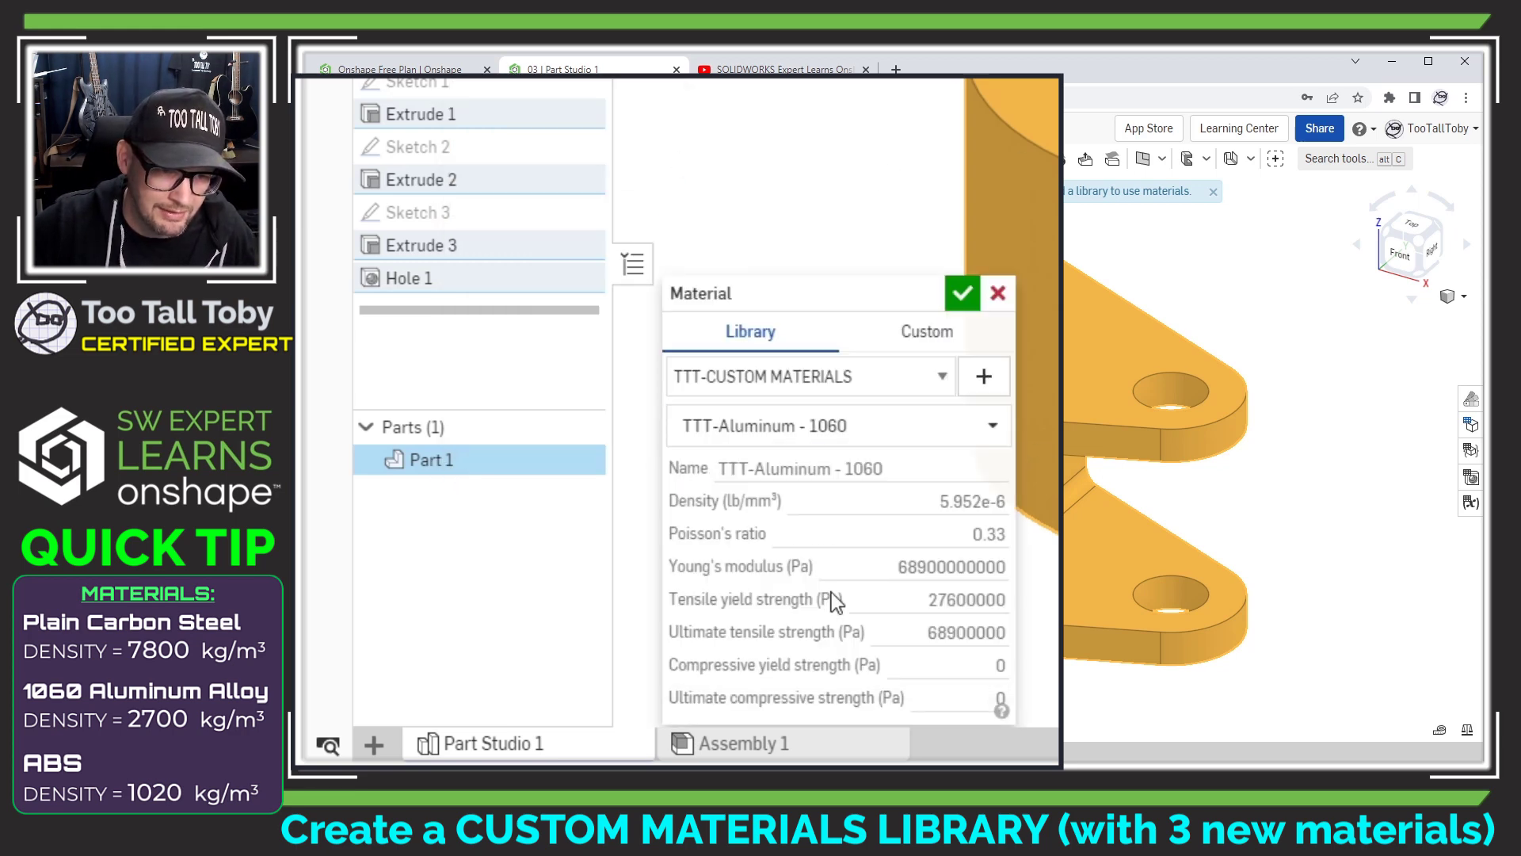
{"action": "left_click", "coordinate": [962, 293]}
{"action": "left_click", "coordinate": [1467, 729]}
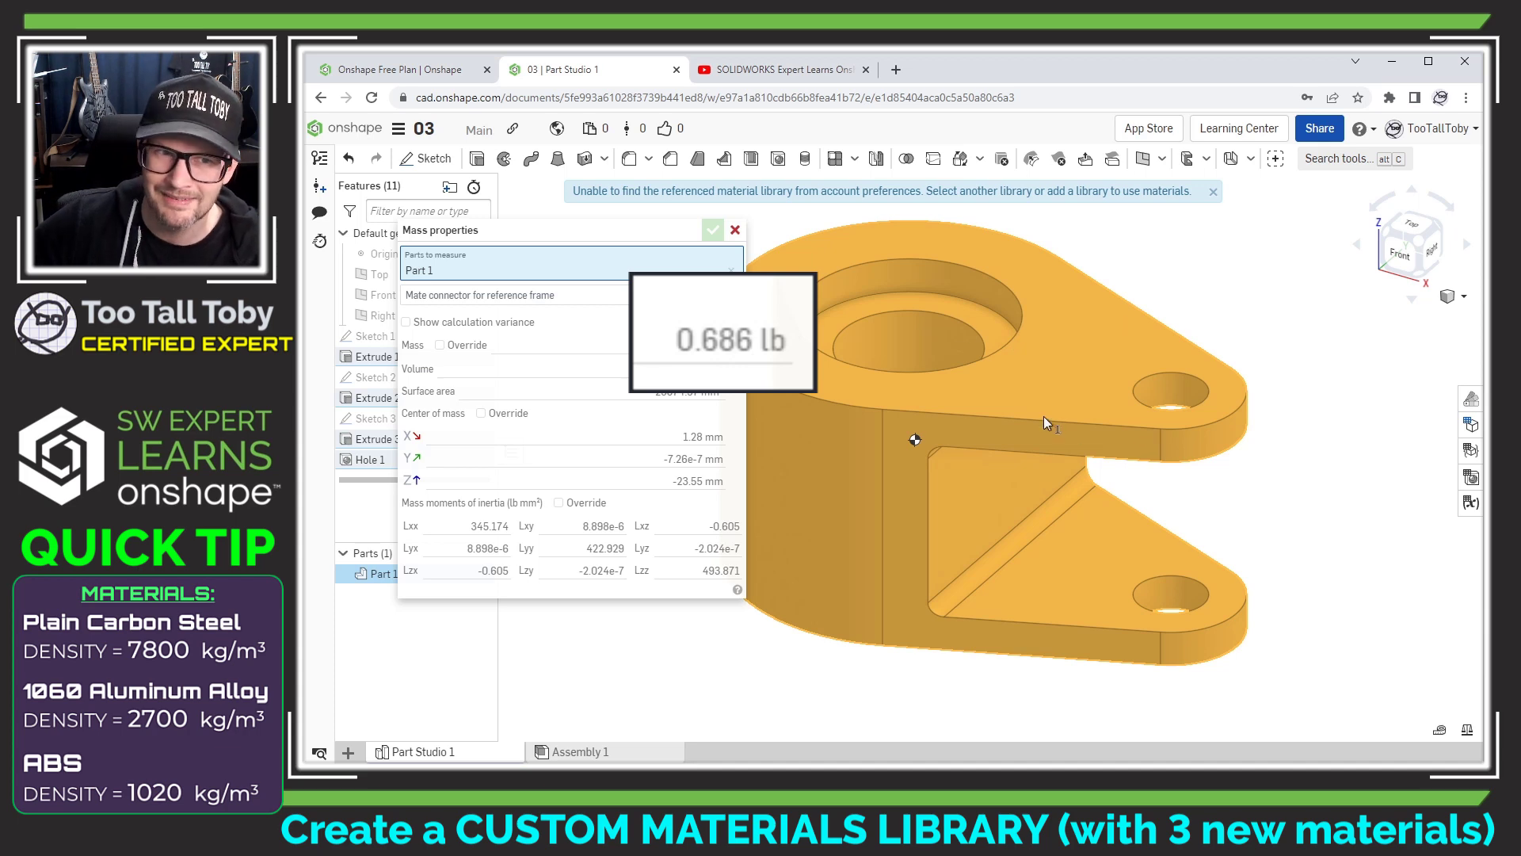
{"action": "left_click", "coordinate": [735, 230]}
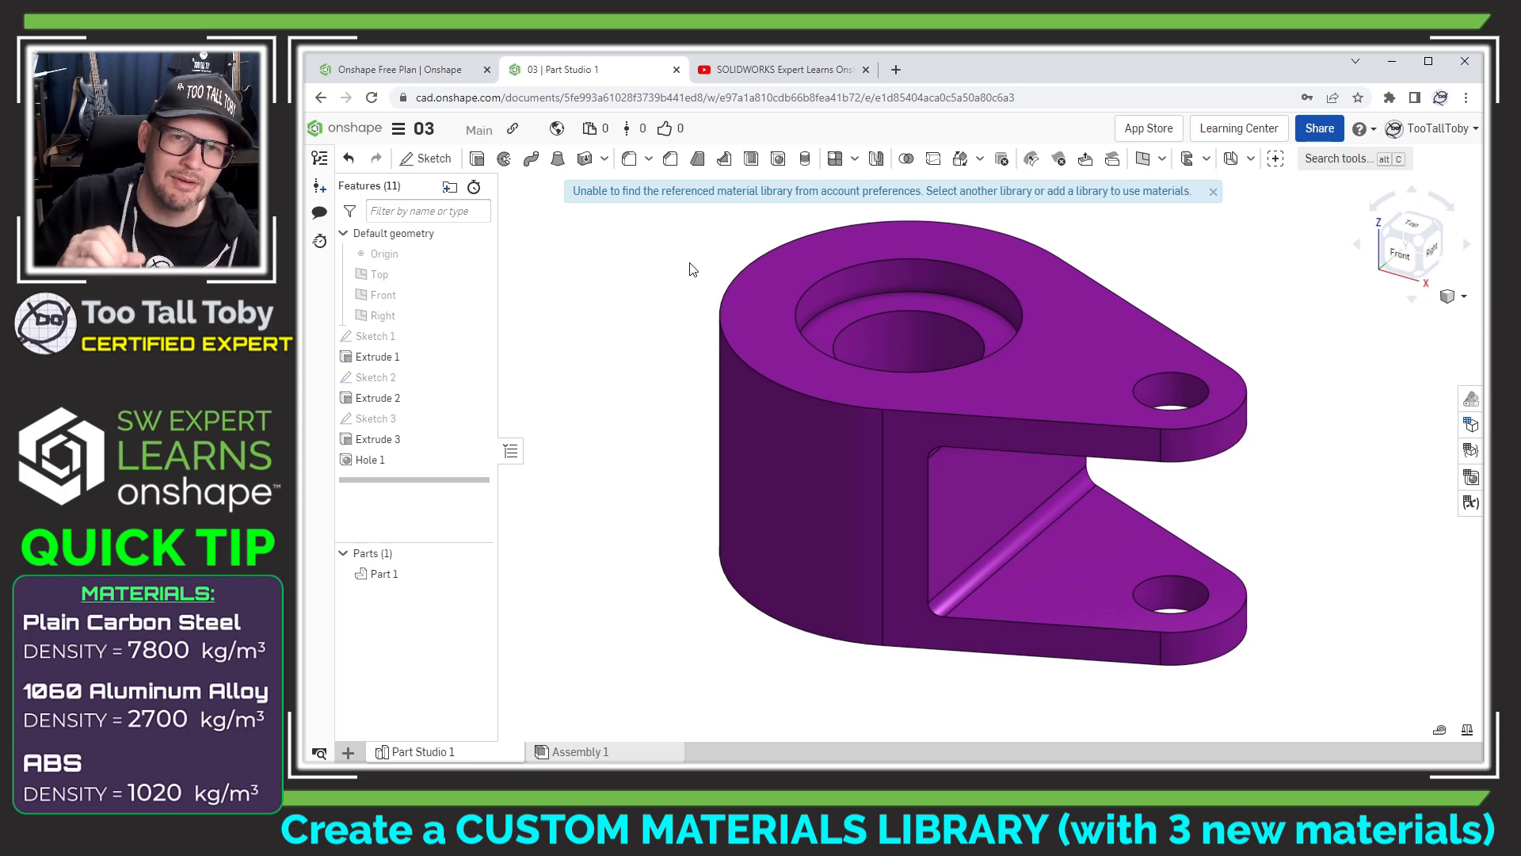
Review the material libraries available for Part 1 in document 03 and close the material settings without changes
{"action": "right_click", "coordinate": [383, 575]}
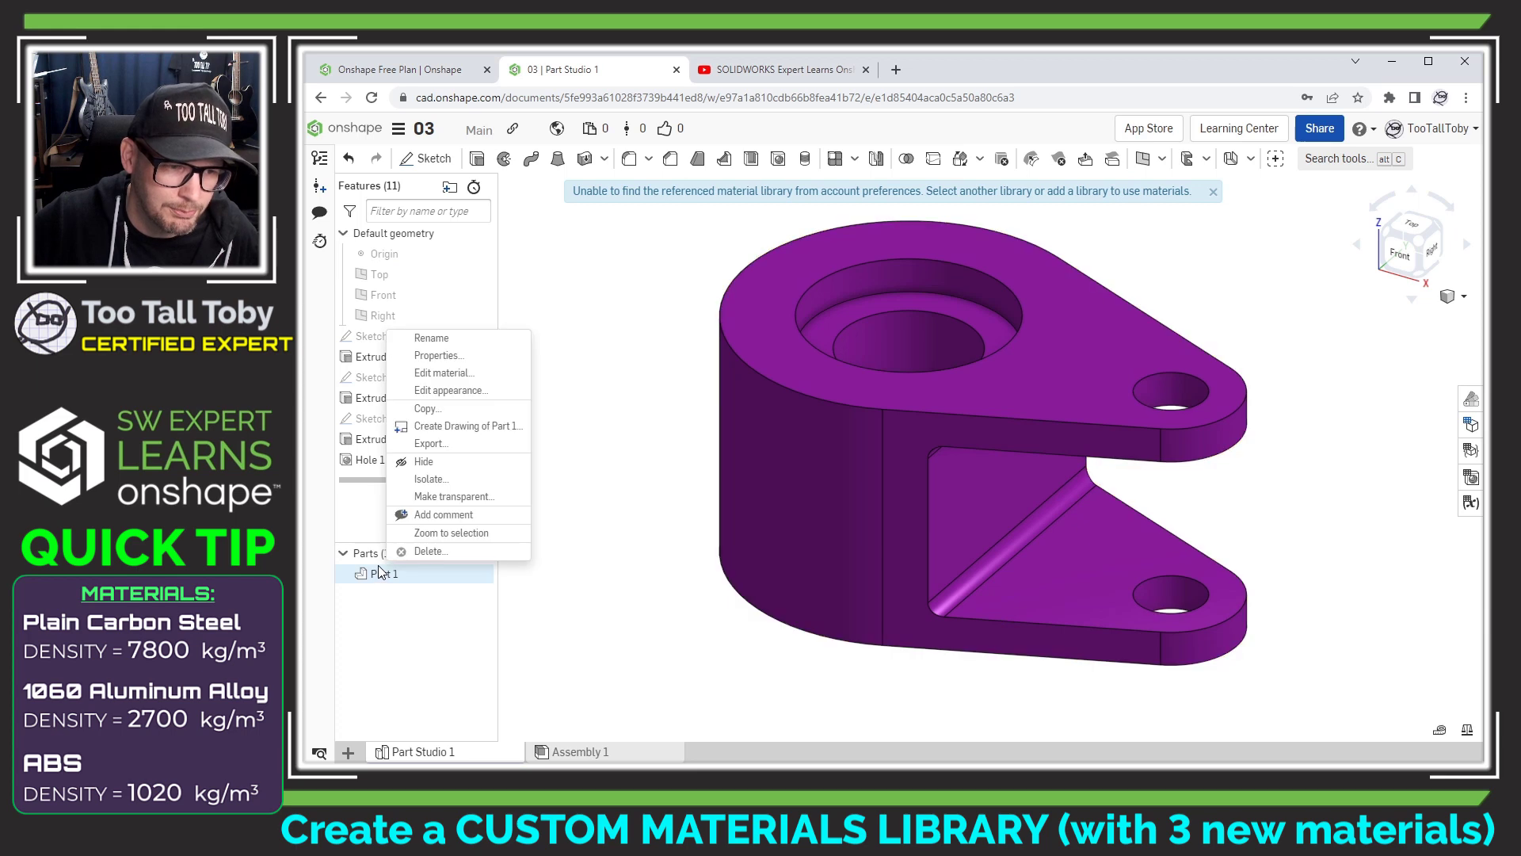
{"action": "left_click", "coordinate": [443, 373]}
{"action": "left_click", "coordinate": [756, 368]}
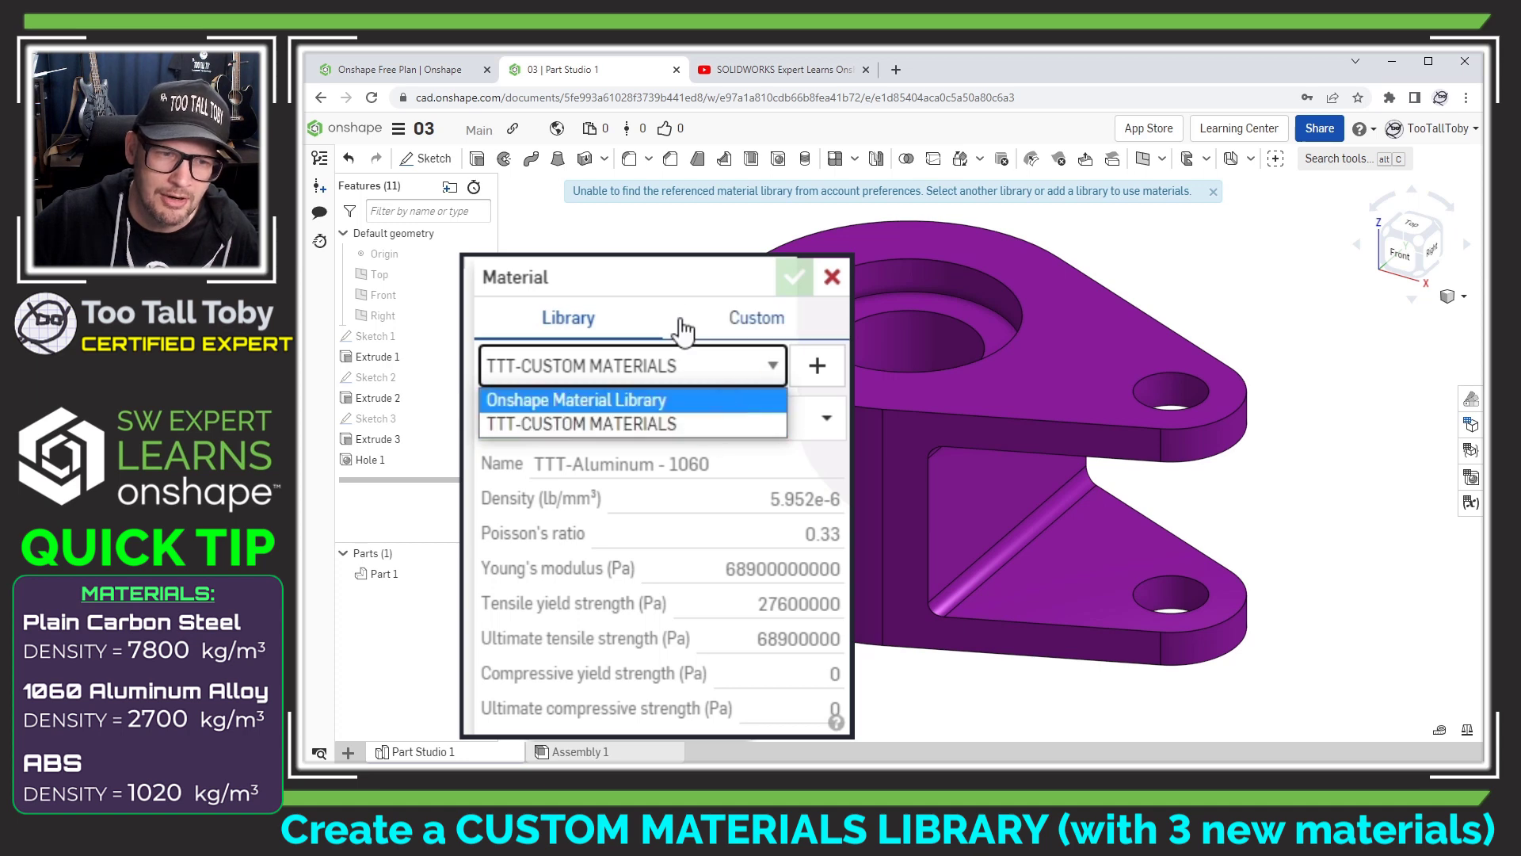
{"action": "left_click", "coordinate": [608, 278]}
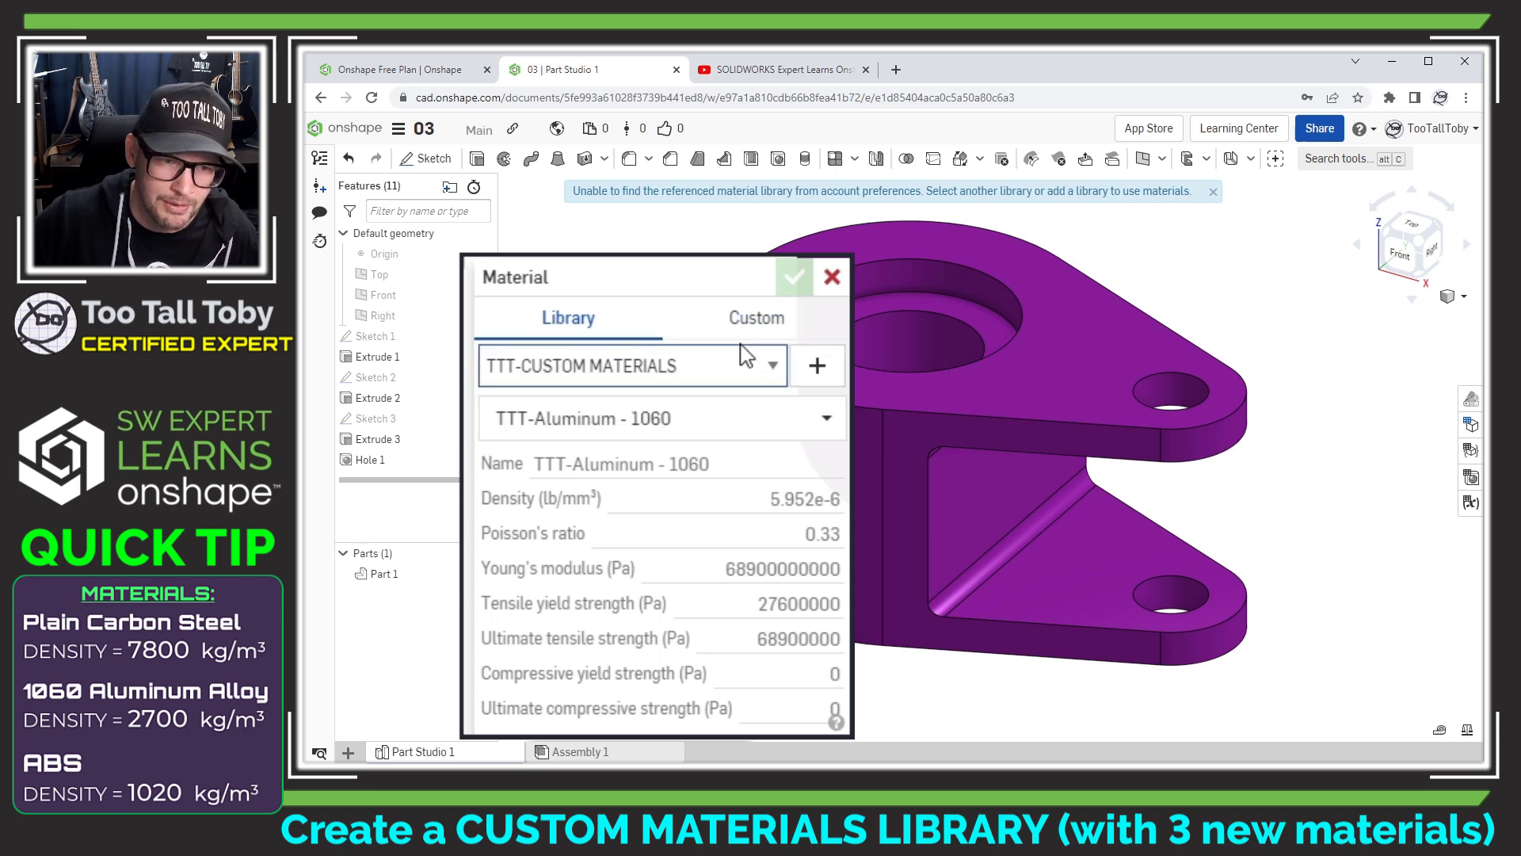
{"action": "left_click", "coordinate": [832, 278]}
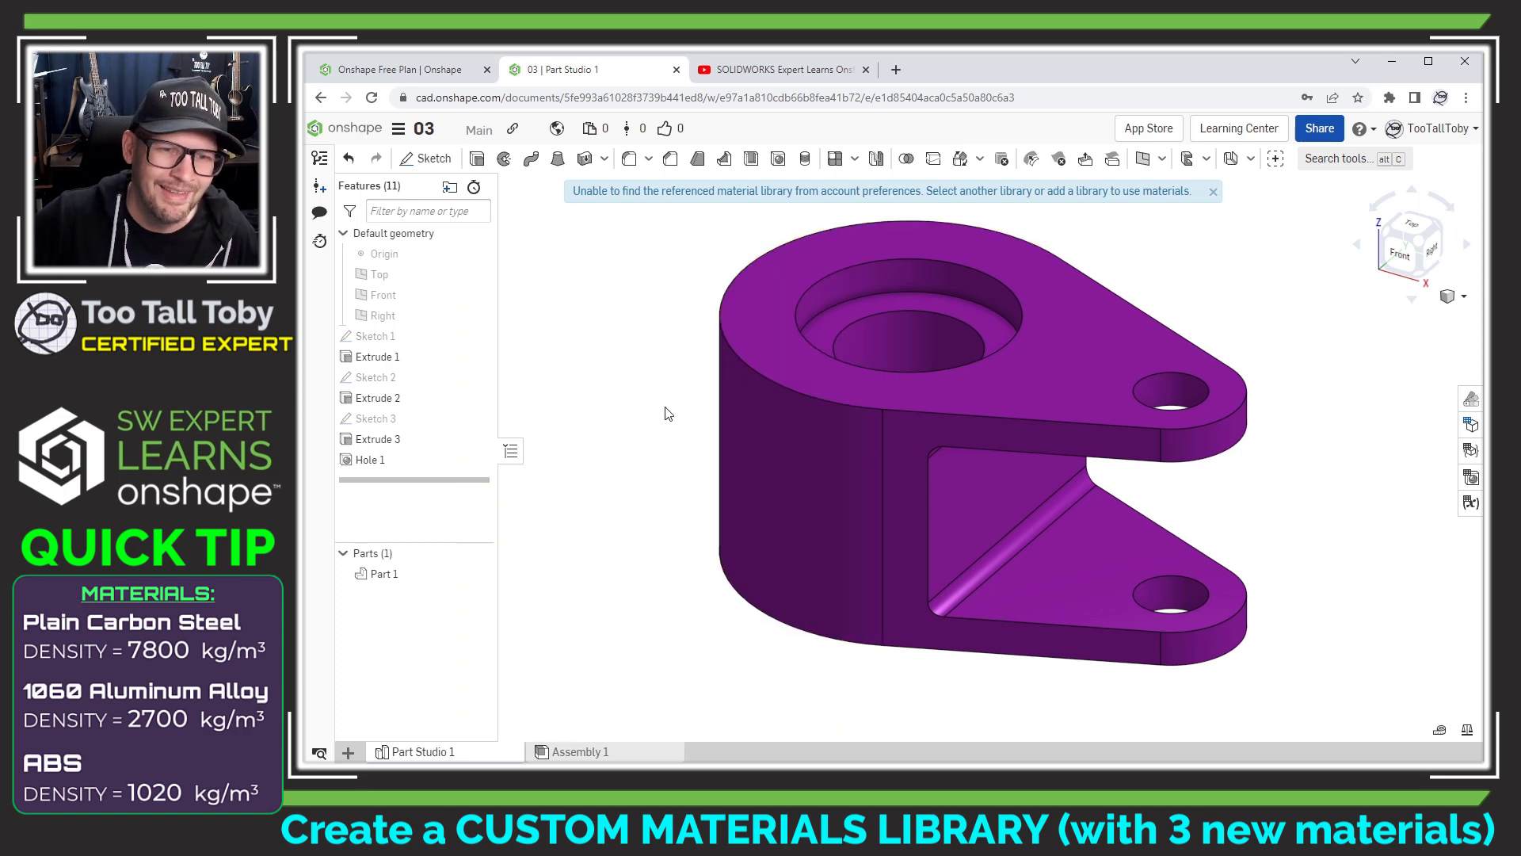